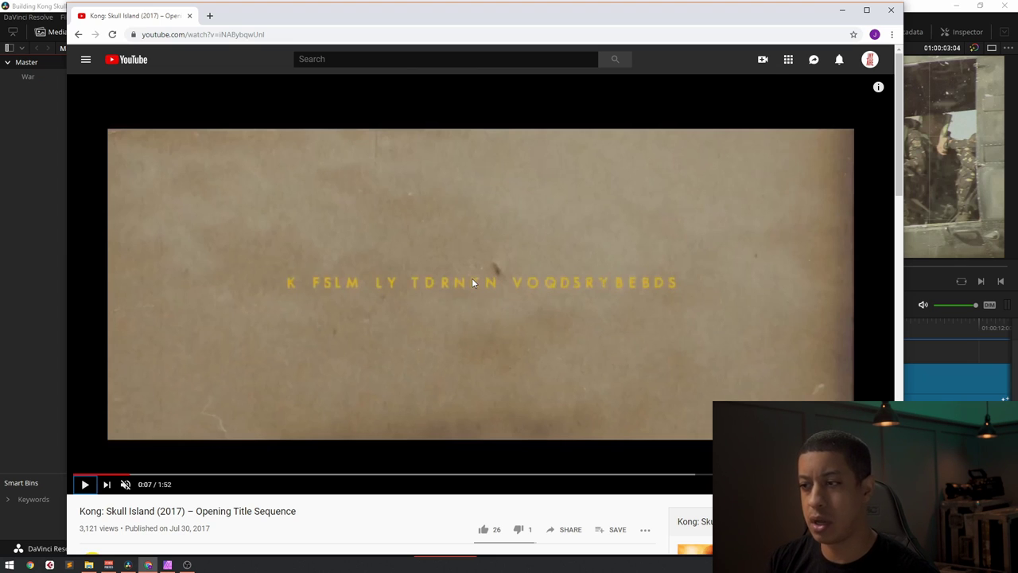
- Play the Kong: Skull Island title sequence from 0:07 to 0:11, replaying from 0:10, to examine the title text animation over the footage
left_click(506, 244)
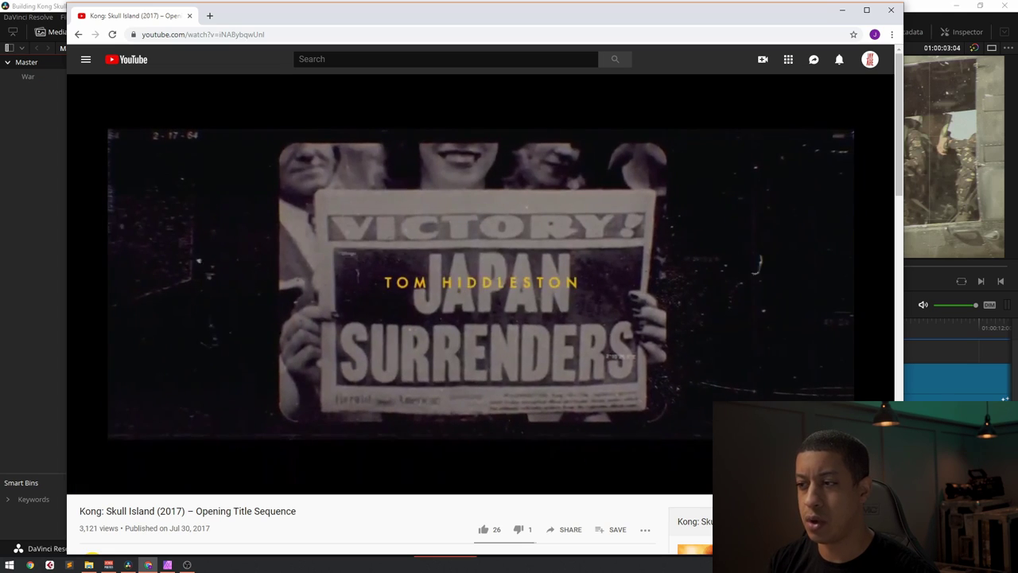
left_click(506, 243)
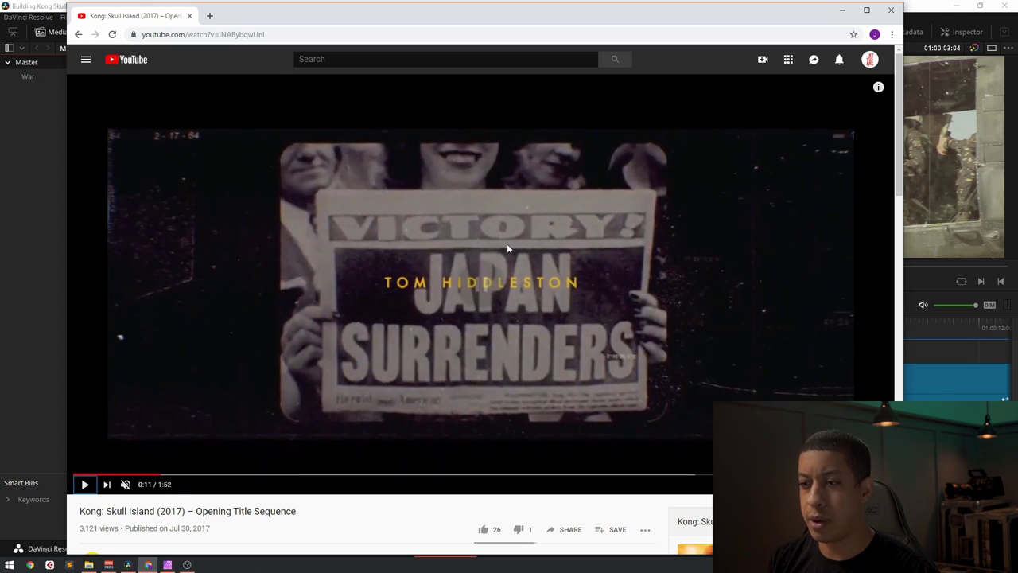
left_click(147, 475)
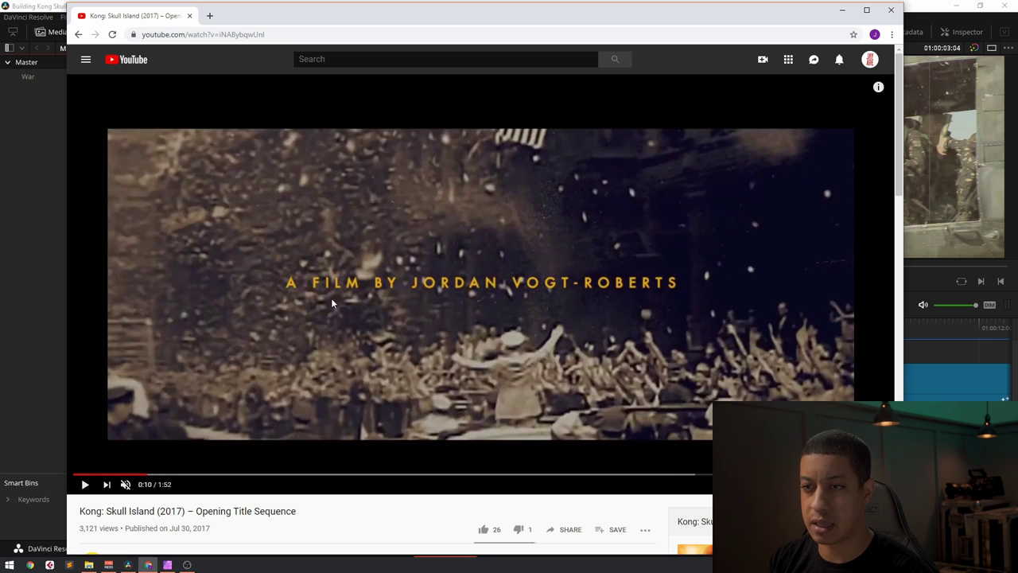
left_click(525, 354)
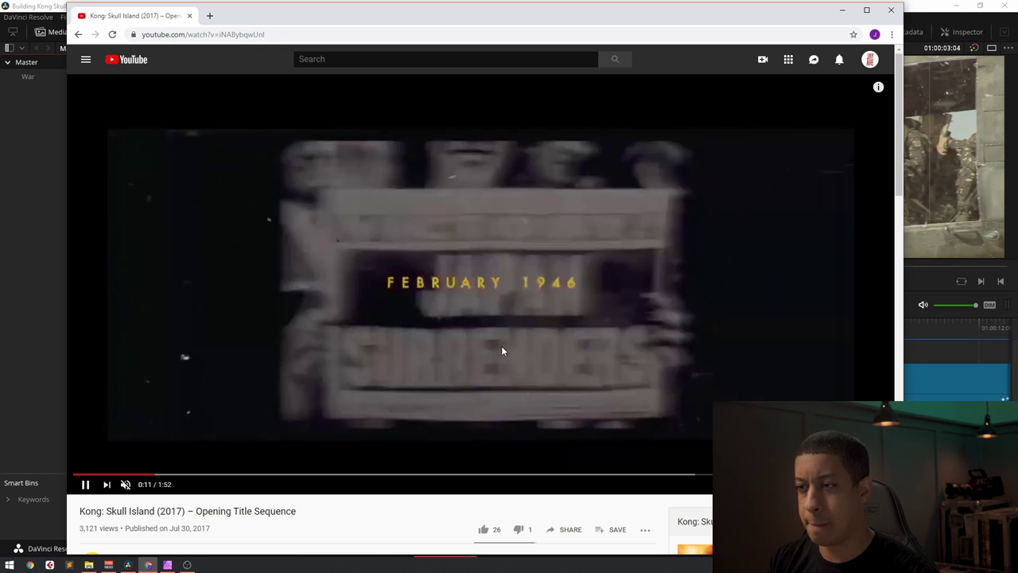
left_click(499, 306)
- Rewind the video, skip ahead to the shots around 0:13, and pause at 0:14 to examine the changing title text
key("Left")
key("Left")
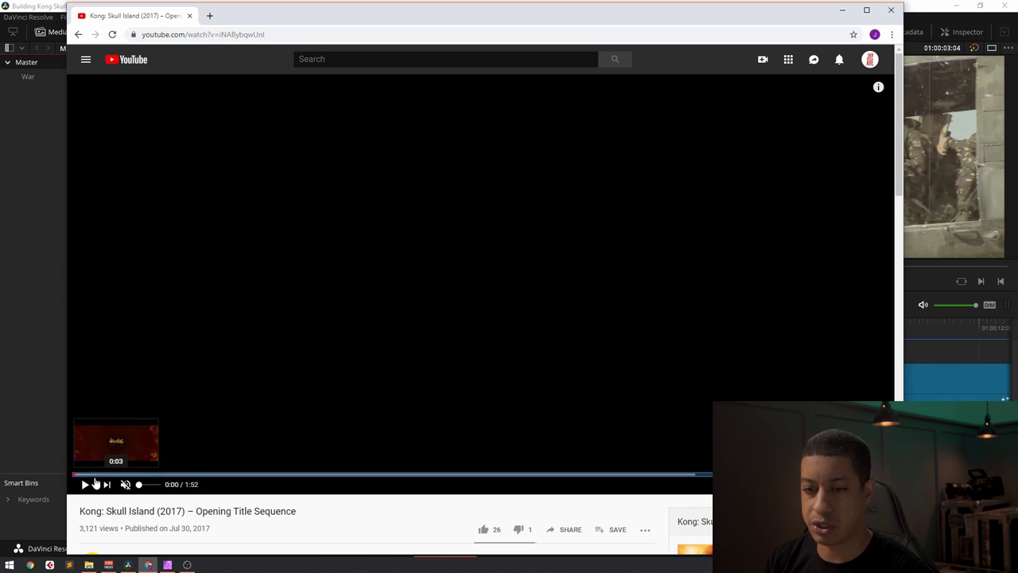
left_click(103, 475)
left_click(168, 476)
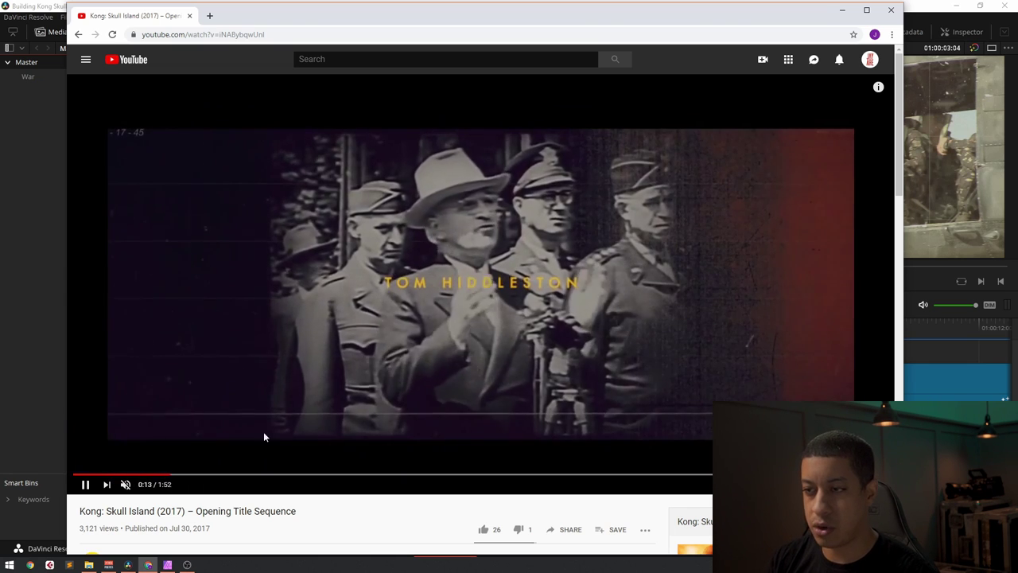
left_click(466, 309)
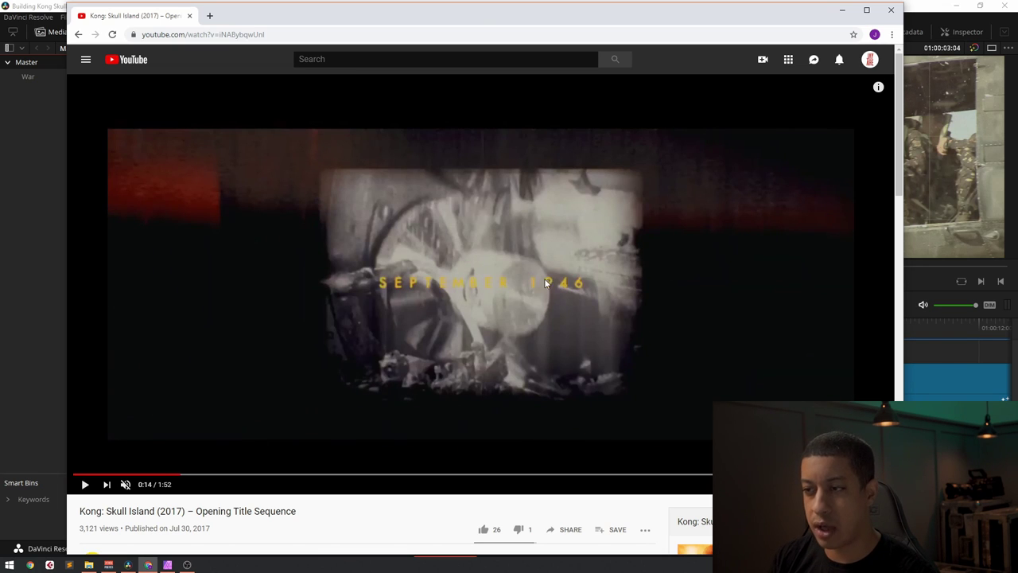
- Step forward and backward frame by frame around 0:14 to examine how the title text changes between names and dates
key("period")
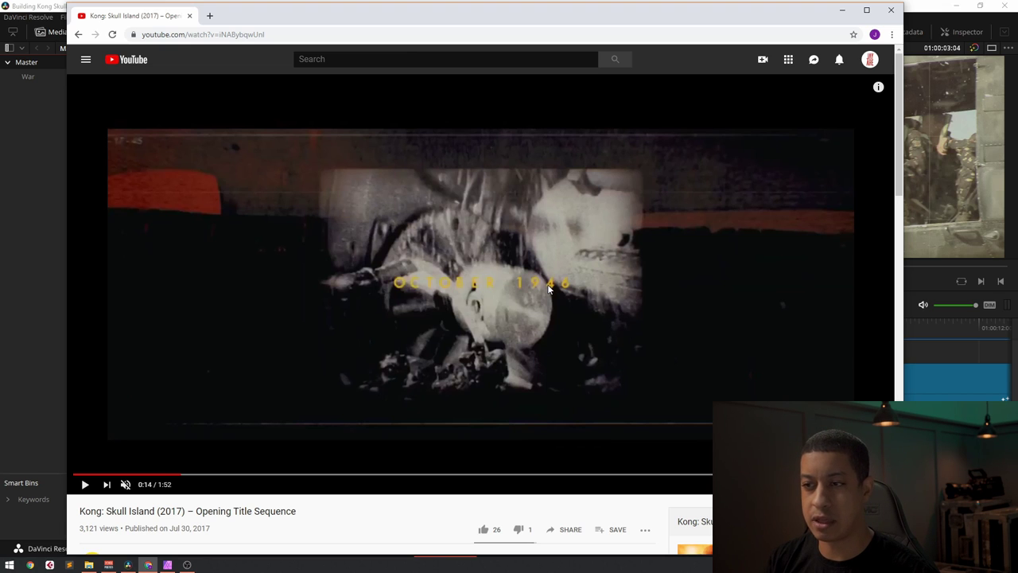
key("period")
key("period")
key("period")
key("period")
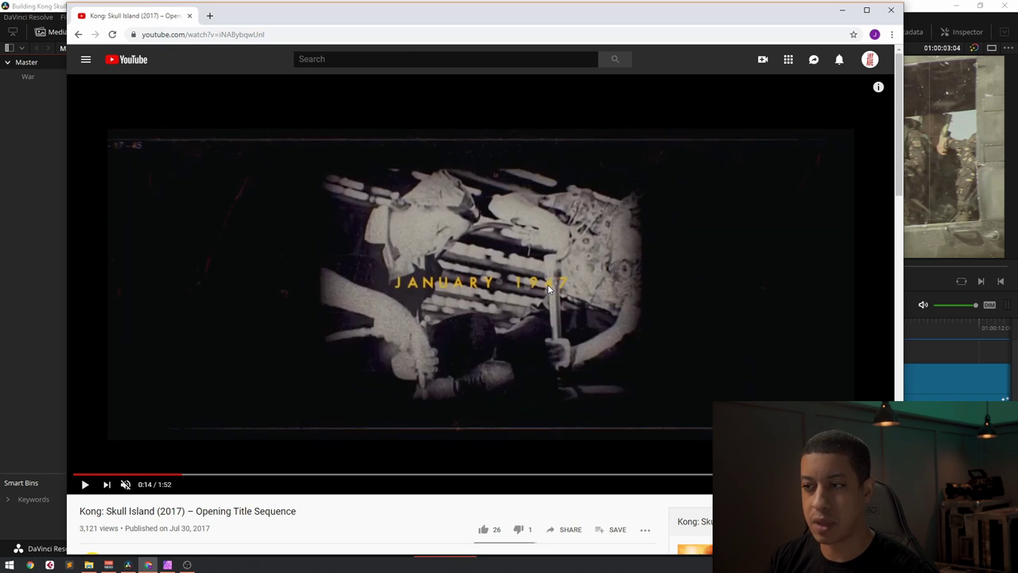
key("comma")
key("comma")
key("comma")
key("comma")
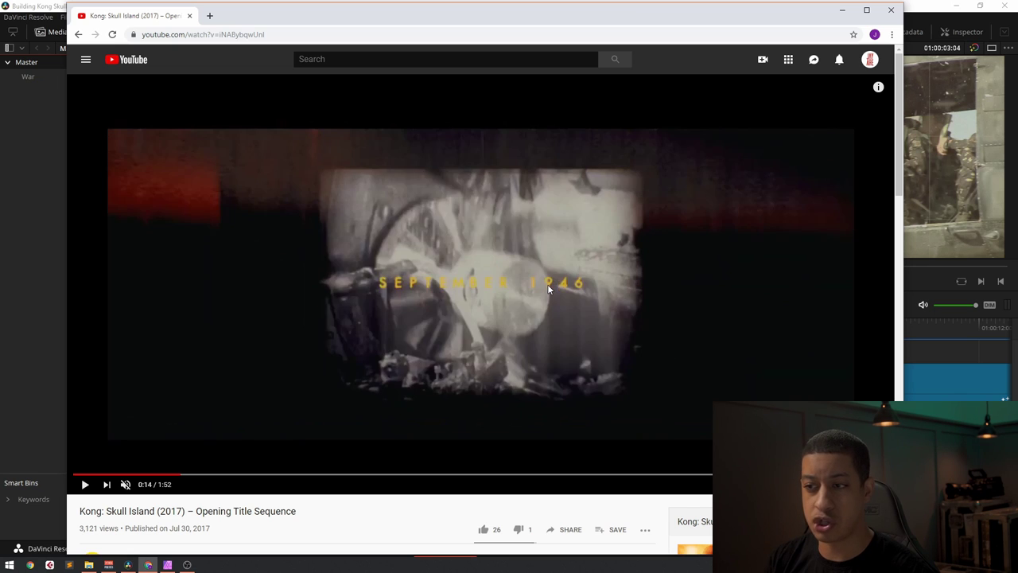
key("comma")
key("comma")
key("comma")
key("comma")
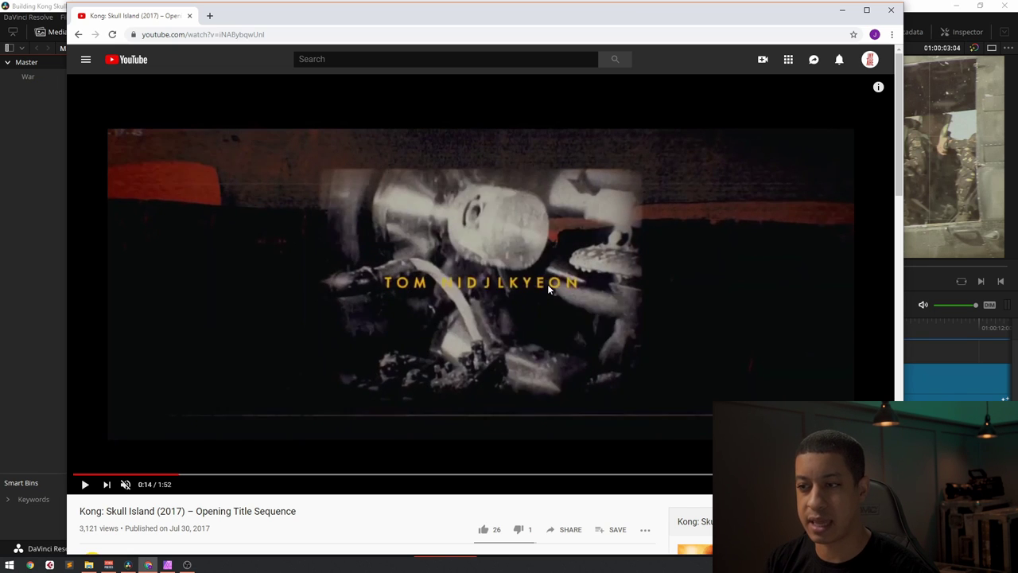
- Play the sequence in short bursts from 0:14 to 0:19 to examine the framed footage and surrounding film overlays
key("k")
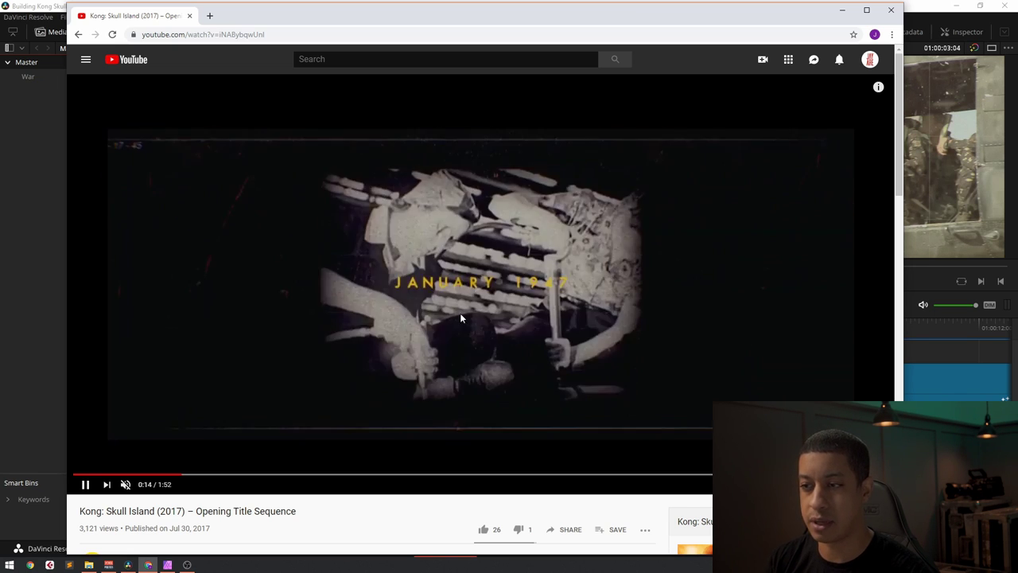
key("k")
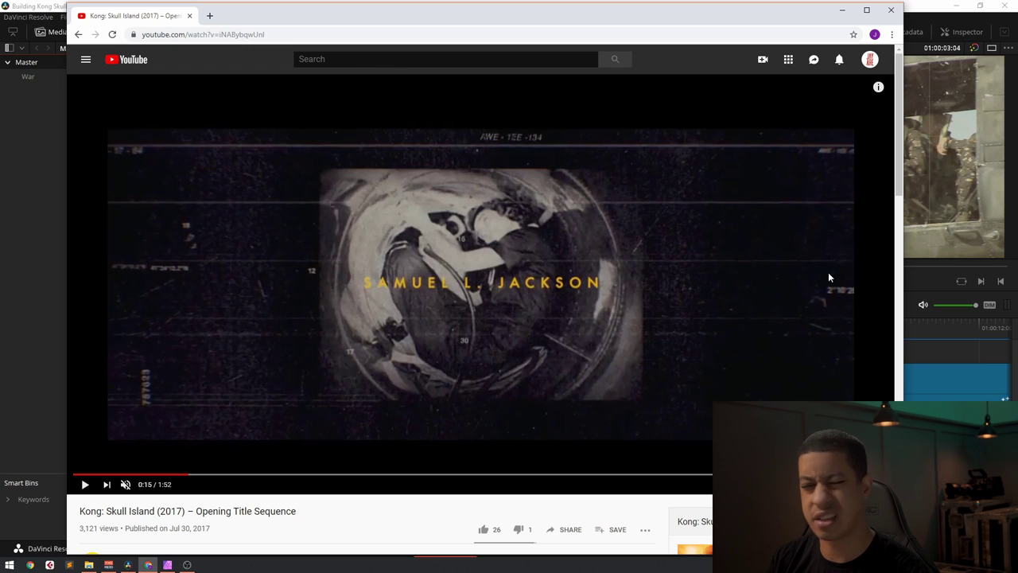
left_click(718, 300)
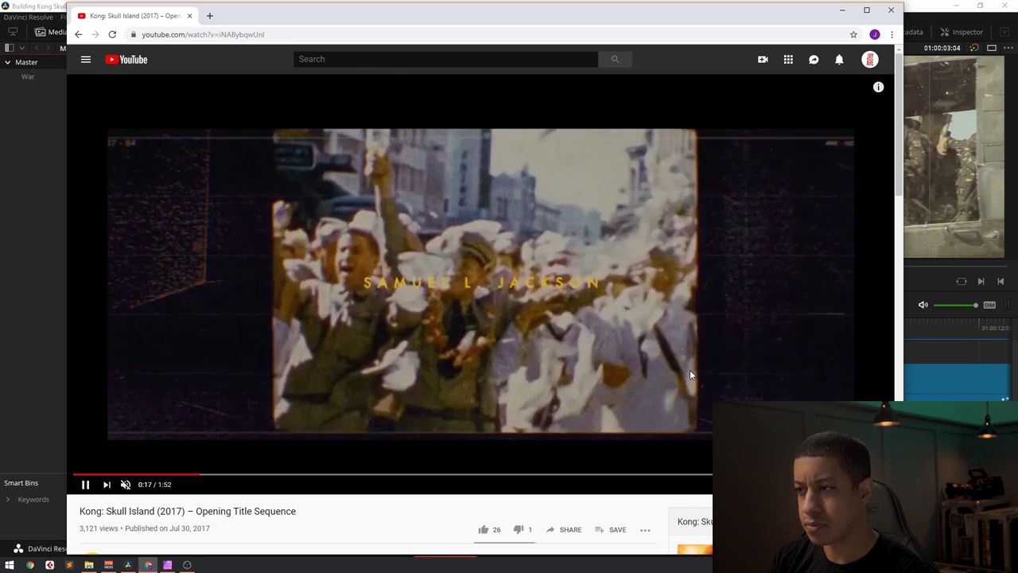
left_click(655, 307)
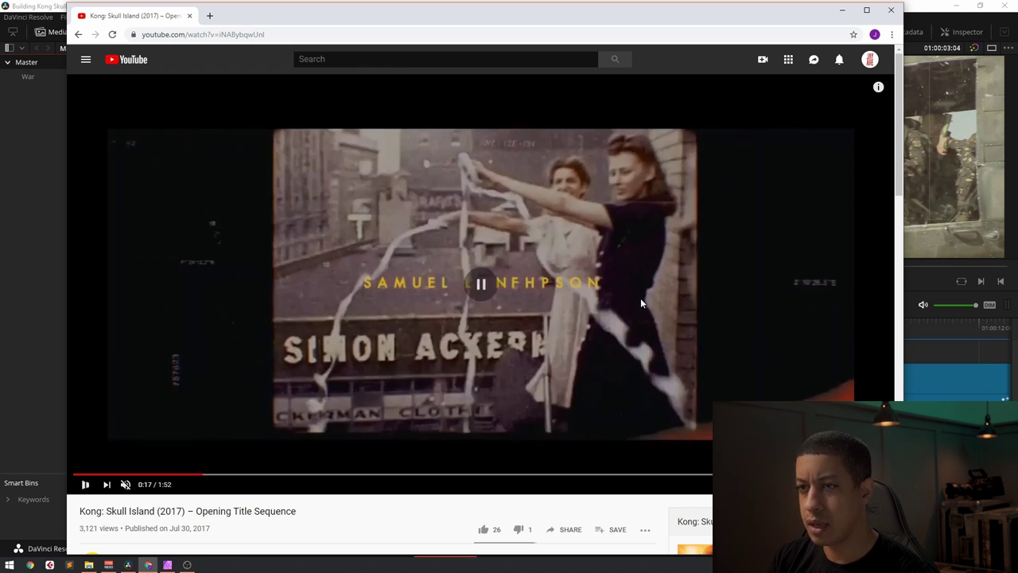
left_click(711, 351)
left_click(176, 368)
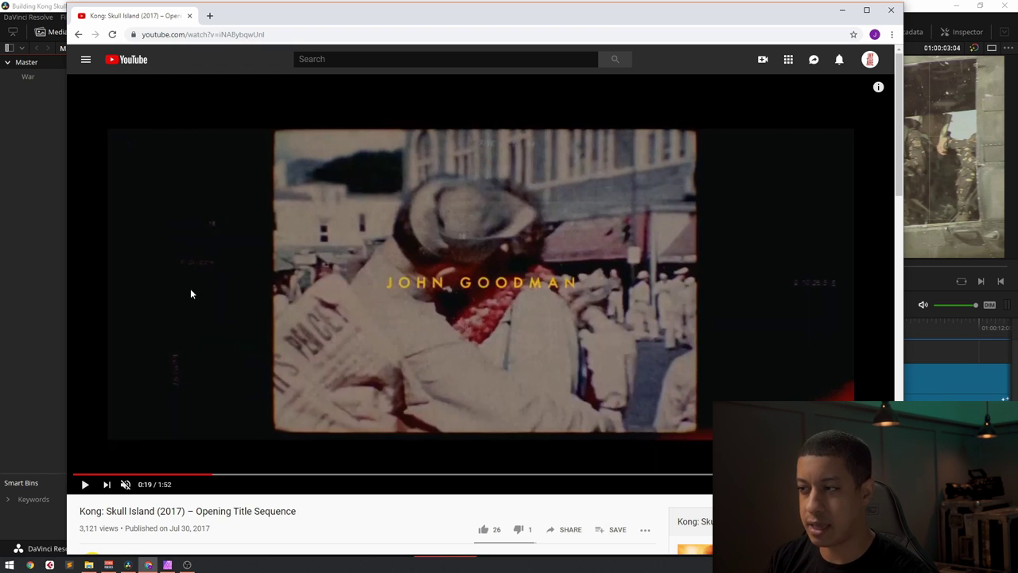
- Go back to the shots at 0:18 and 0:16 to compare their film markings, and replay up to 0:18
left_click(206, 478)
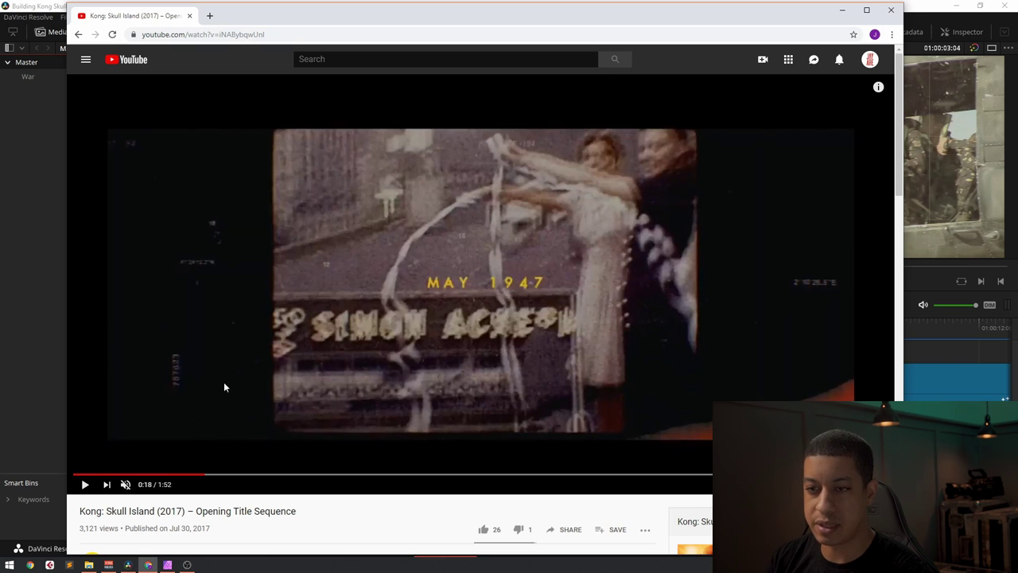
left_click(194, 475)
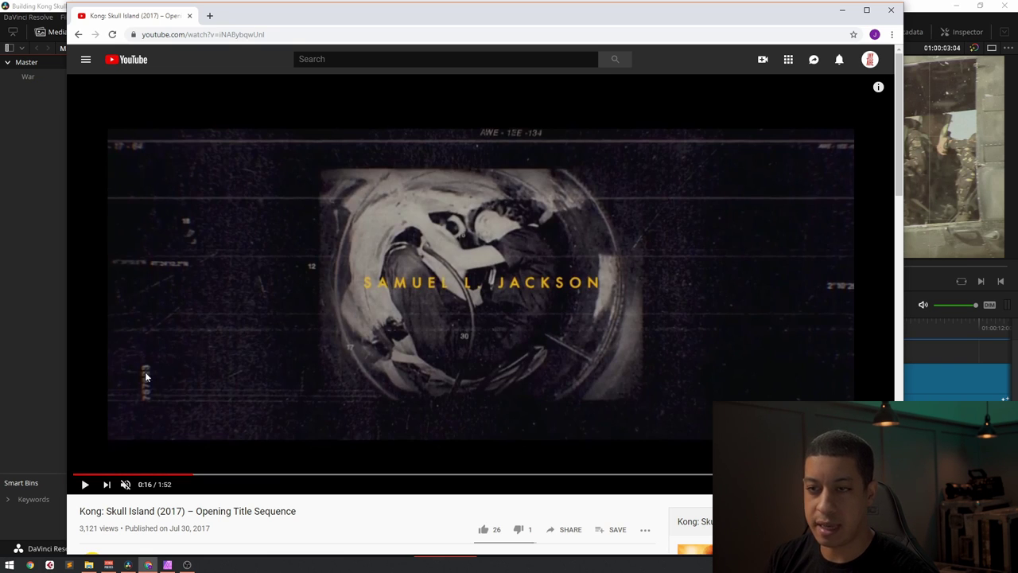
left_click(430, 447)
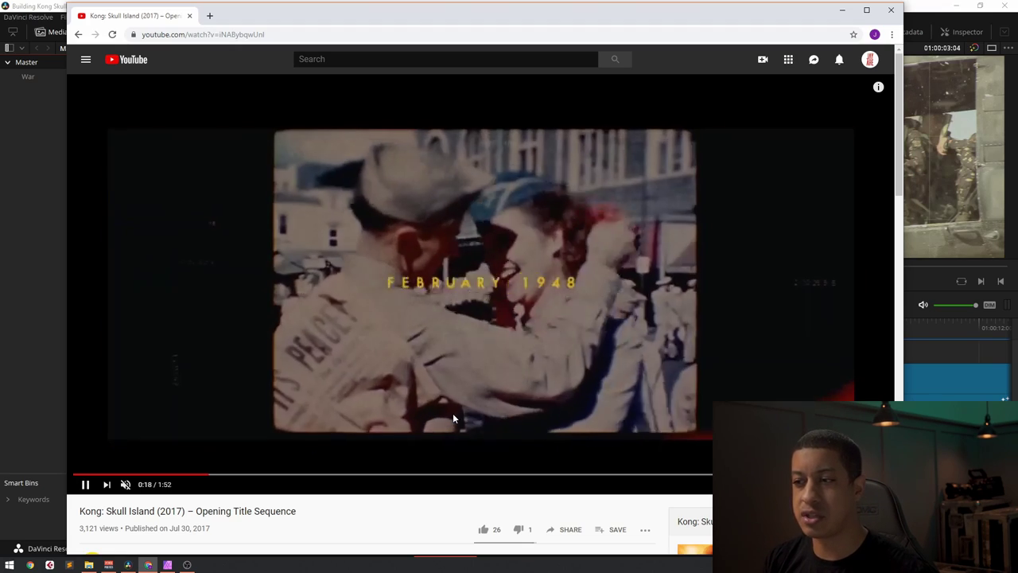
left_click(453, 413)
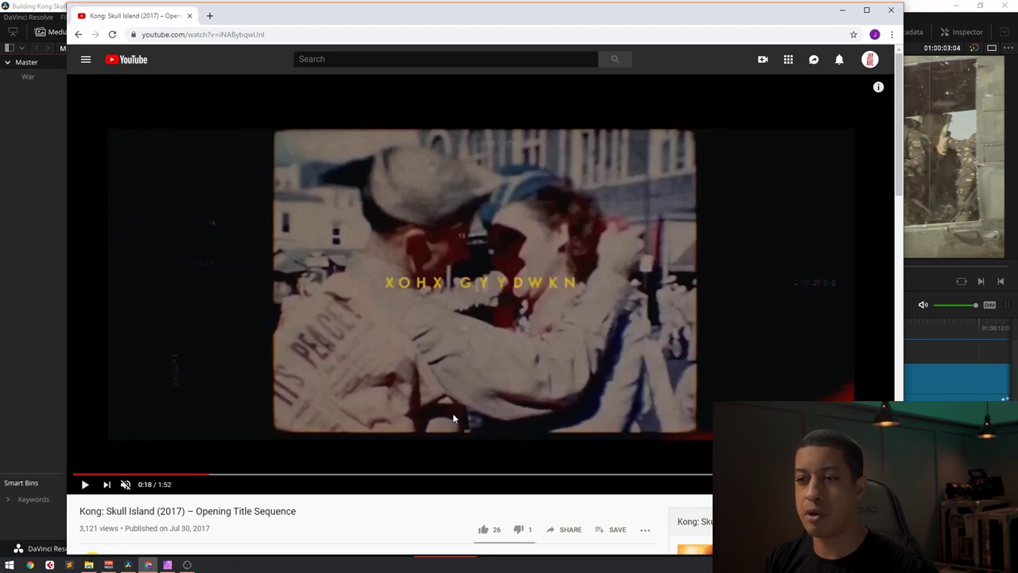
- Play on from 0:18 to 0:22, pausing at 0:21, to examine the side-by-side film frames and the following house shot
left_click(454, 418)
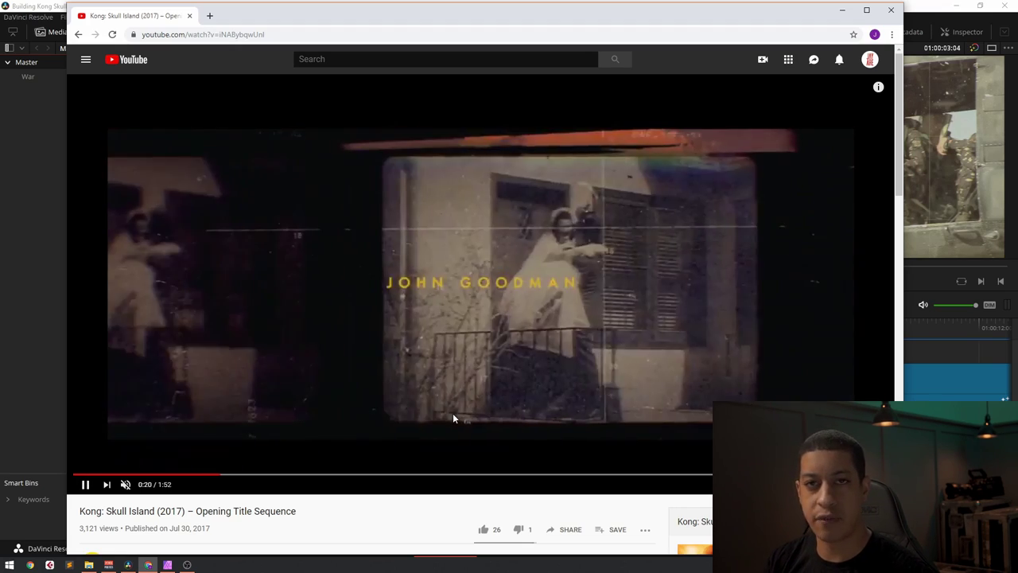
left_click(454, 417)
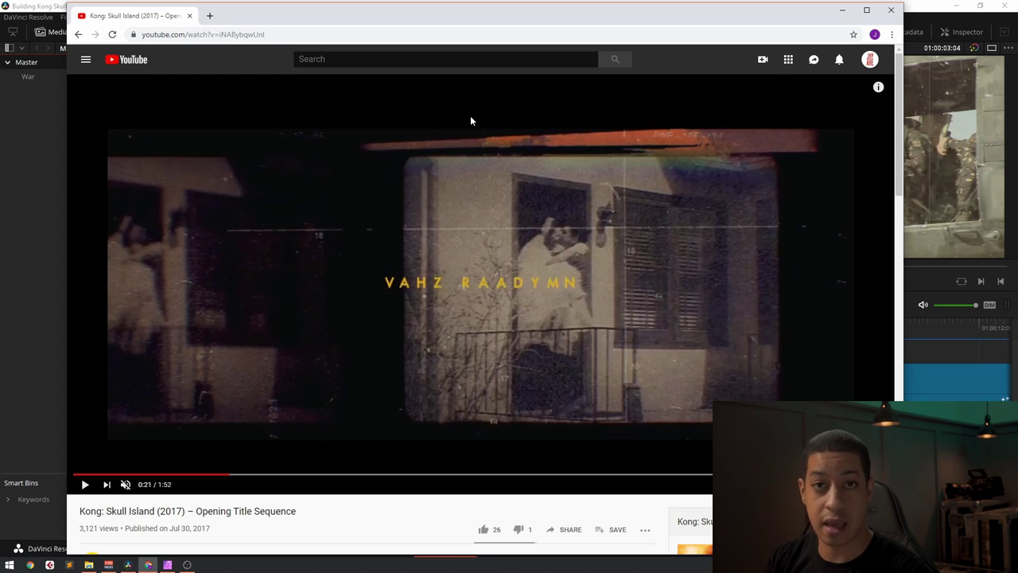
left_click(662, 174)
left_click(555, 362)
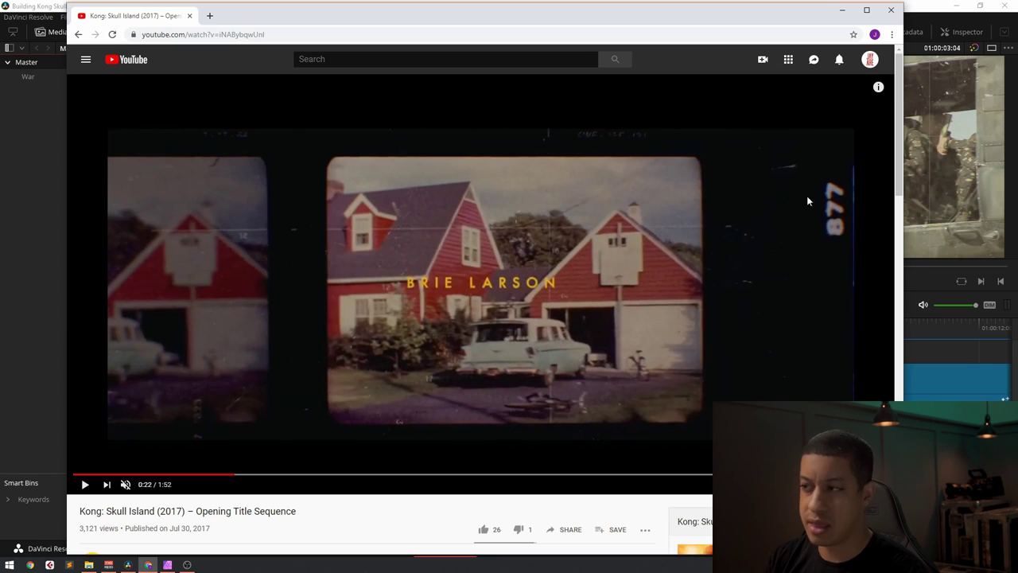
- Return to 0:21 and replay the blurred film-slide transition into the red house shot, pausing during and after it
left_click(229, 476)
left_click(541, 296)
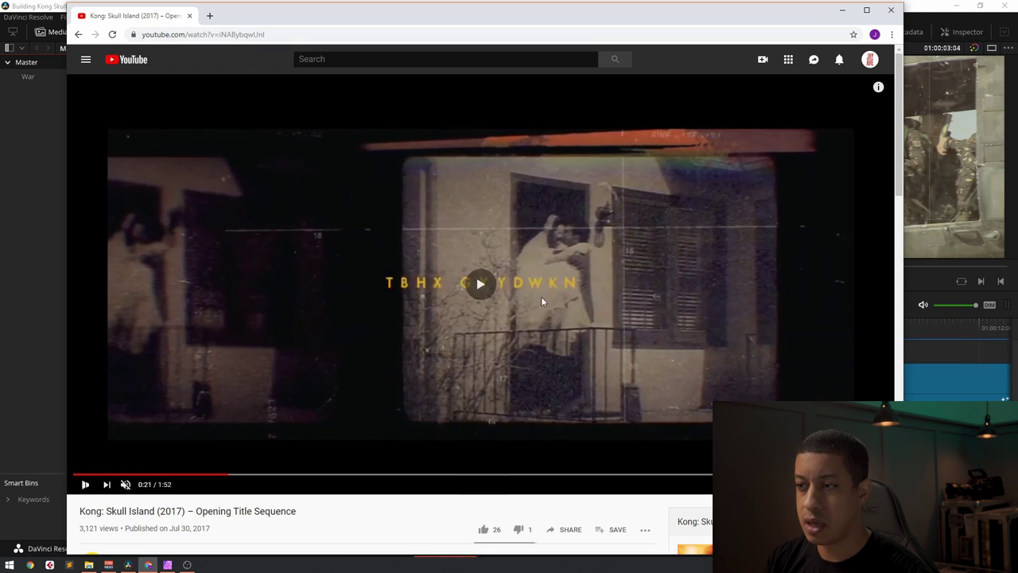
left_click(473, 303)
left_click(477, 302)
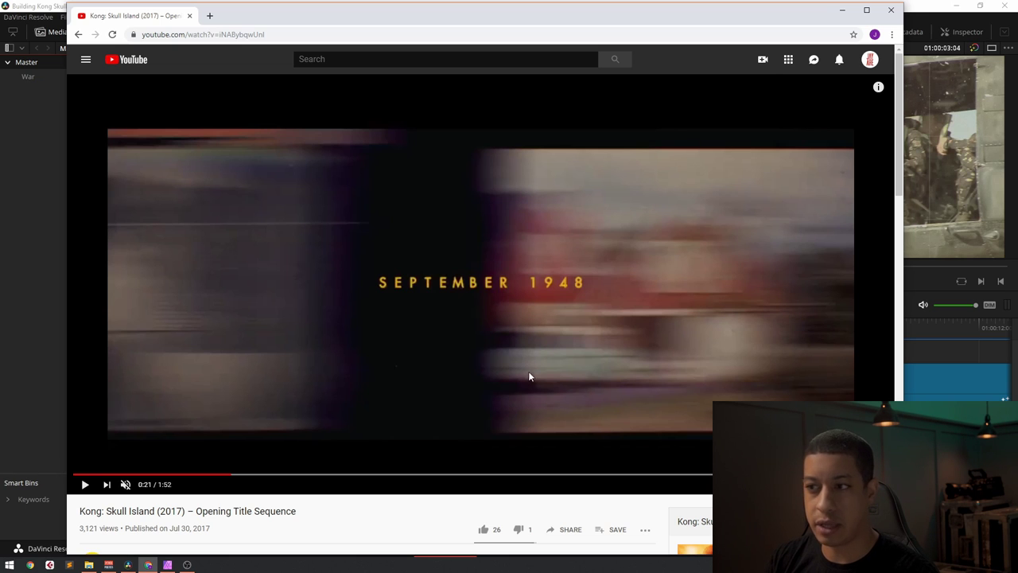
left_click(513, 318)
left_click(450, 300)
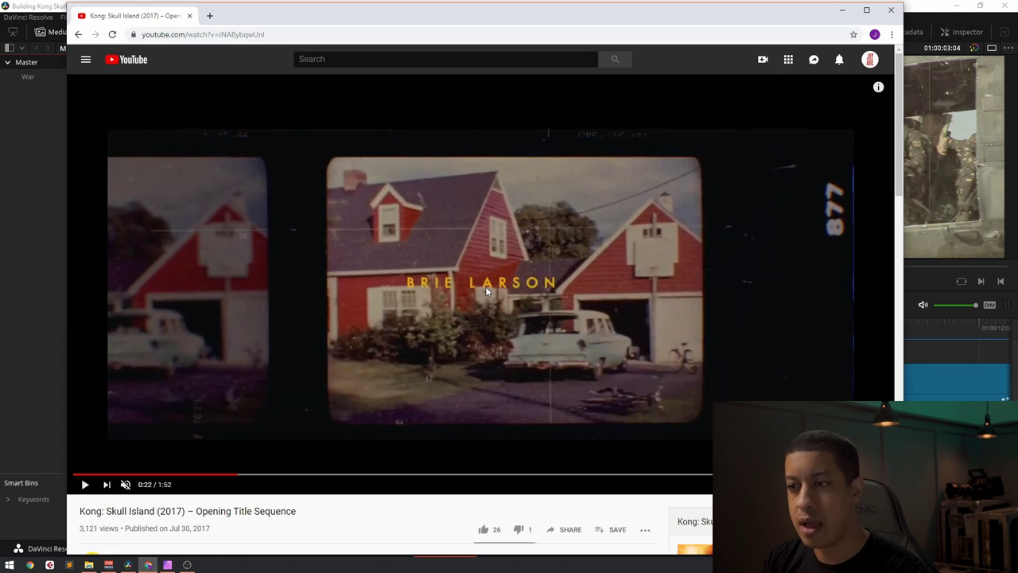
- Step frame by frame through the red house shot at 0:22 to examine the motion of the footage inside the film frame
key("period")
key("period")
key("period")
key("period")
key("period")
key("period")
key("period")
key("period")
key("period")
key("period")
key("period")
key("period")
key("space")
left_click(456, 291)
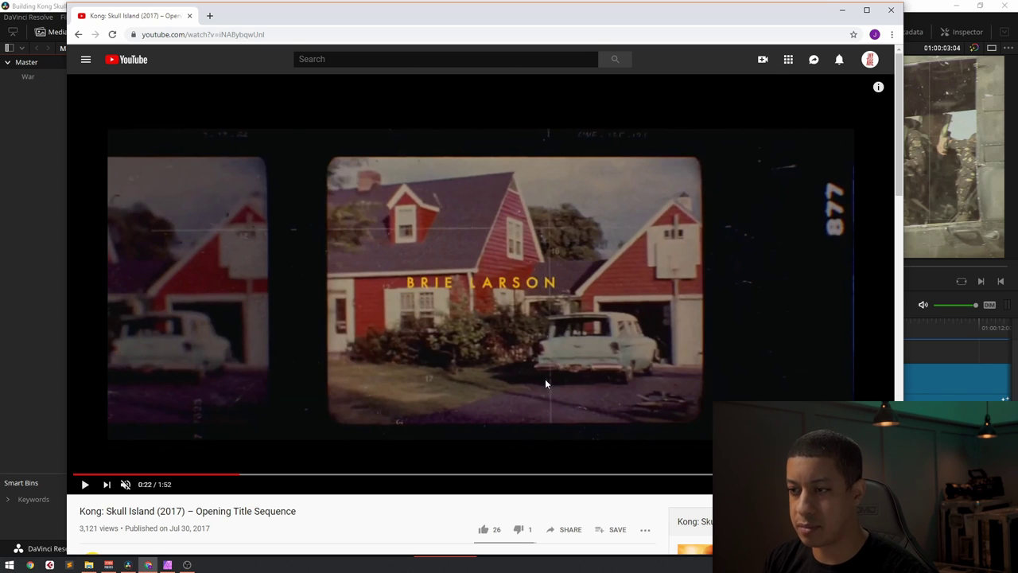
- Play from 0:22 to 0:29, pausing on the garden shot and the portrait shot to examine their frames and overlays
left_click(561, 277)
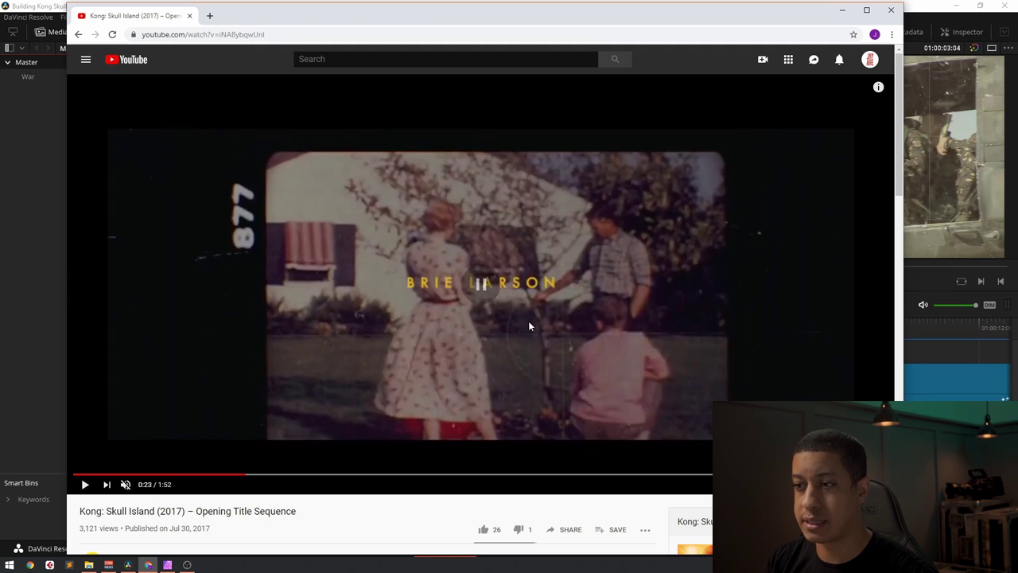
left_click(545, 247)
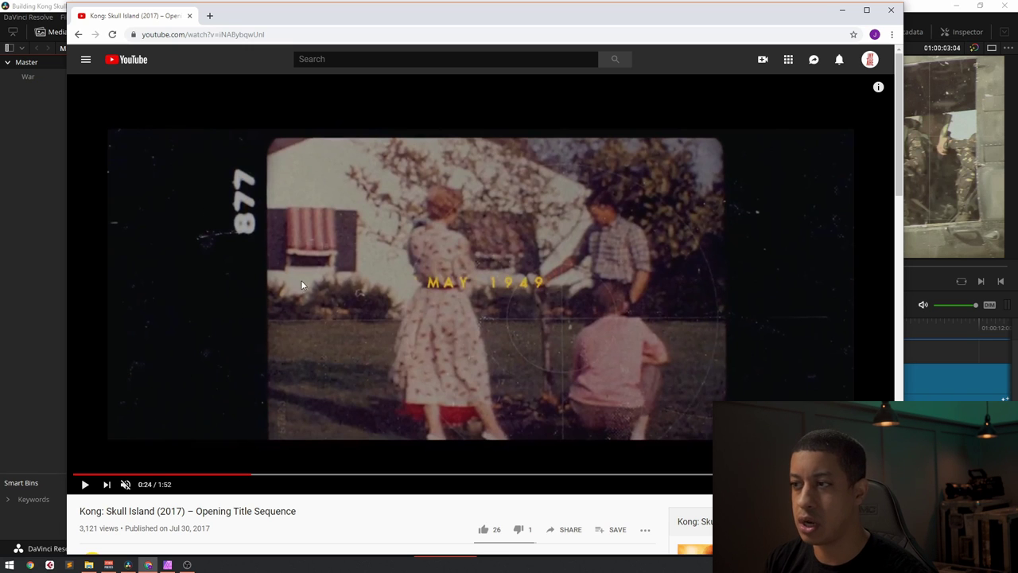
left_click(354, 317)
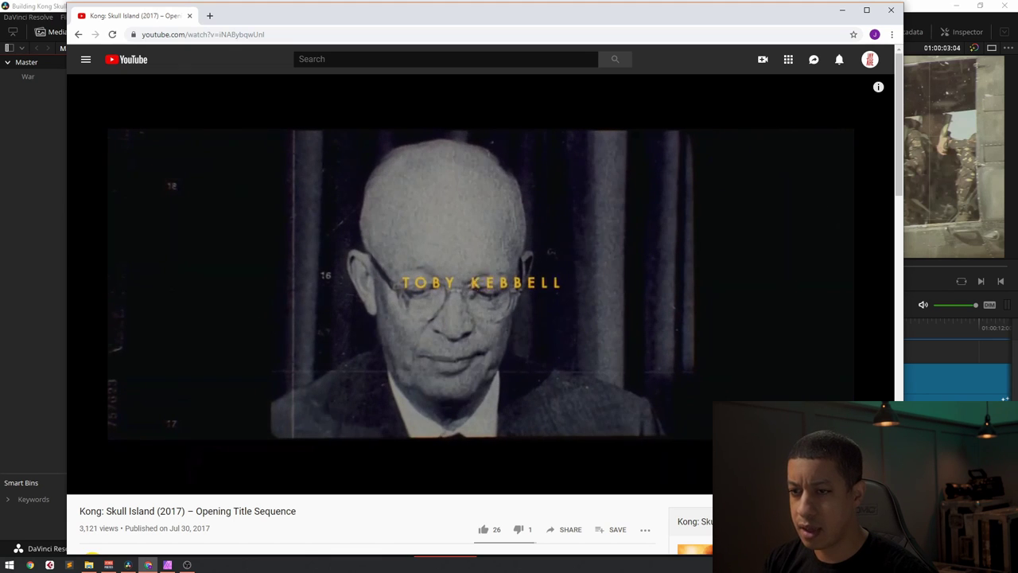
left_click(651, 448)
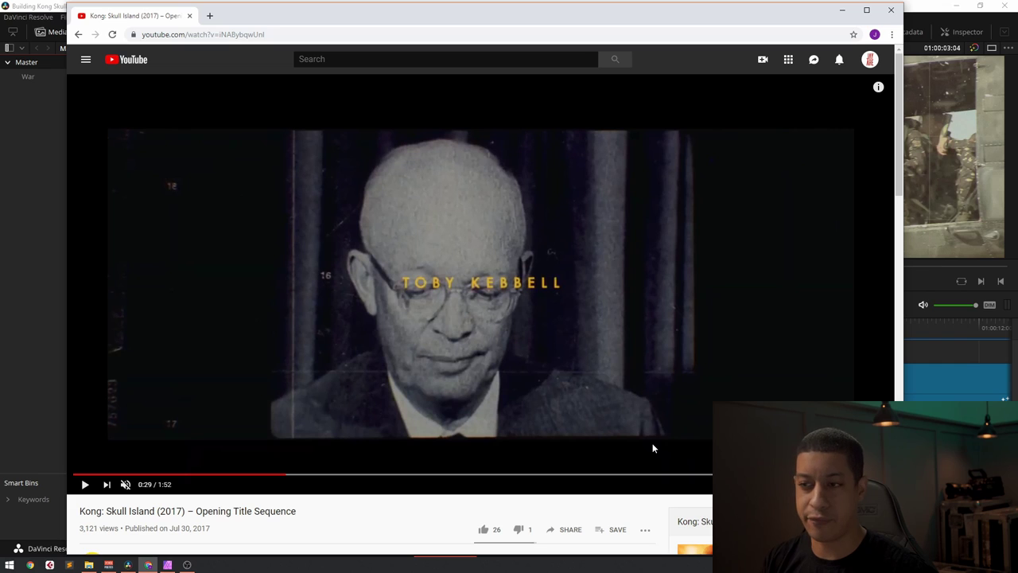
- Play from 0:29 to 0:32, pausing on the aircraft wing and island shots to examine the film frame edges and markings
left_click(480, 272)
left_click(417, 322)
left_click(418, 286)
left_click(478, 272)
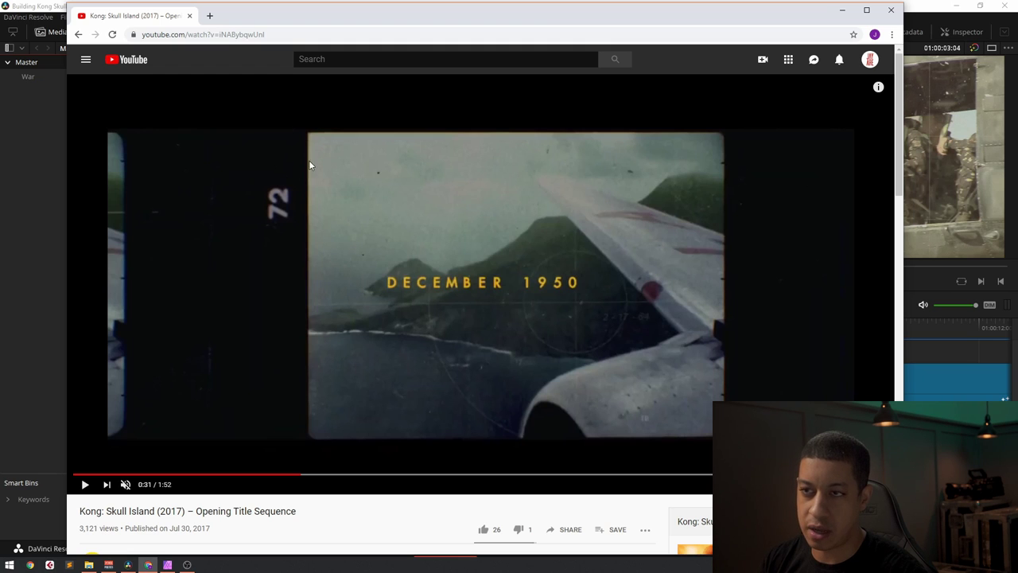
left_click(530, 396)
left_click(530, 396)
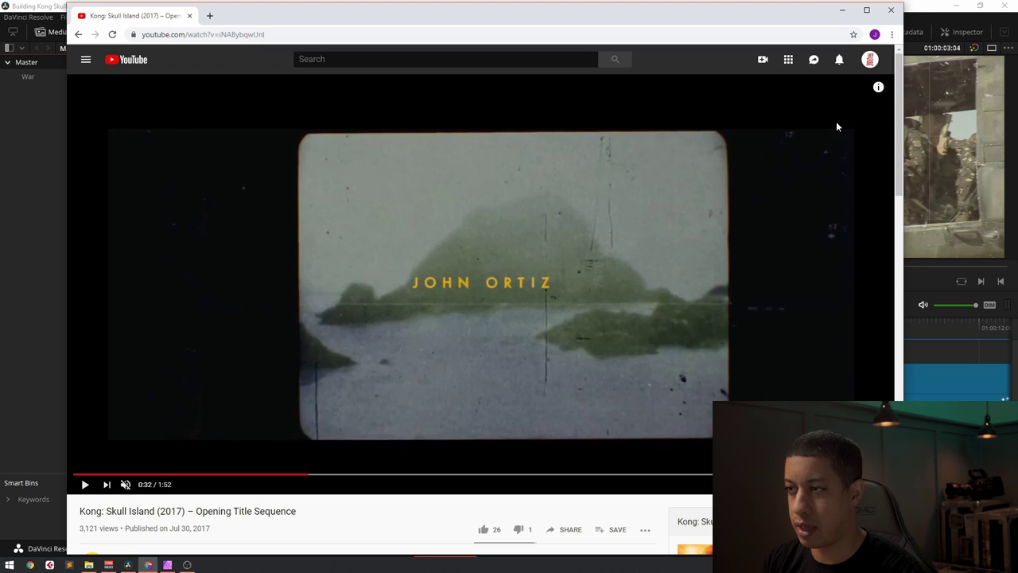
right_click(715, 141)
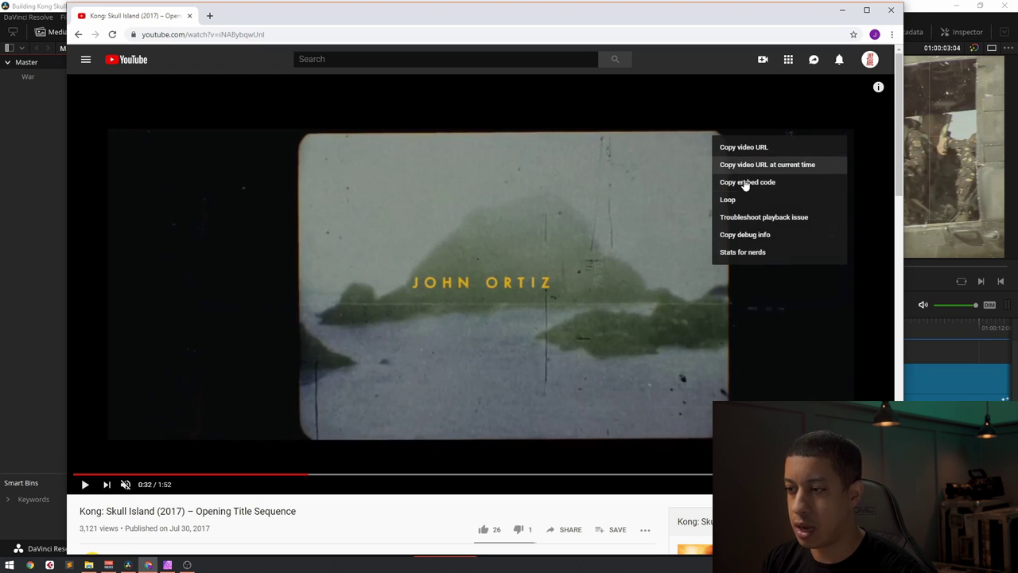
left_click(443, 515)
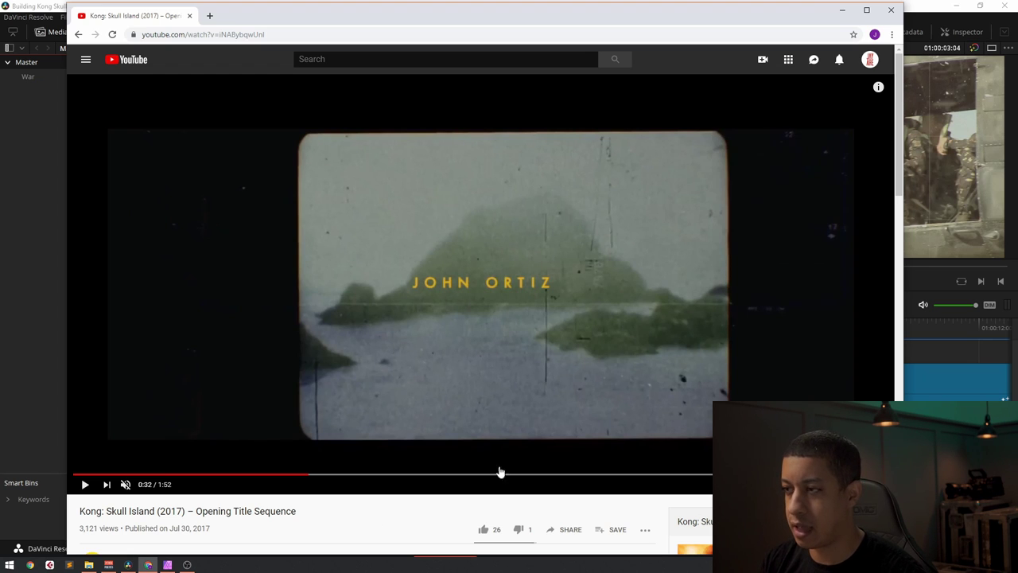
- Play the title sequence from 0:32 to 0:37, pausing on the hand-drawn map shot and the newspaper headline shot to examine the scrambling text
left_click(623, 318)
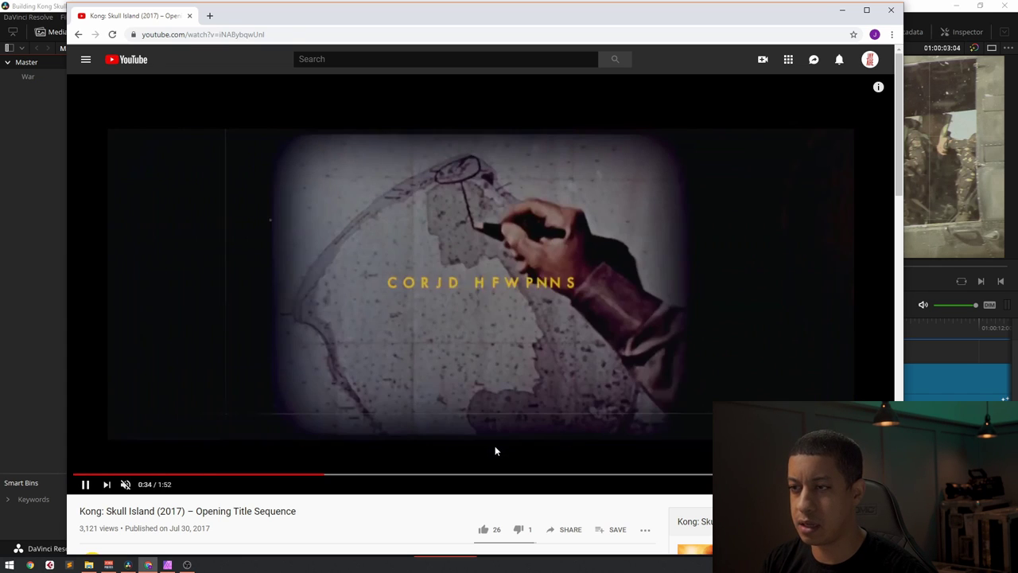
left_click(495, 445)
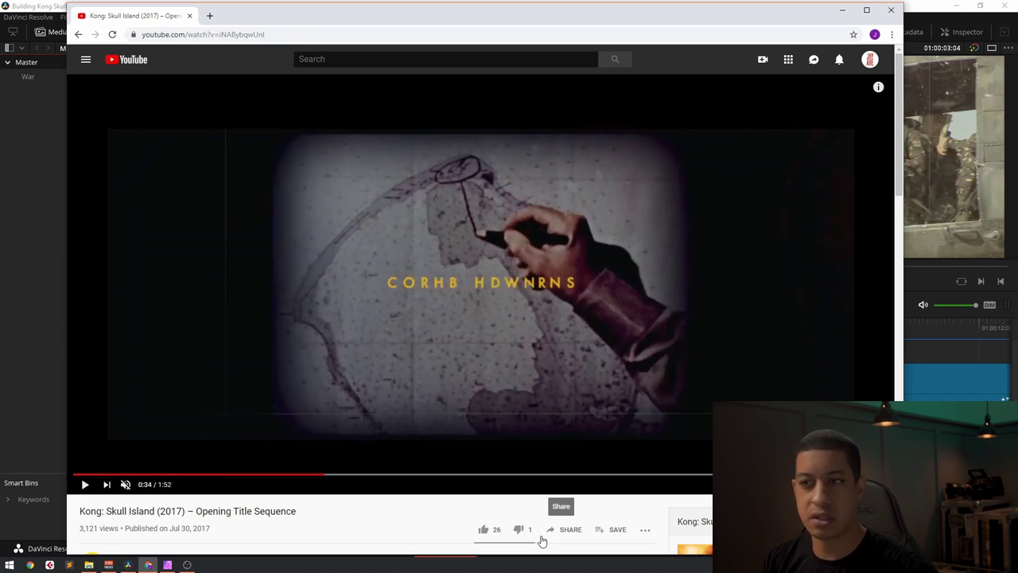
key("space")
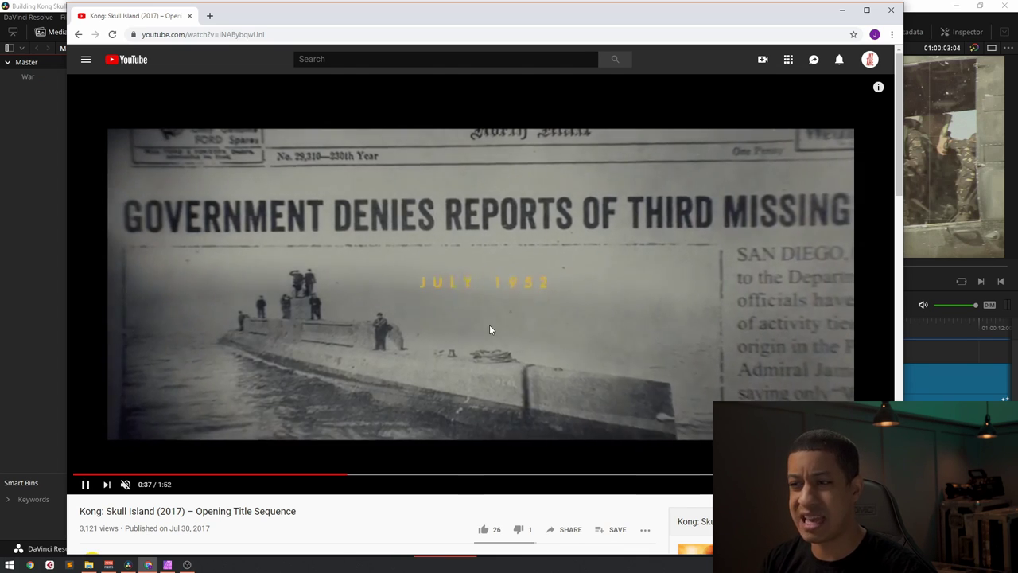
key("space")
- Continue playback to 0:42, pausing on the July 1953 title and on the silhouetted figures to examine the overlaid shots
key("space")
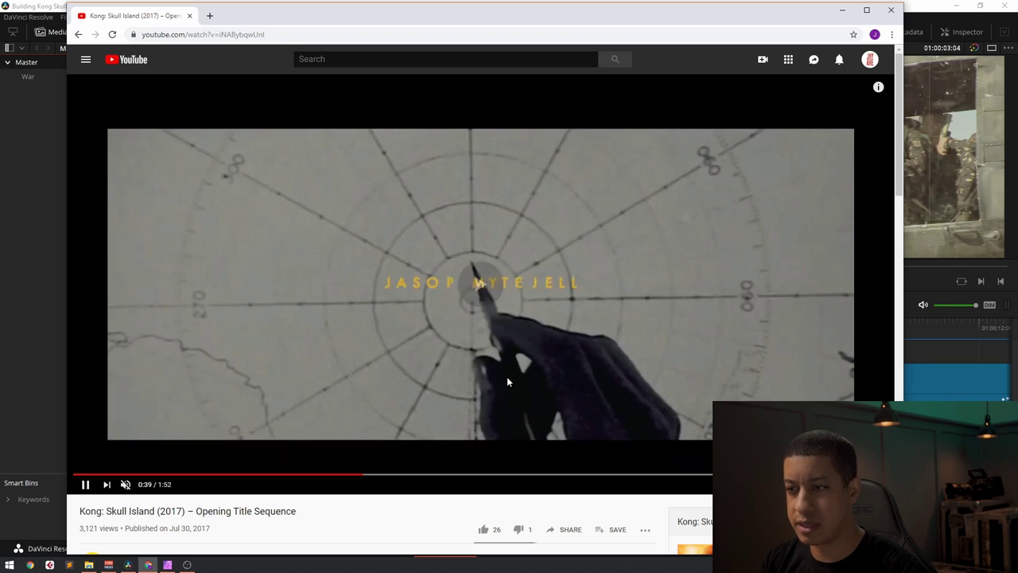
key("space")
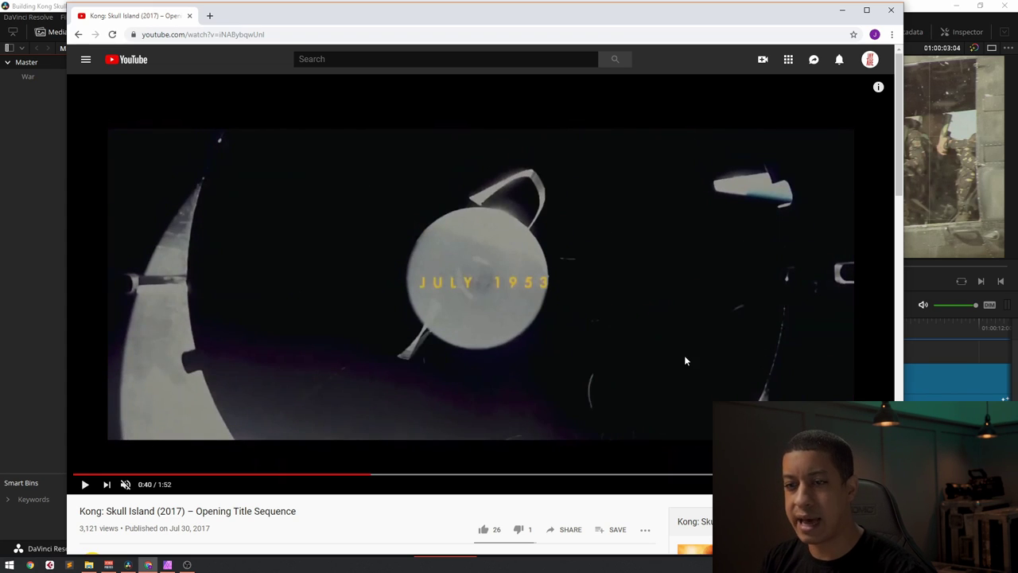
key("space")
key("space")
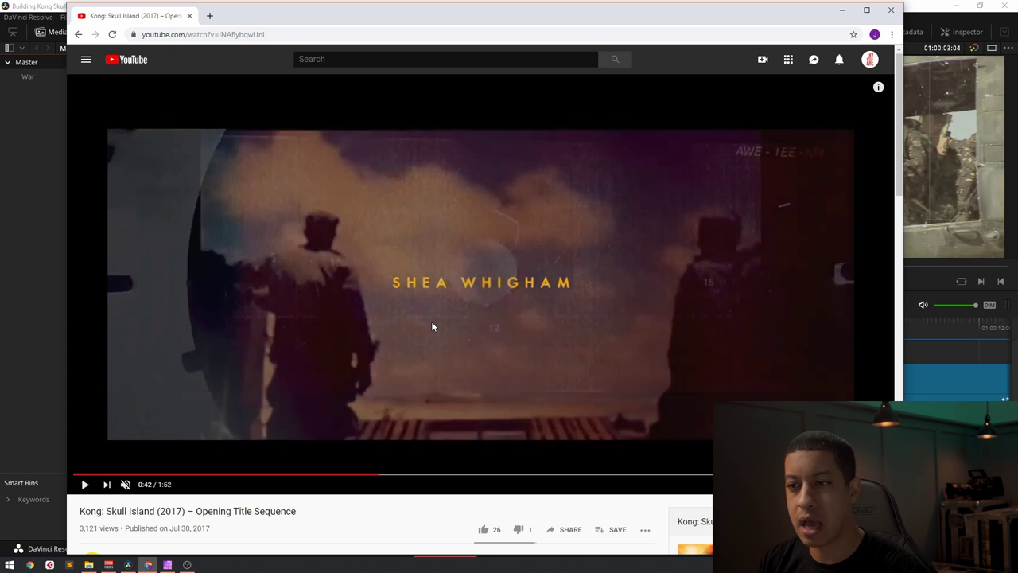
- Play from 0:42 to 0:51 with a pause along the way, stopping on the duplicated portrait of the man in a suit
key("space")
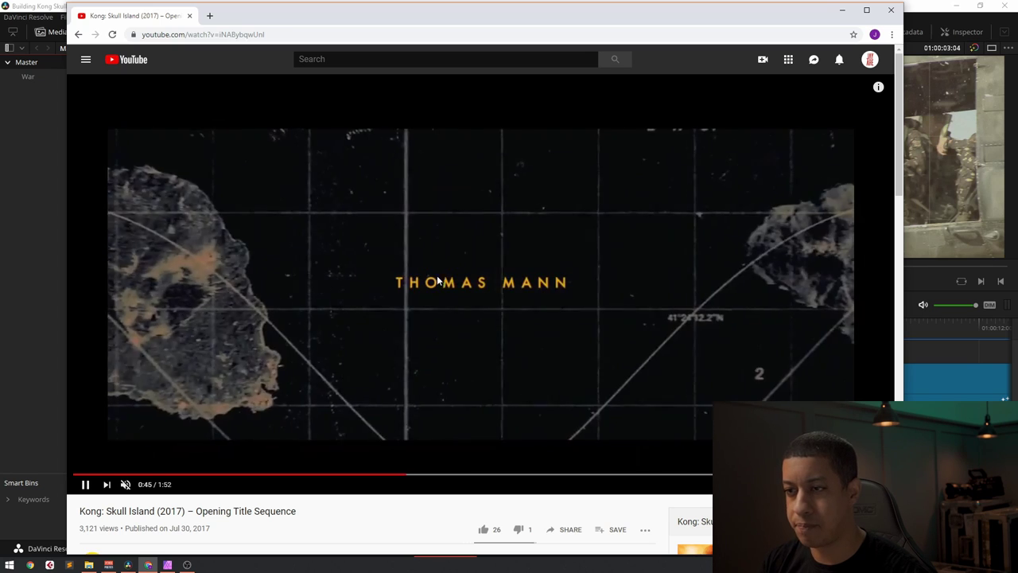
key("space")
key("space")
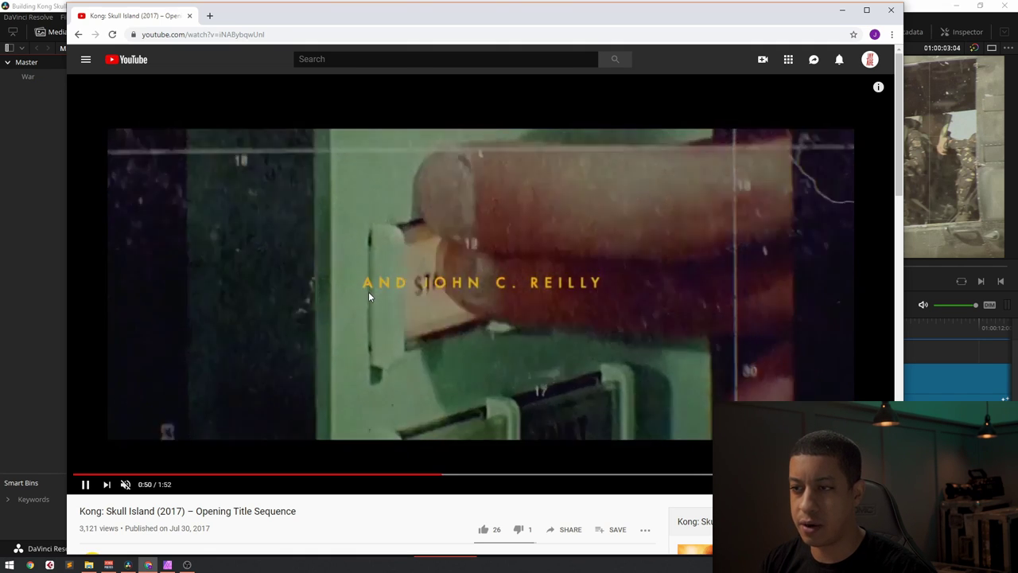
key("space")
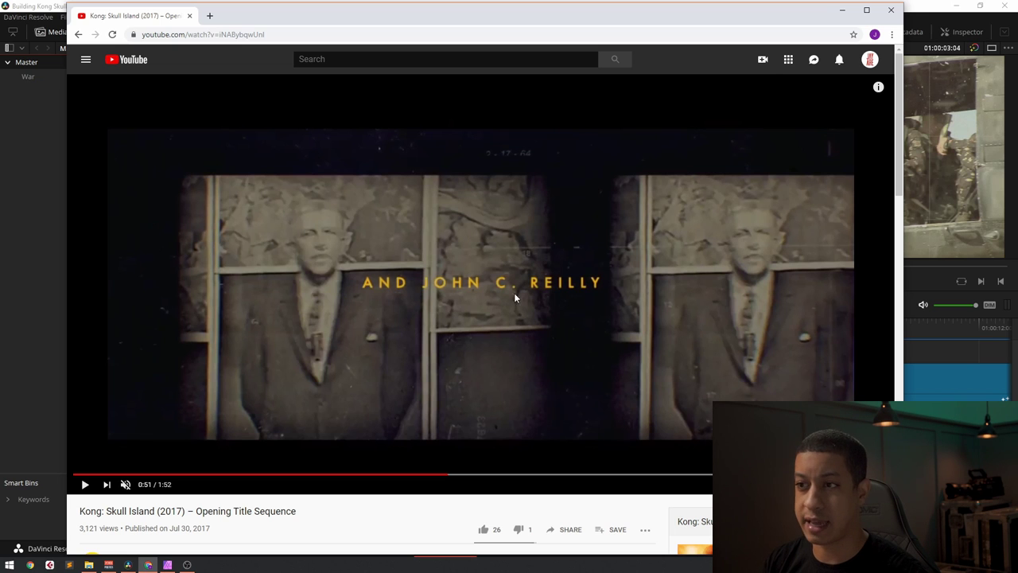
- Play past the satellite shot, return to 0:52 to examine its overlays, and continue to the DNA diagram at 0:56
left_click(554, 252)
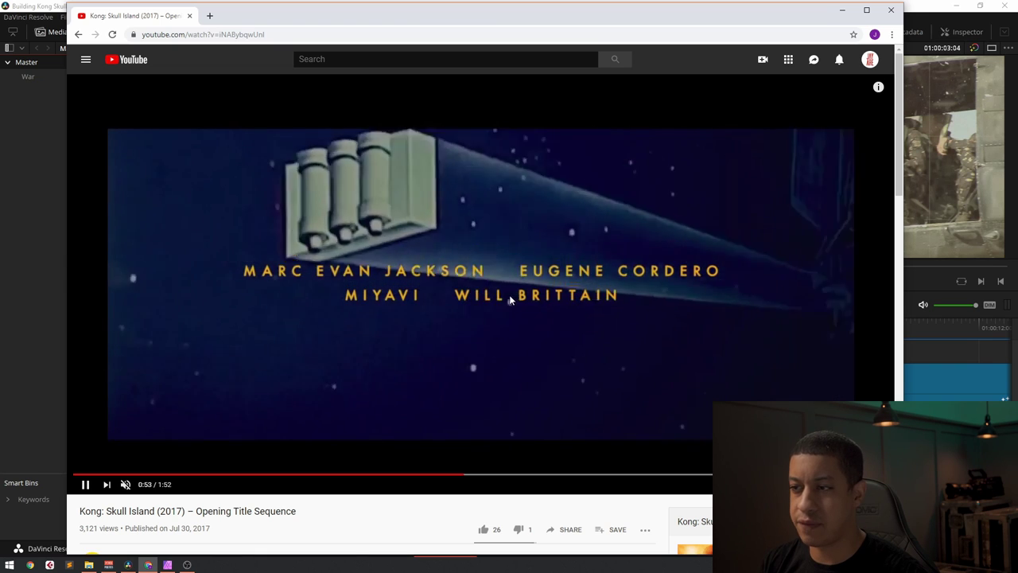
left_click(537, 365)
left_click(459, 476)
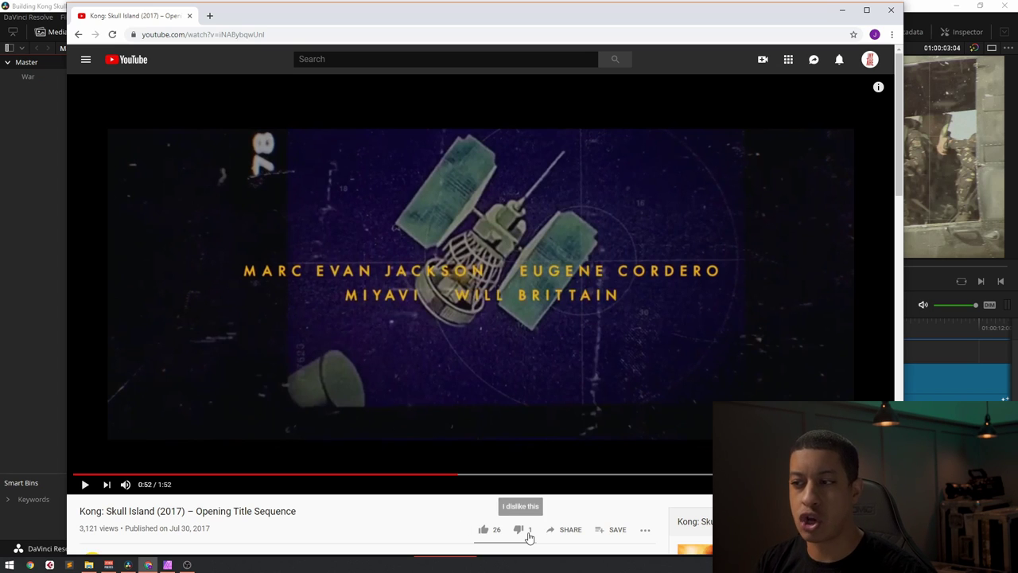
key("space")
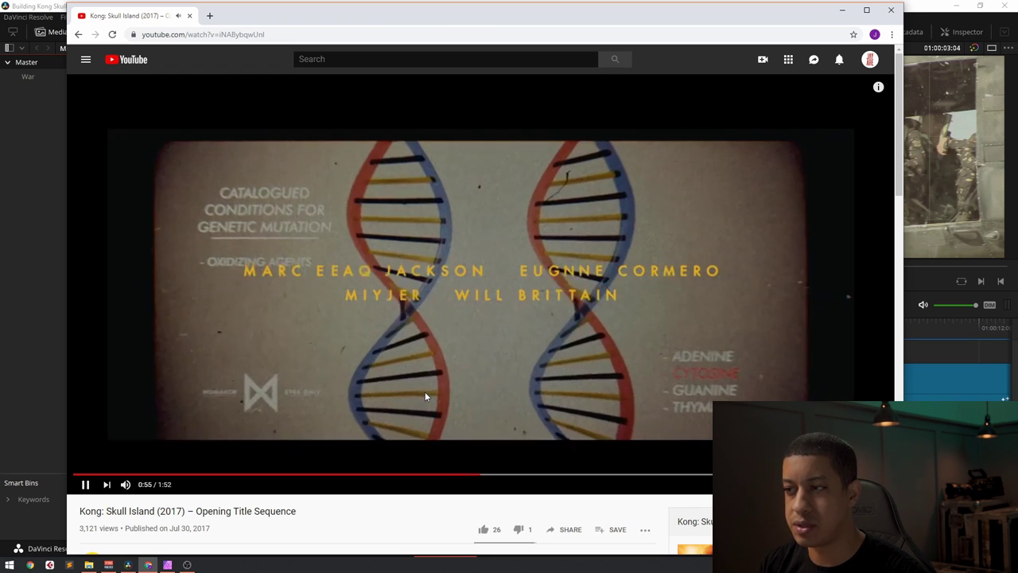
left_click(426, 377)
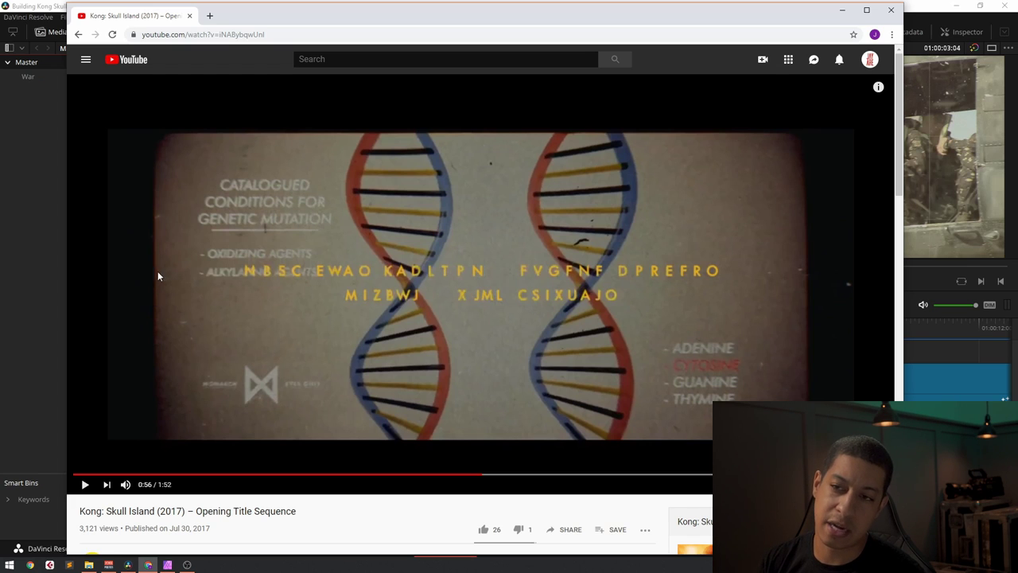
- Play on to 1:15, then return to 1:14 and pause on the coastline shot with the hand-drawn red circle
key("space")
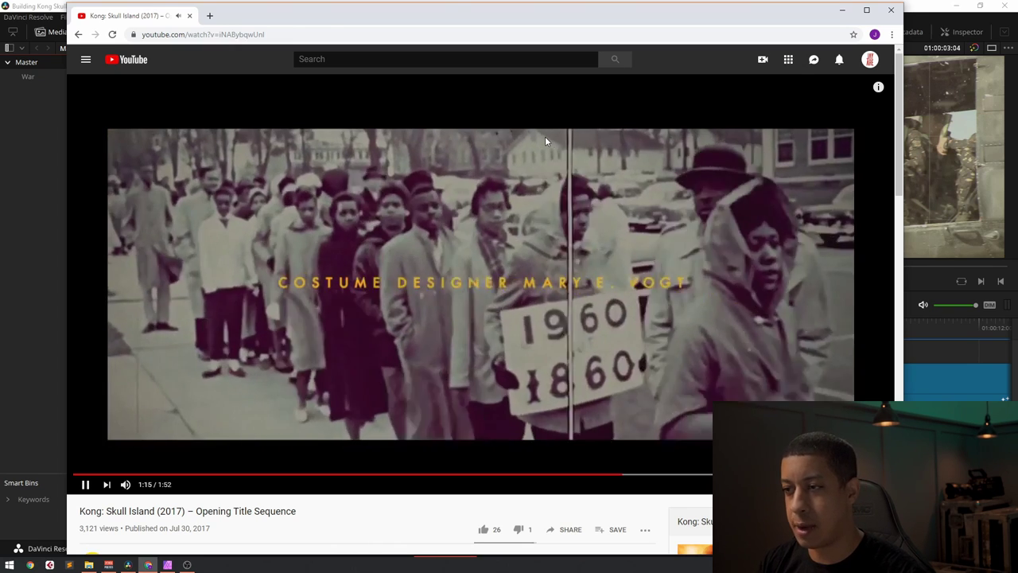
left_click(545, 141)
left_click(622, 477)
left_click(622, 478)
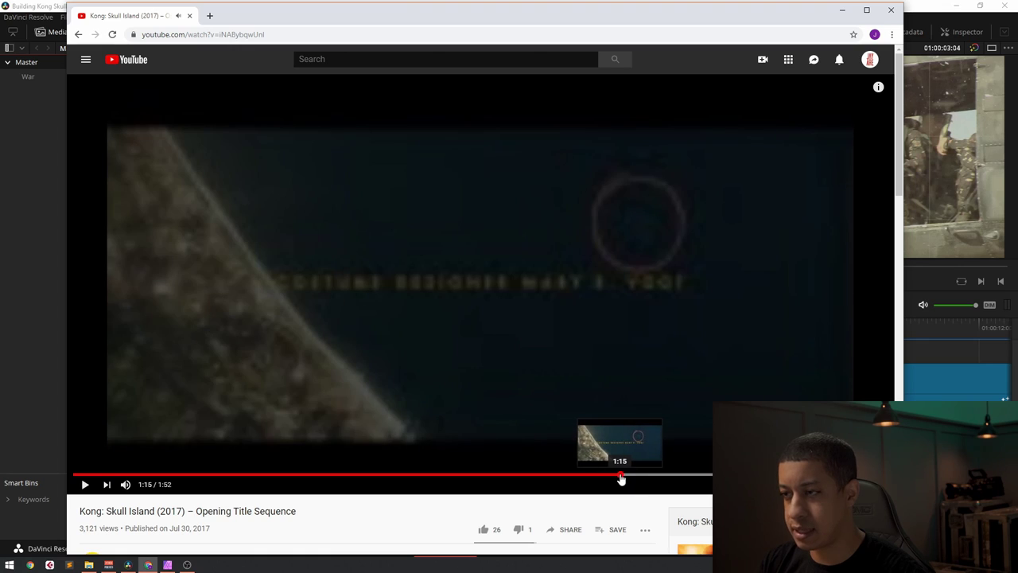
left_click(618, 427)
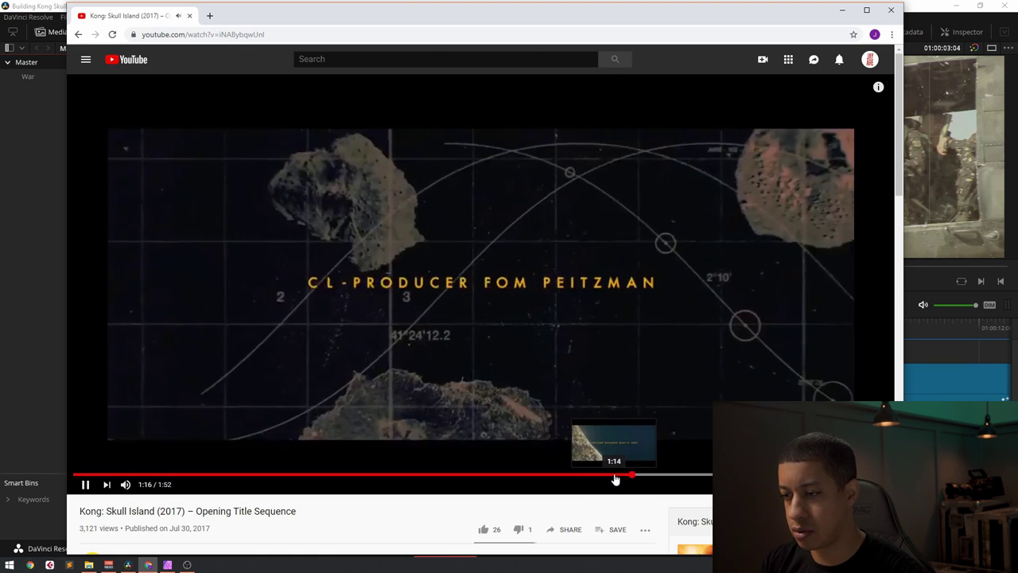
left_click(615, 477)
left_click(587, 380)
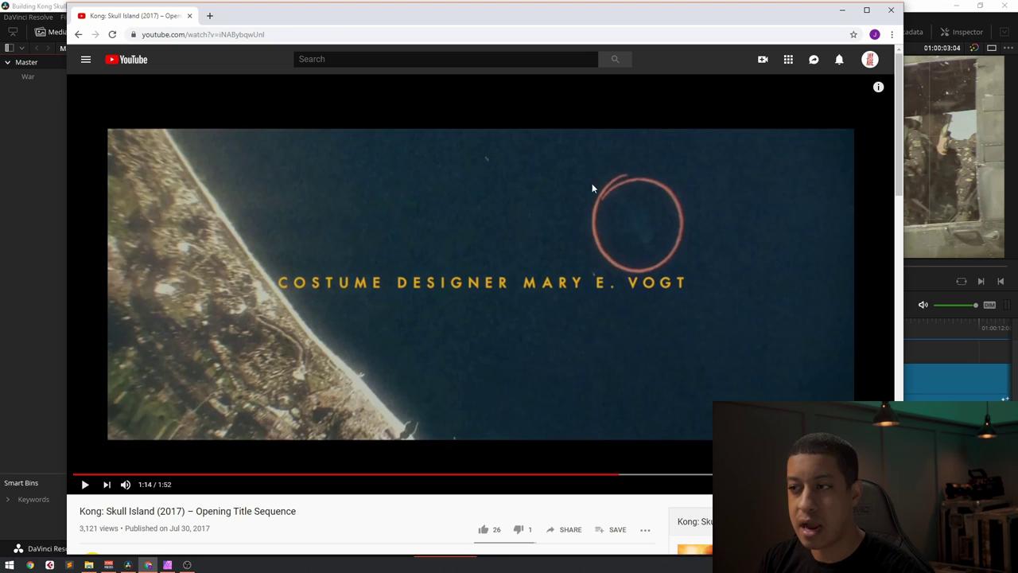
- Play from 1:14 to 1:28, pausing on the moon lander shot and the microphone speech shot to examine their film frames
left_click(538, 218)
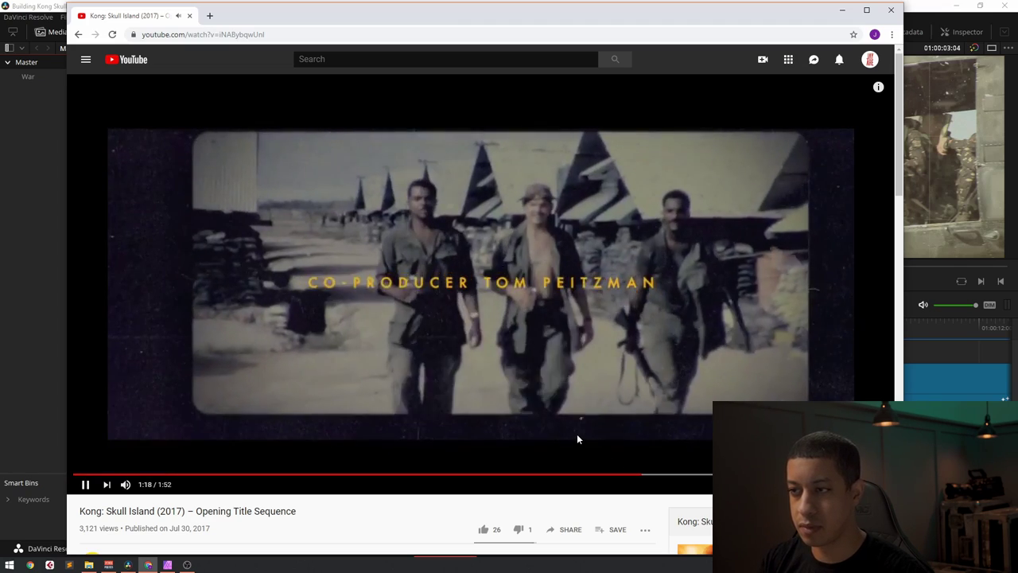
left_click(577, 438)
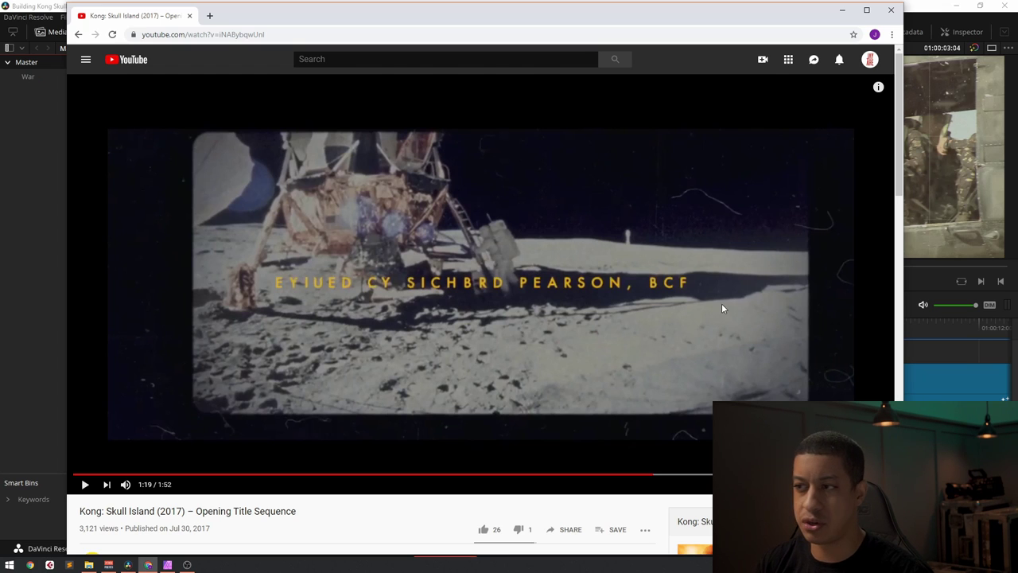
left_click(684, 267)
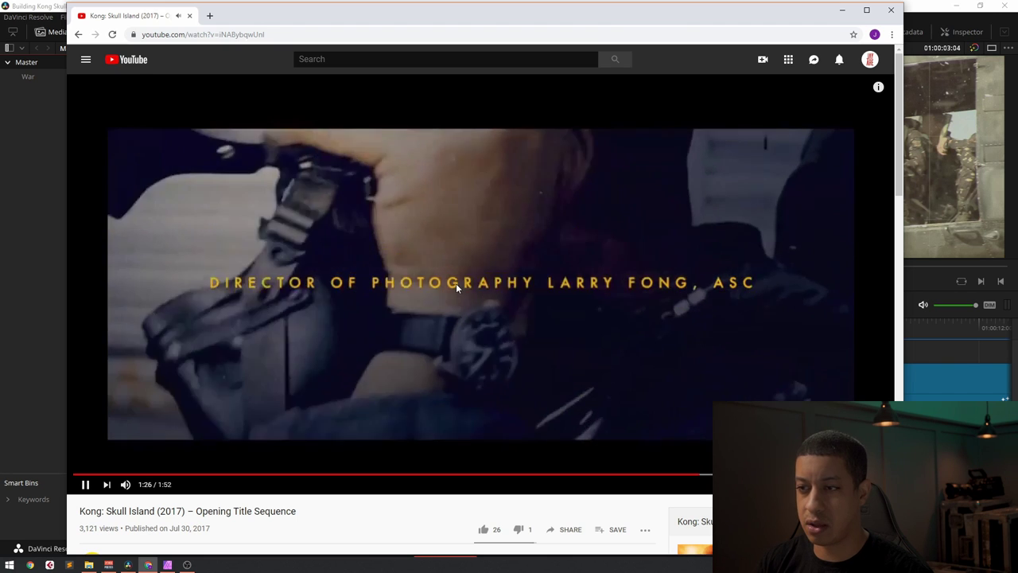
left_click(456, 283)
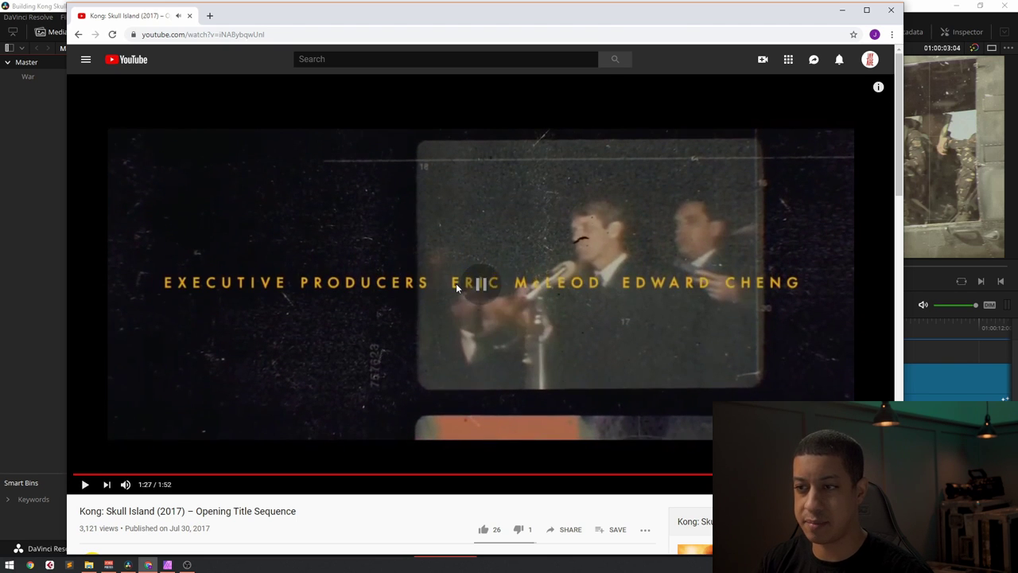
left_click(456, 284)
left_click(455, 283)
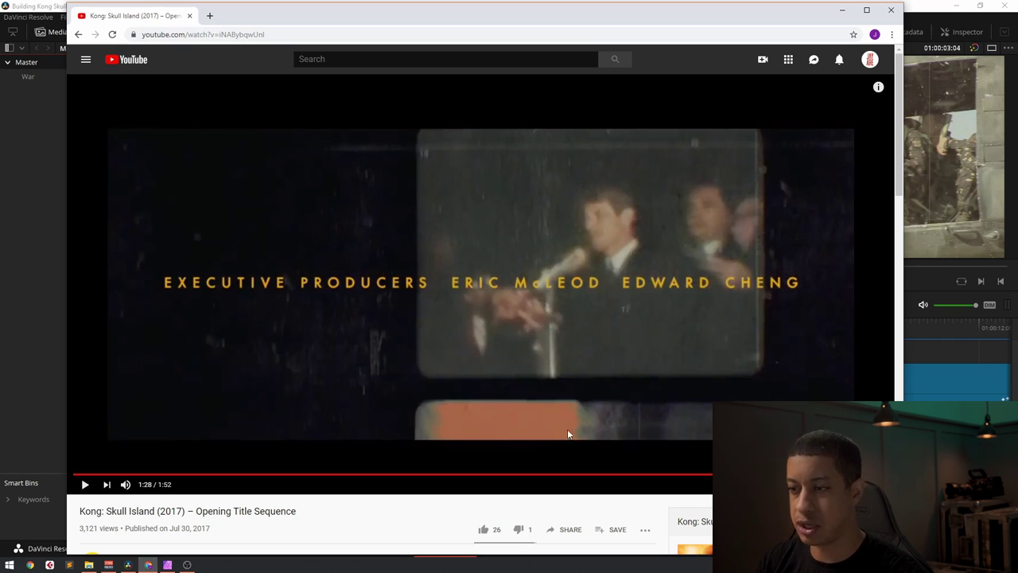
- Play from 1:28 to 1:33, pausing on the way and on the close-up of the reptile eye
left_click(615, 369)
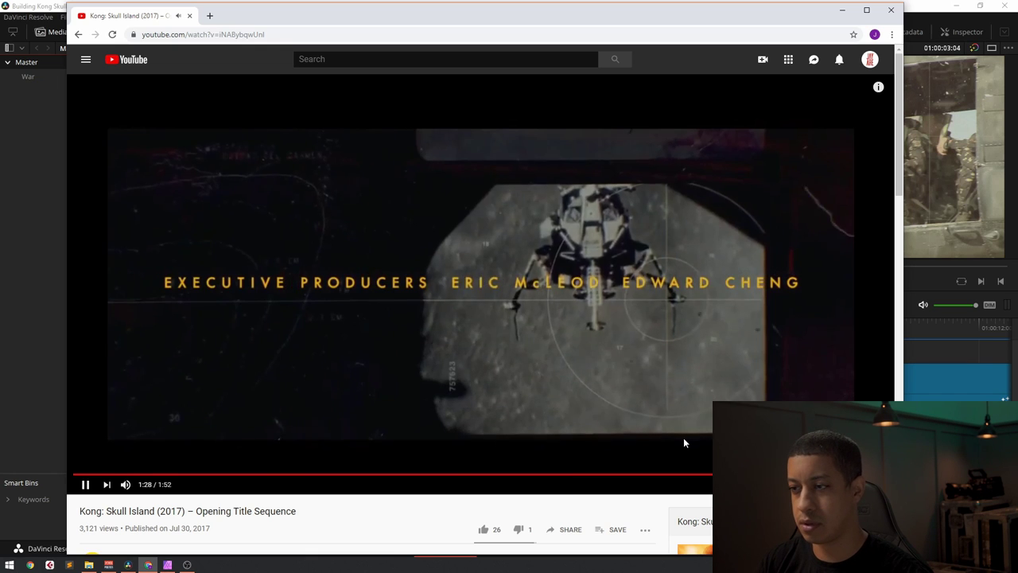
left_click(592, 340)
left_click(592, 340)
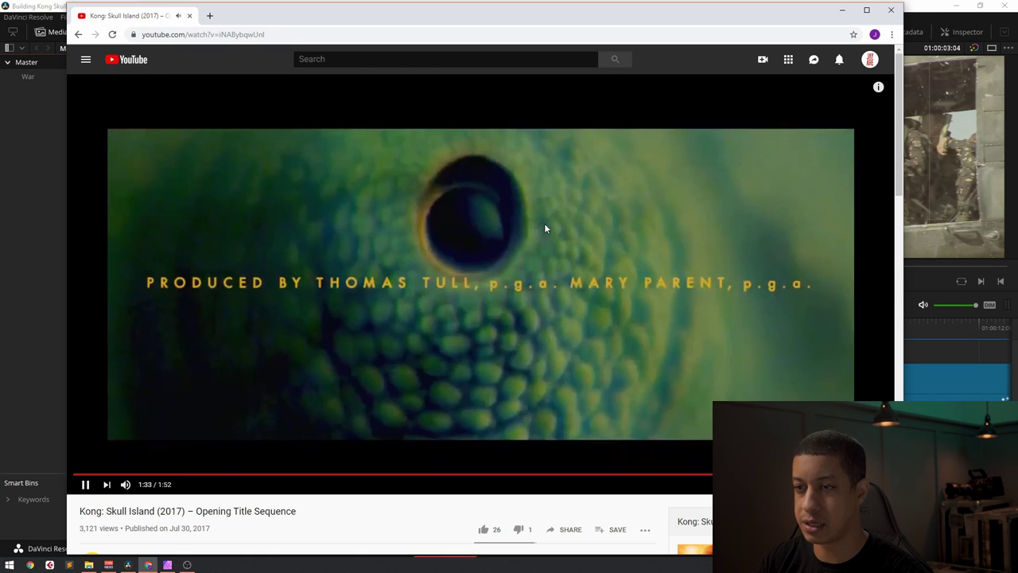
left_click(545, 228)
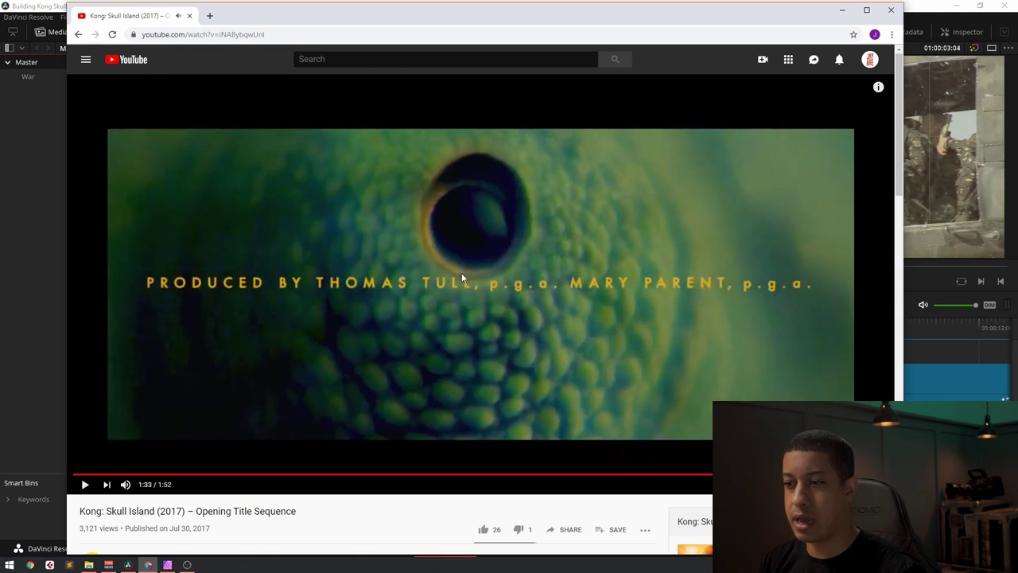
- Switch to Affinity Photo and examine the crosshairs graphic without and with its black background layer, as well as the Lines graphic
left_click(167, 565)
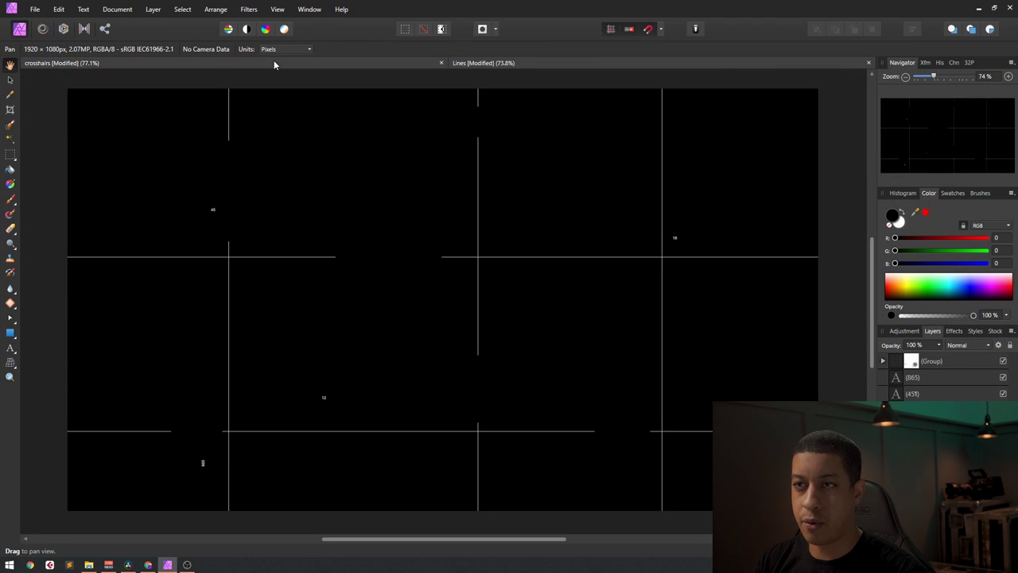
left_click(280, 63)
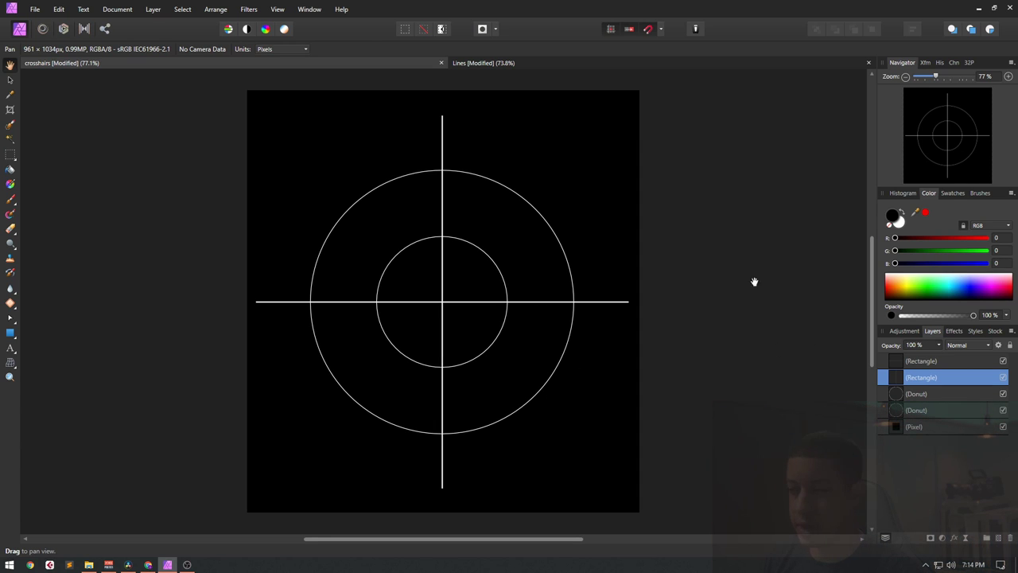
left_click(1003, 427)
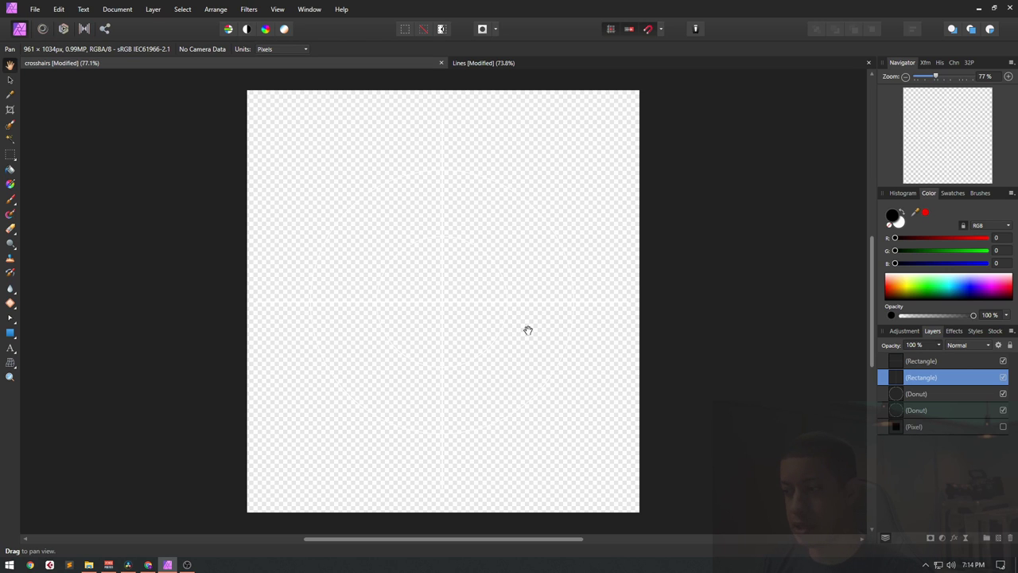
left_click(1004, 427)
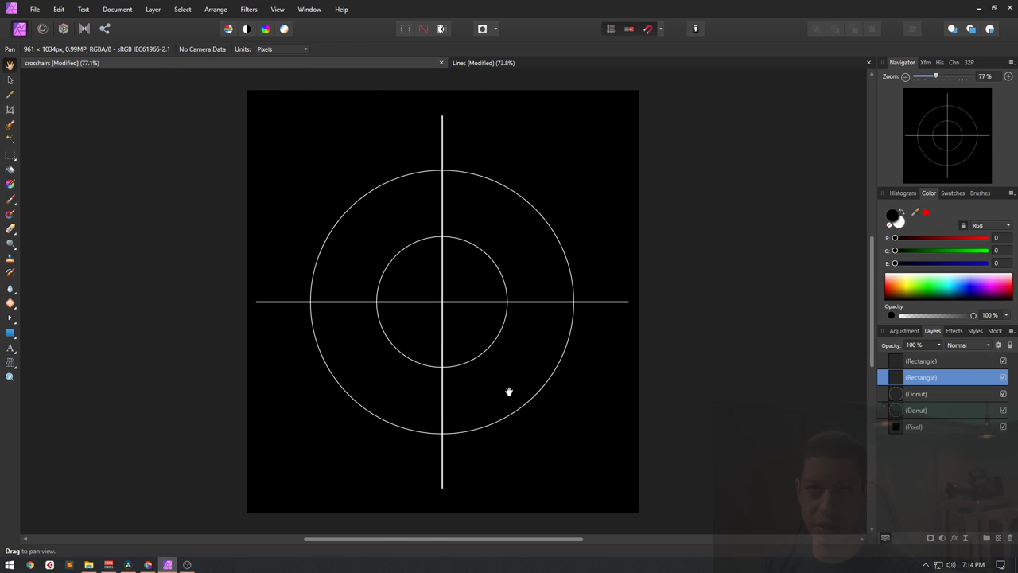
left_click(515, 63)
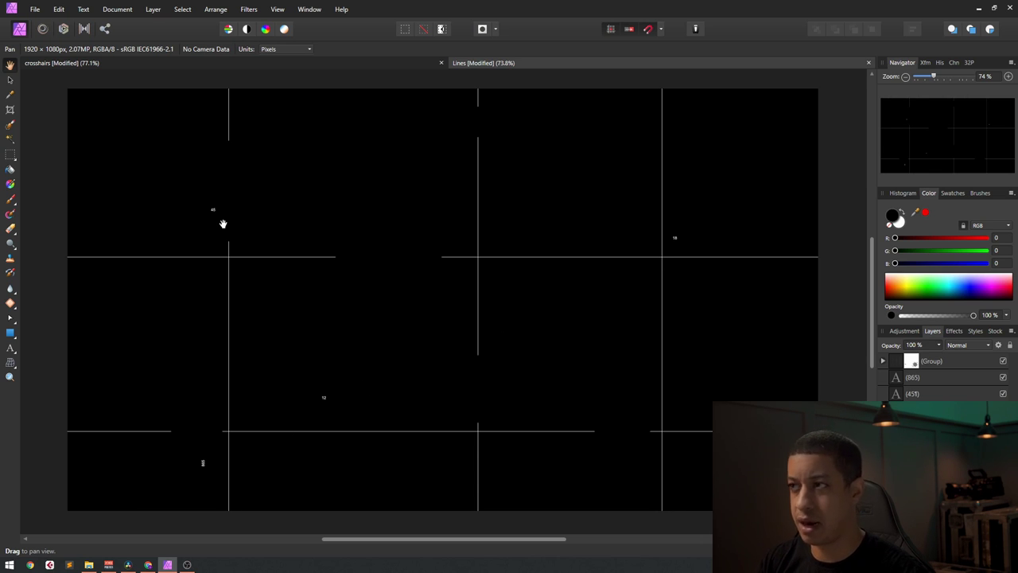
- Return to DaVinci Resolve and play the recreated title sequence full screen from the start of Timeline 1
left_click(978, 8)
left_click(843, 11)
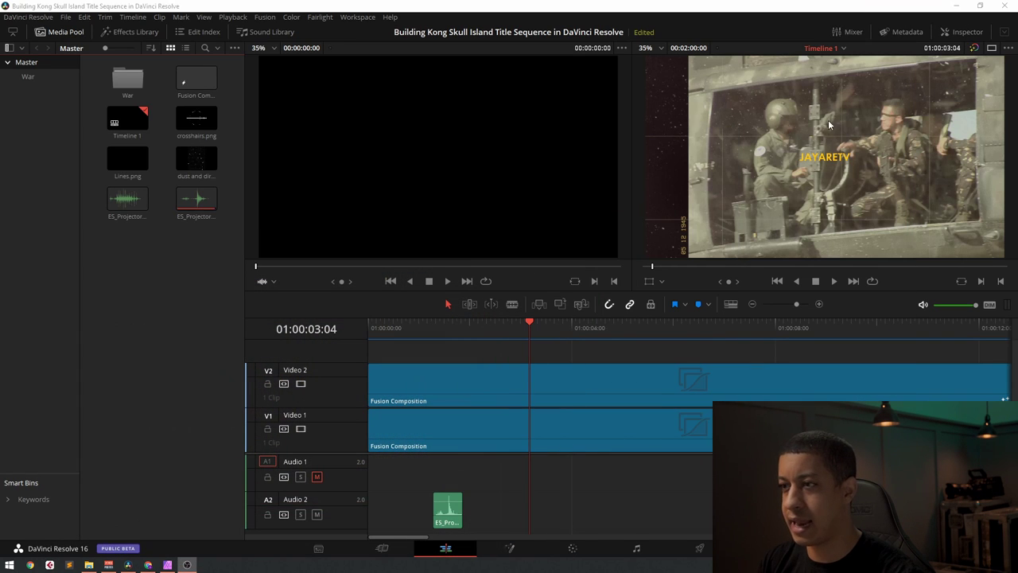
left_click_drag(517, 327, 356, 332)
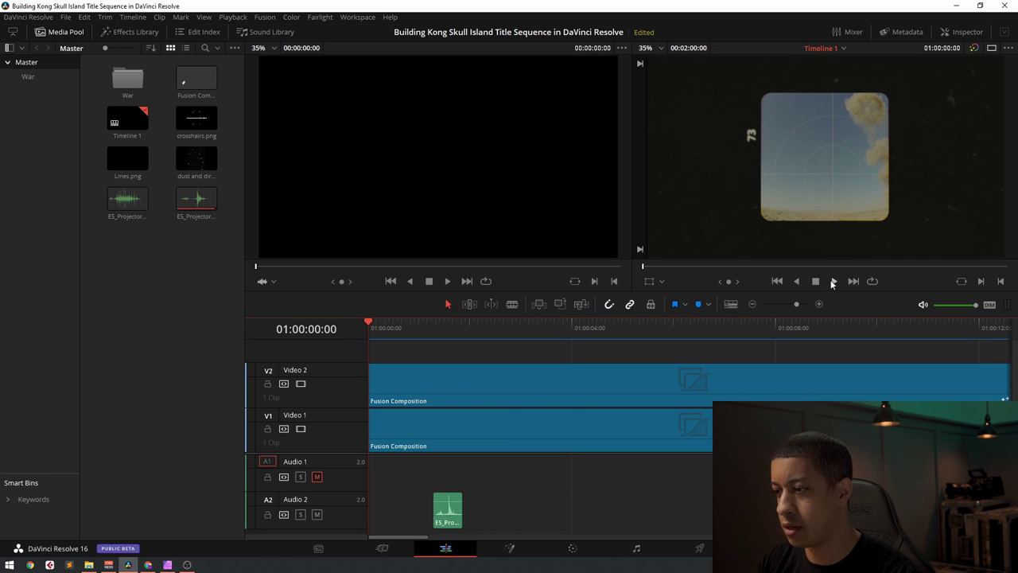
key("ctrl+f")
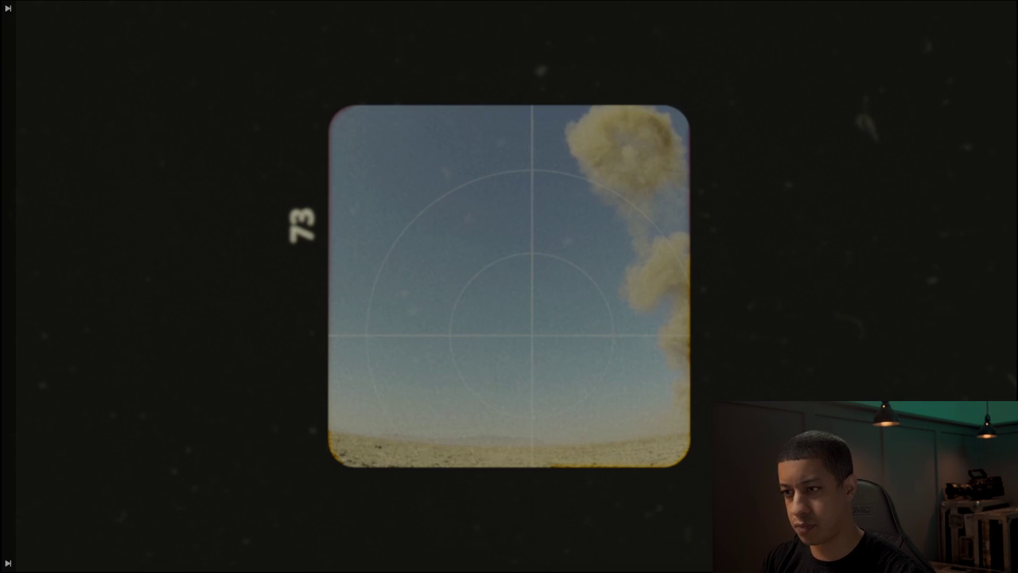
mouse_move(534, 164)
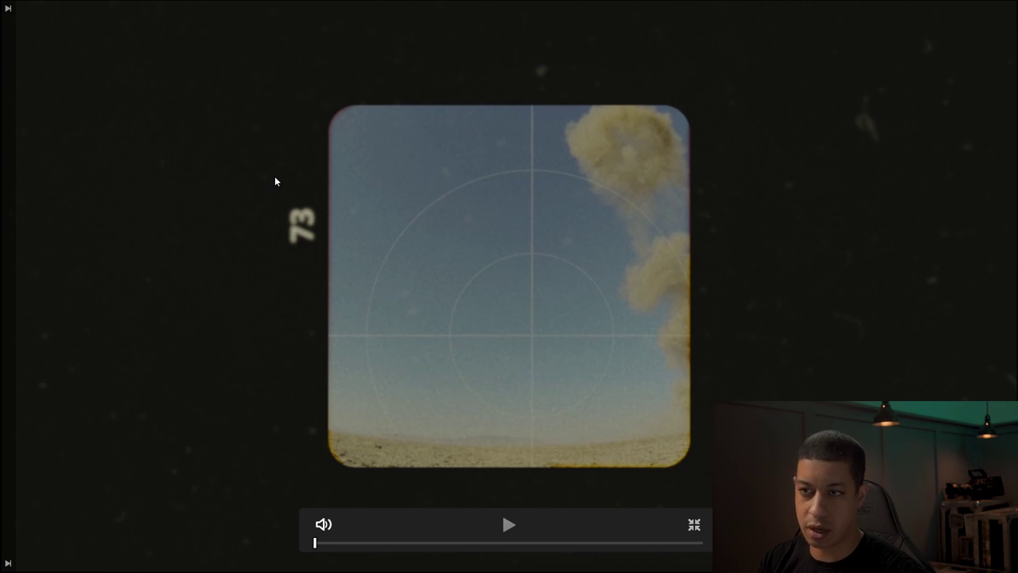
key("space")
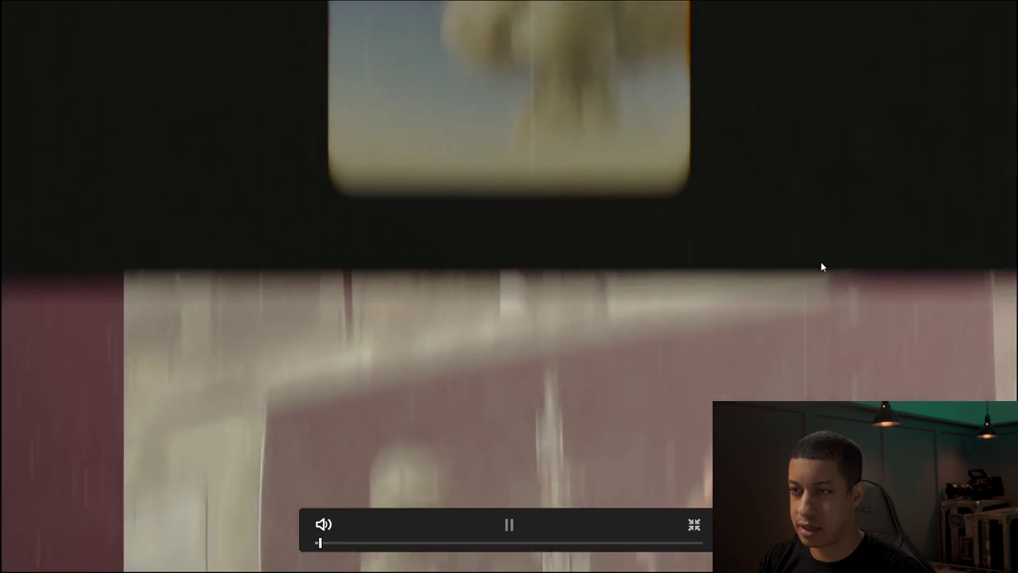
- Replay the recreated title sequence from the explosion shot, pausing on the JAYARETV and AUGUST 1984 titles
key("space")
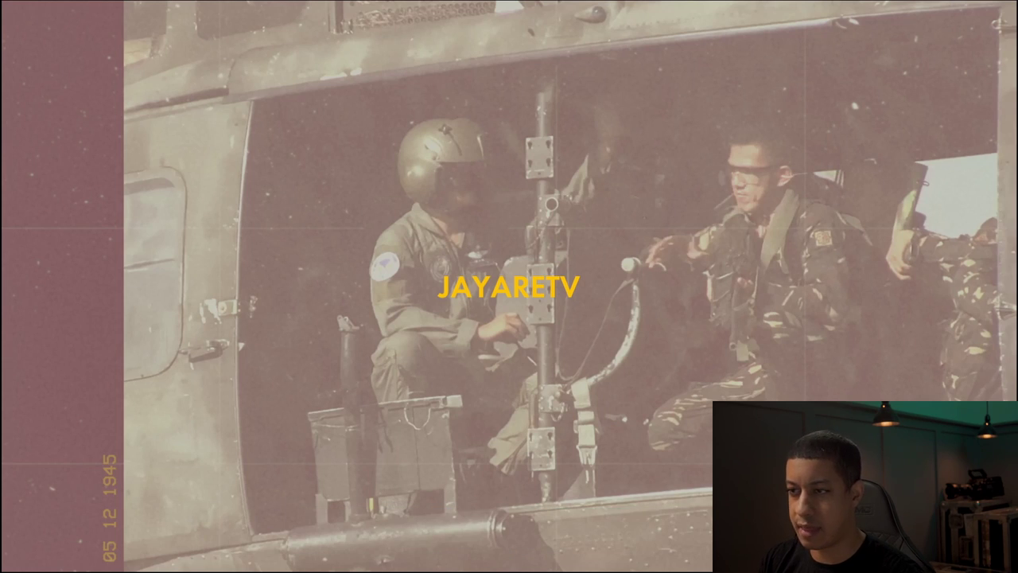
key("space")
key("space")
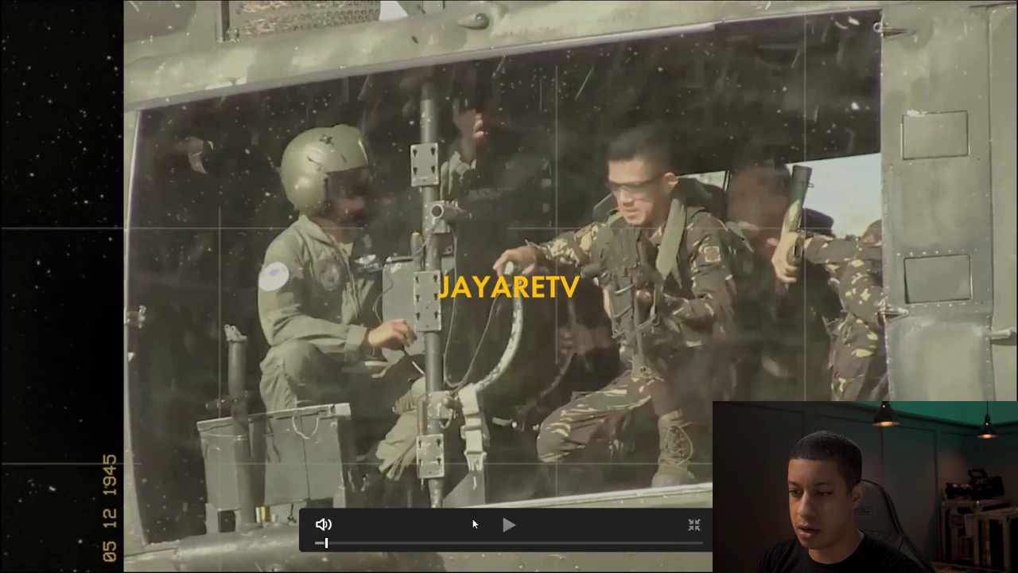
left_click(320, 543)
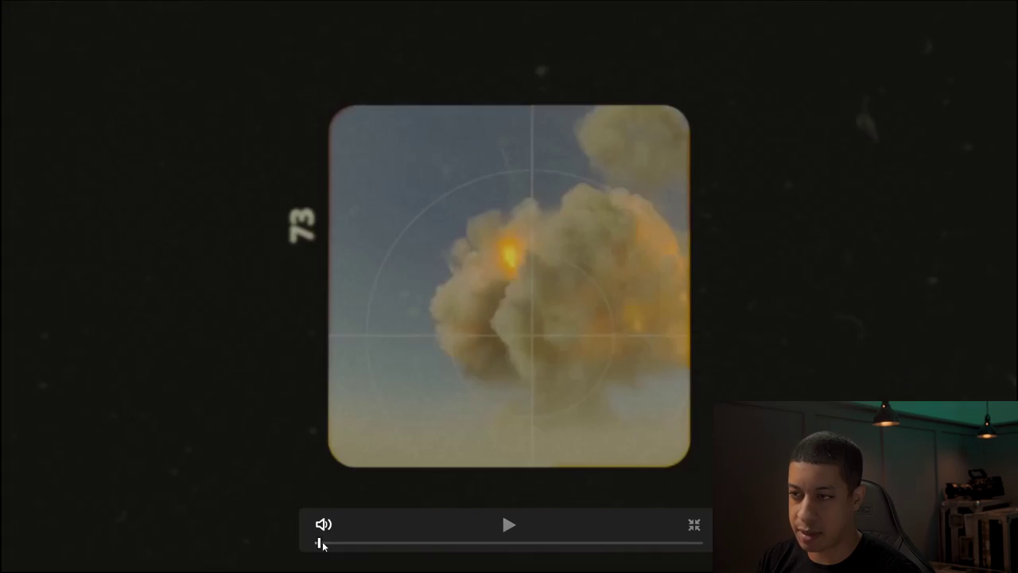
key("space")
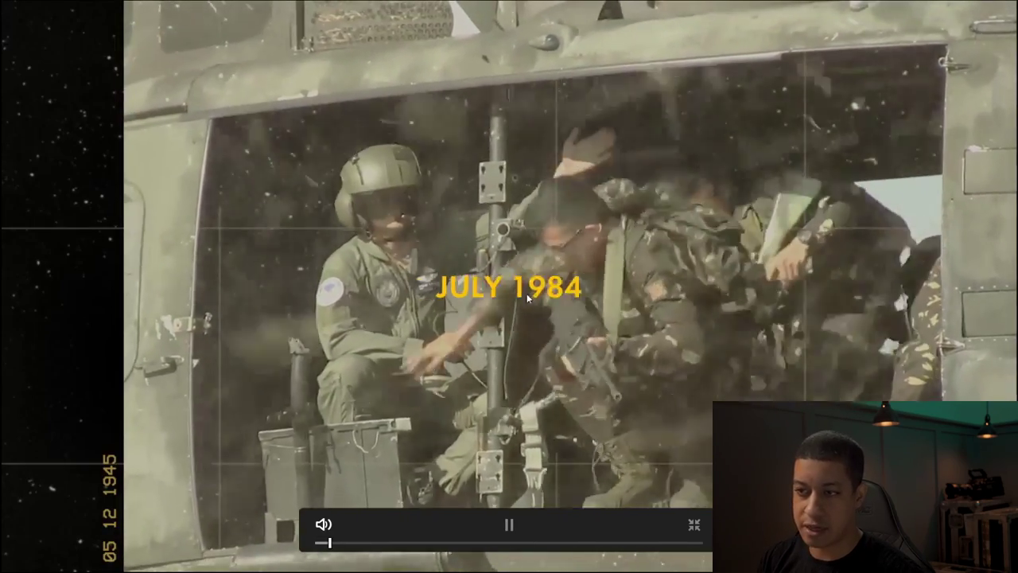
key("space")
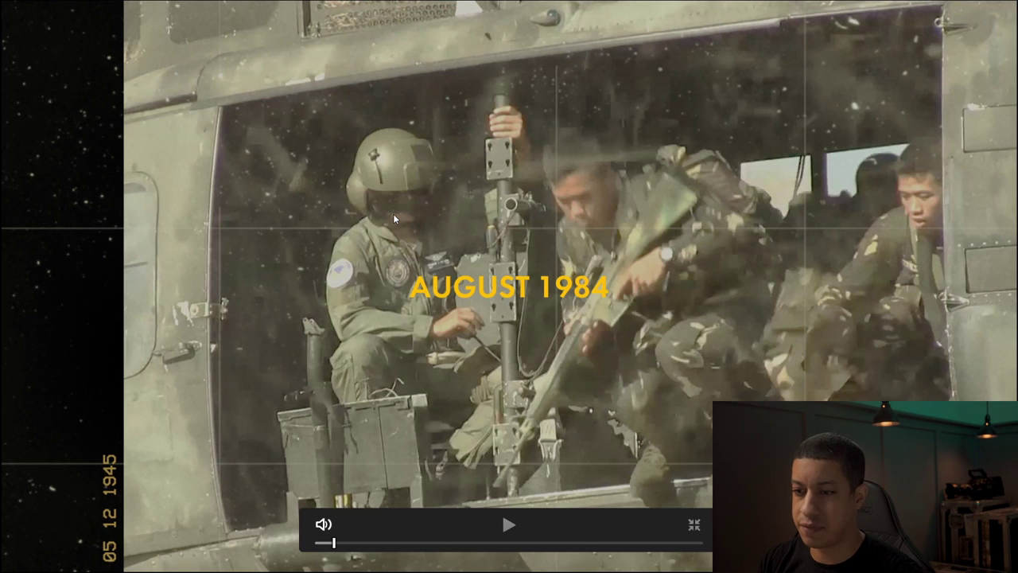
- Play on past AUGUST 1984, rewatch the opening up to the JAYARETV title, and leave the full-screen view
left_click(572, 394)
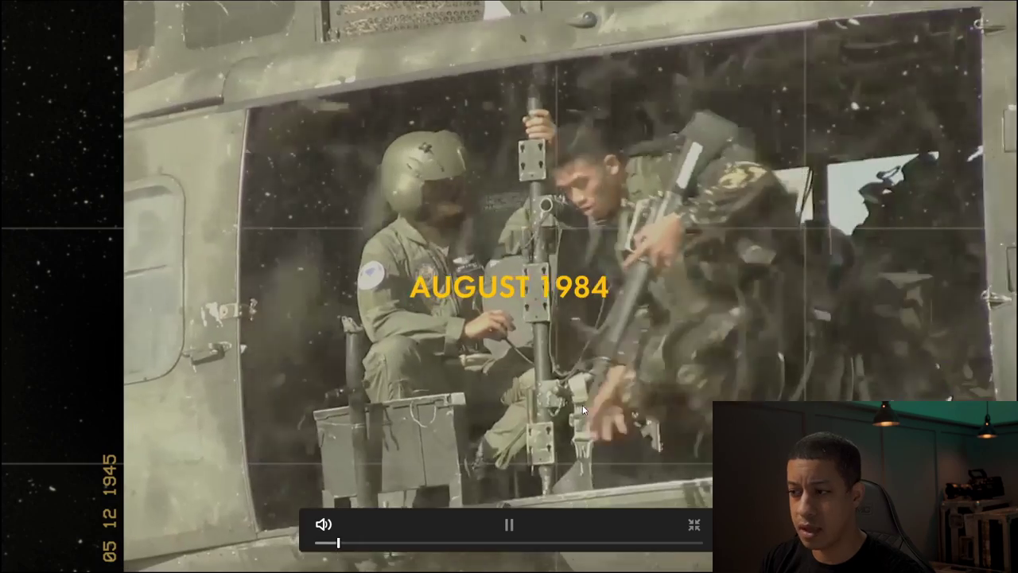
left_click(633, 349)
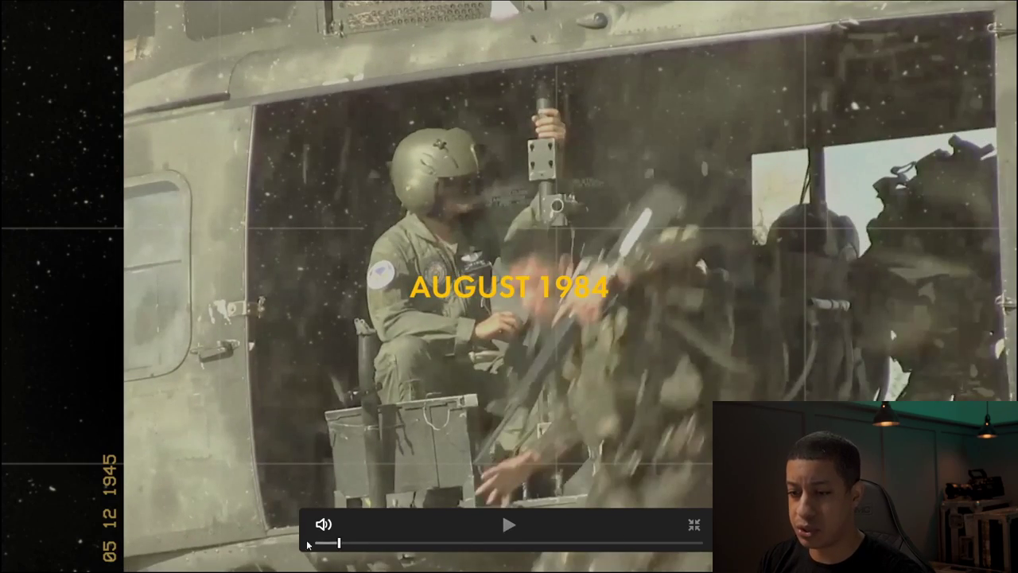
left_click_drag(339, 544, 315, 543)
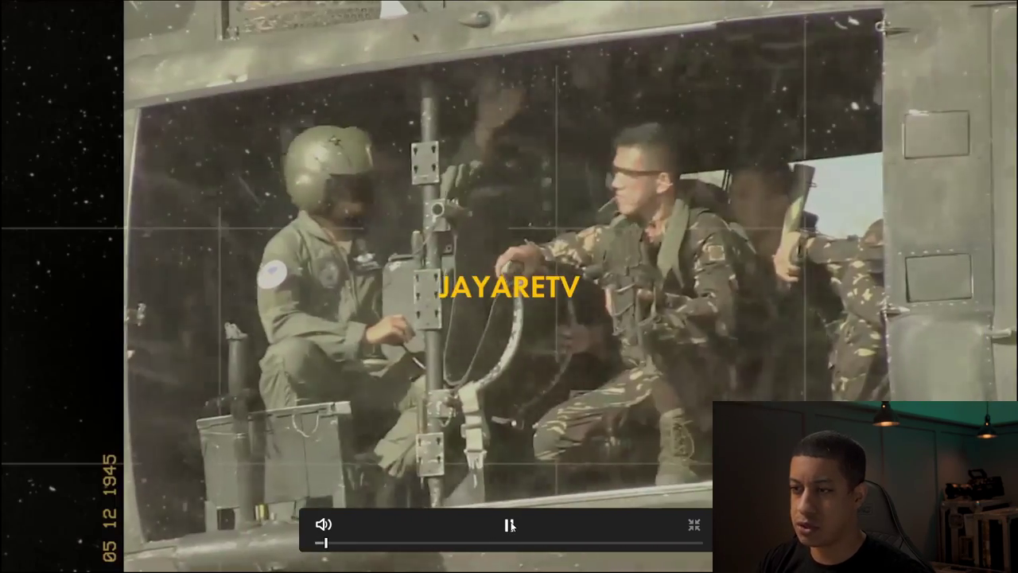
left_click(510, 526)
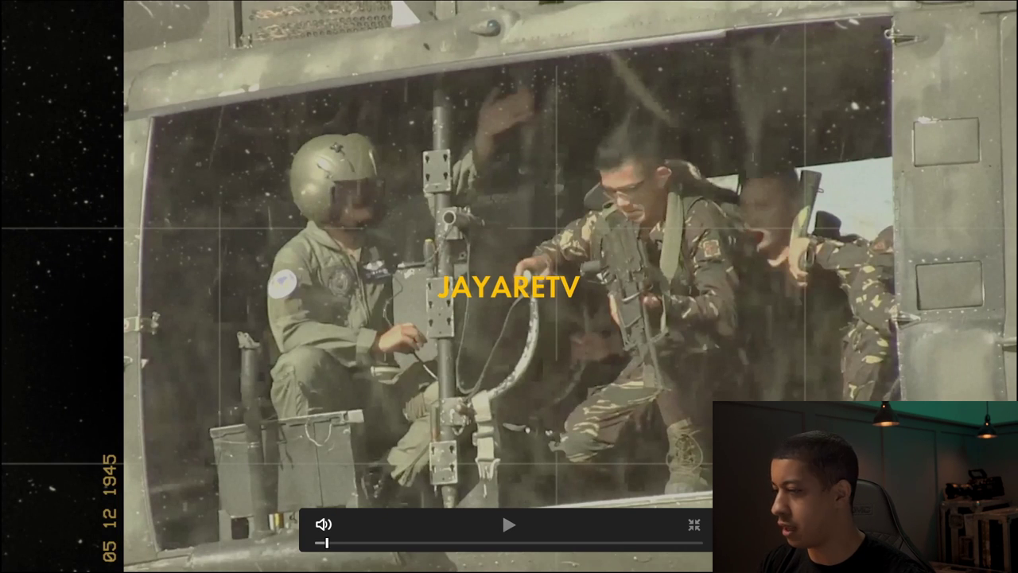
left_click(694, 525)
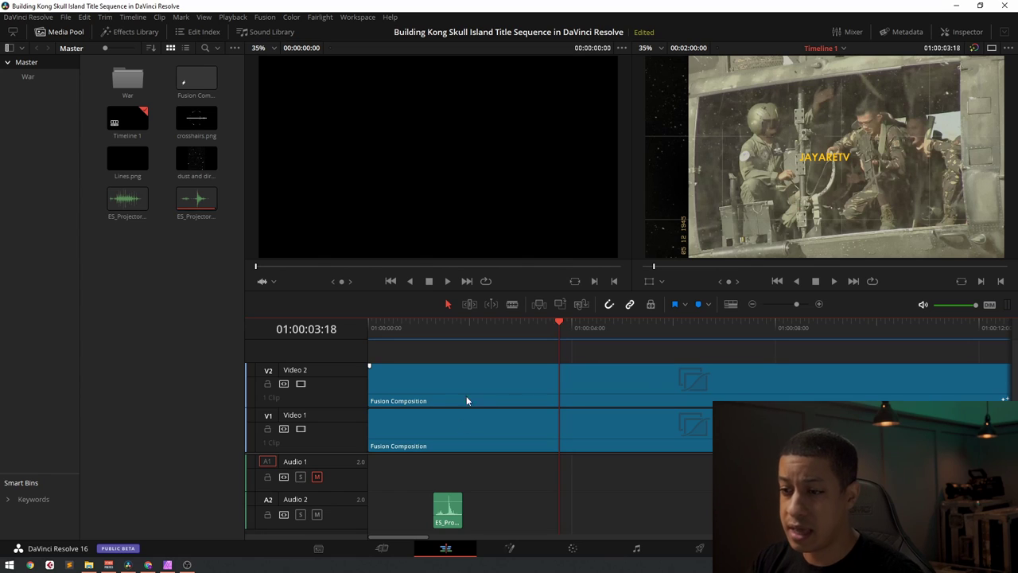
- Scrub Timeline 1 between 01:00:00:19 and 01:00:01:21 to examine the transition from the explosion to the helicopter shot
left_click_drag(560, 329, 408, 329)
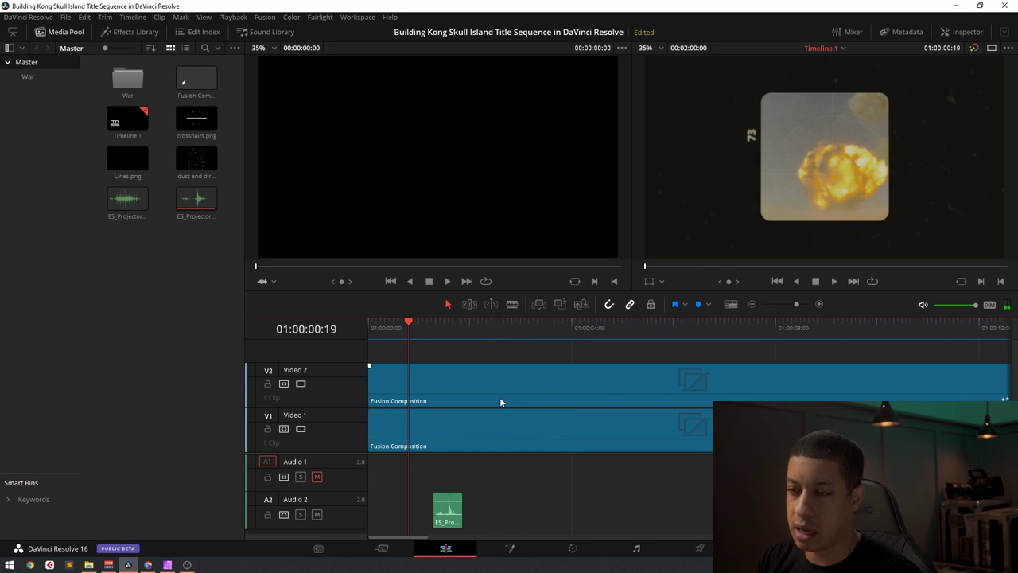
left_click_drag(409, 323, 456, 324)
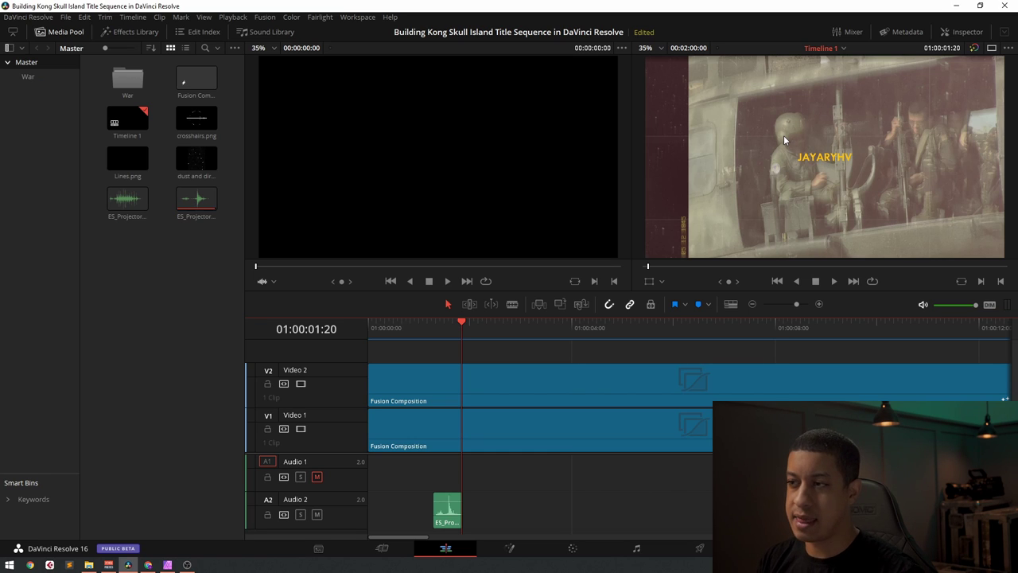
left_click_drag(468, 328, 471, 326)
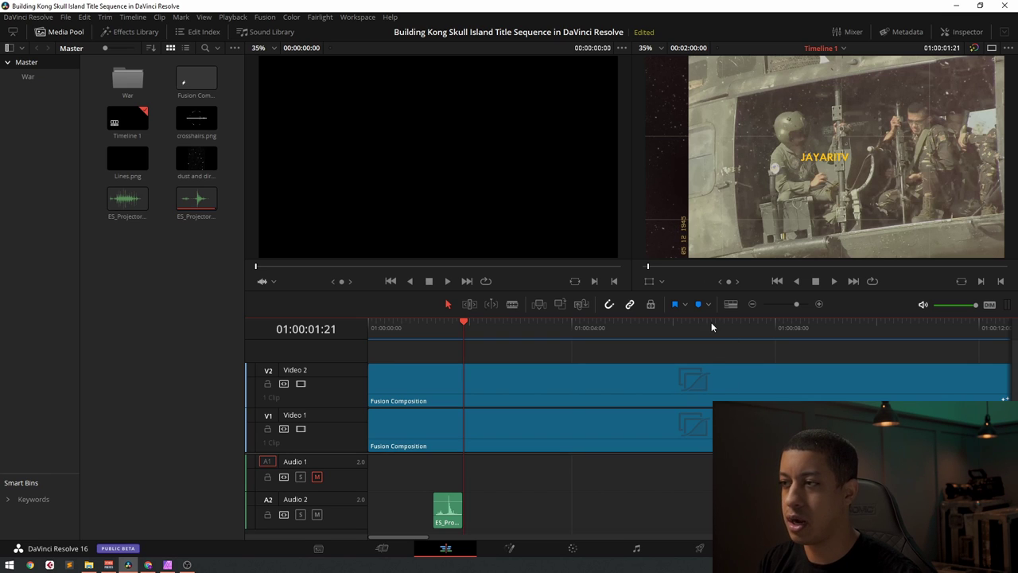
- Open the Video 1 Fusion Composition in Fusion and hide the clips strip to enlarge the node area
left_click(554, 384)
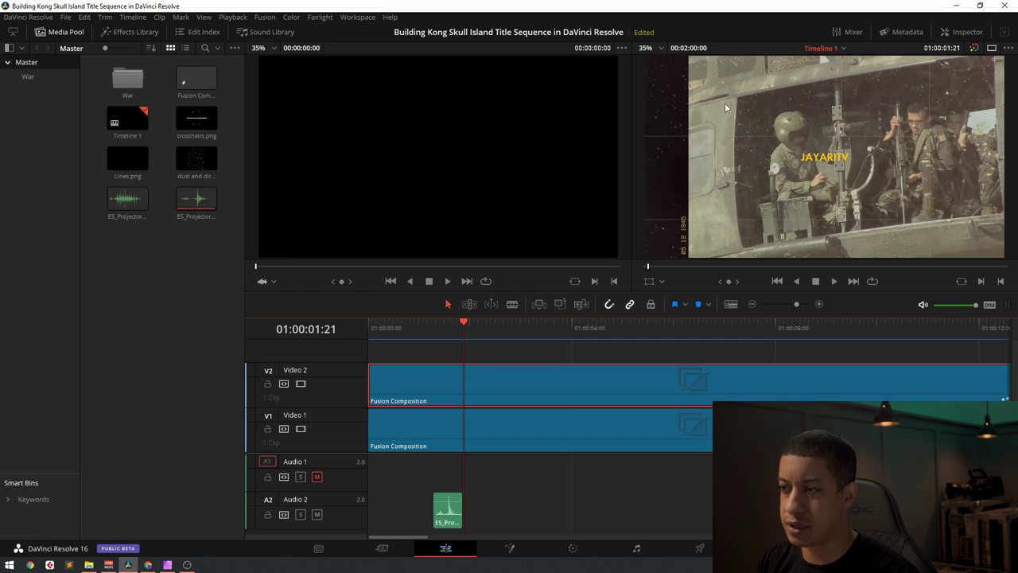
left_click(492, 426)
left_click(509, 548)
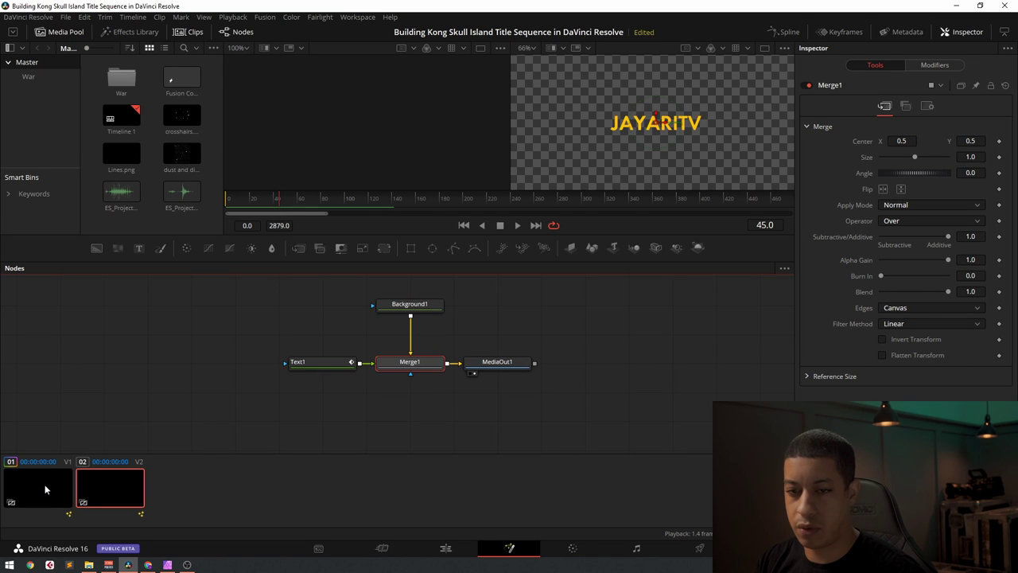
left_click(56, 489)
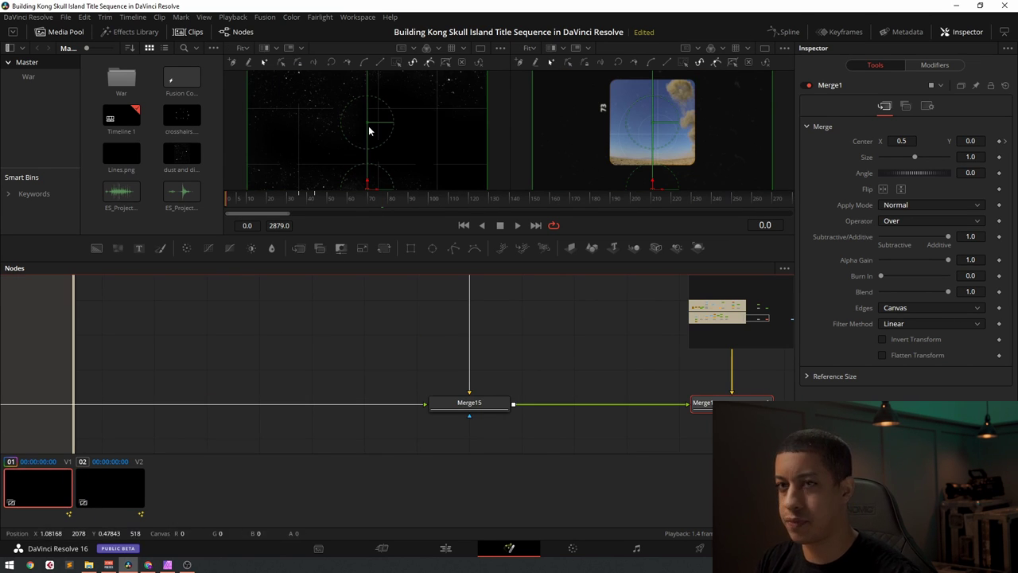
left_click(189, 32)
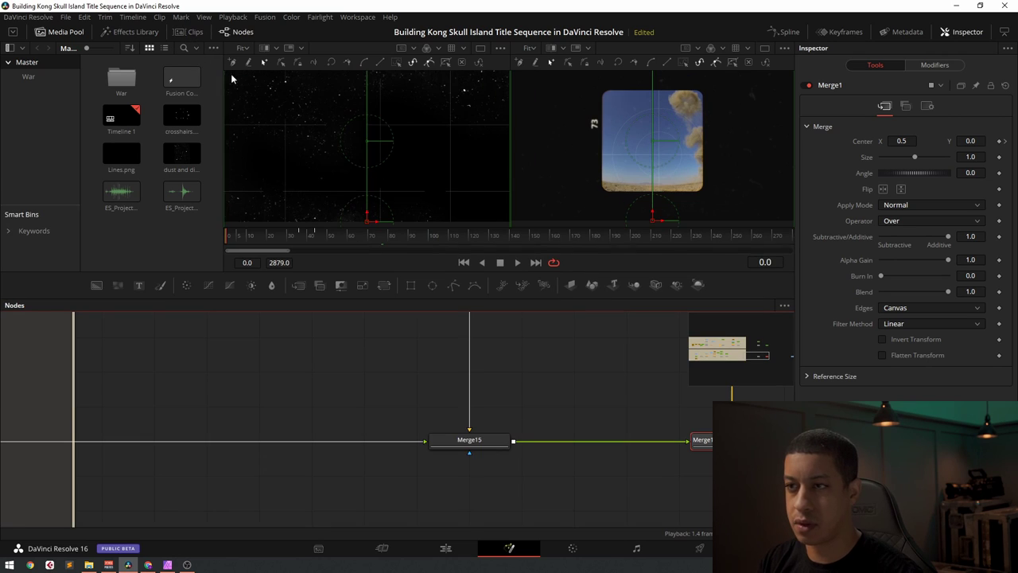
left_click(352, 378)
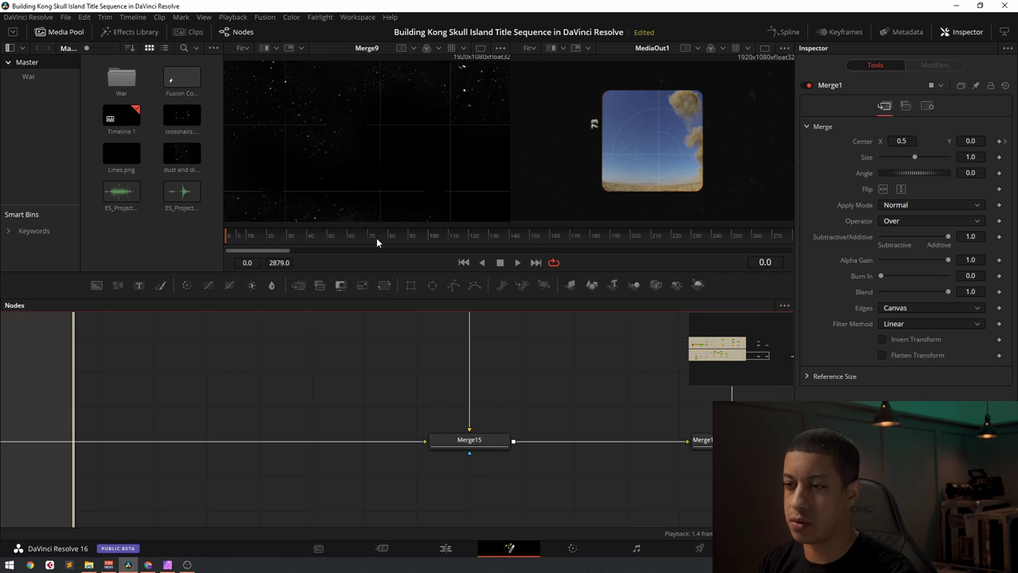
- Examine the composition's node graph, from the overall layout of both underlay groups to the individual nodes inside Underlay1
scroll(345, 377, "down", 3)
scroll(345, 376, "down", 3)
left_click_drag(326, 354, 436, 391)
scroll(436, 387, "up", 5)
scroll(428, 371, "down", 4)
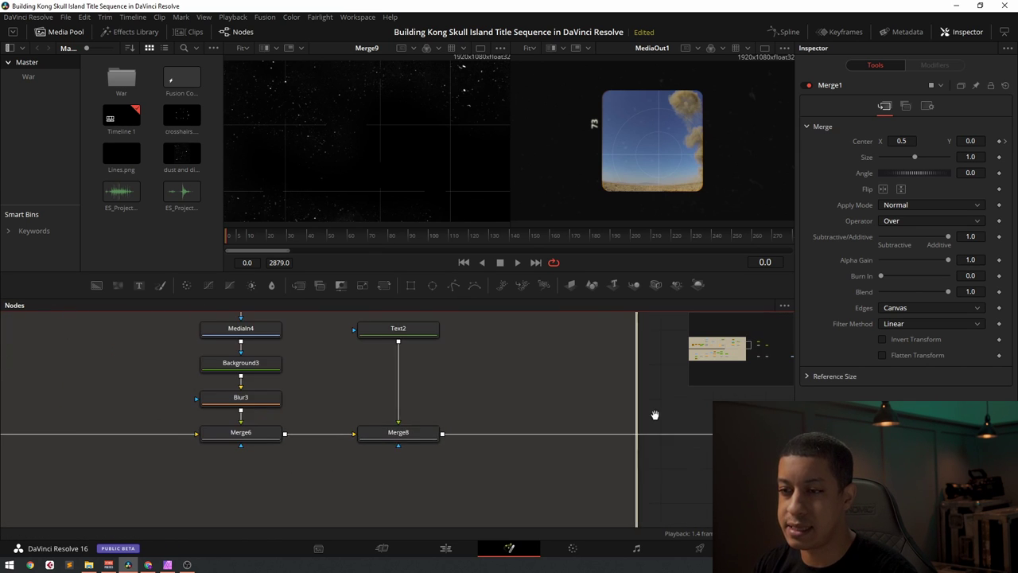
scroll(486, 409, "down", 2)
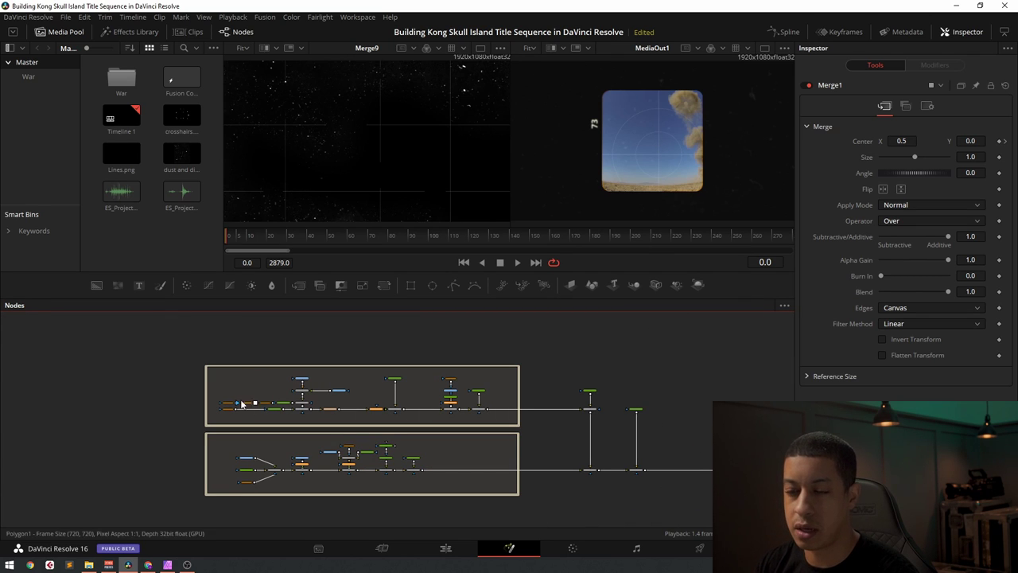
scroll(326, 366, "up", 5)
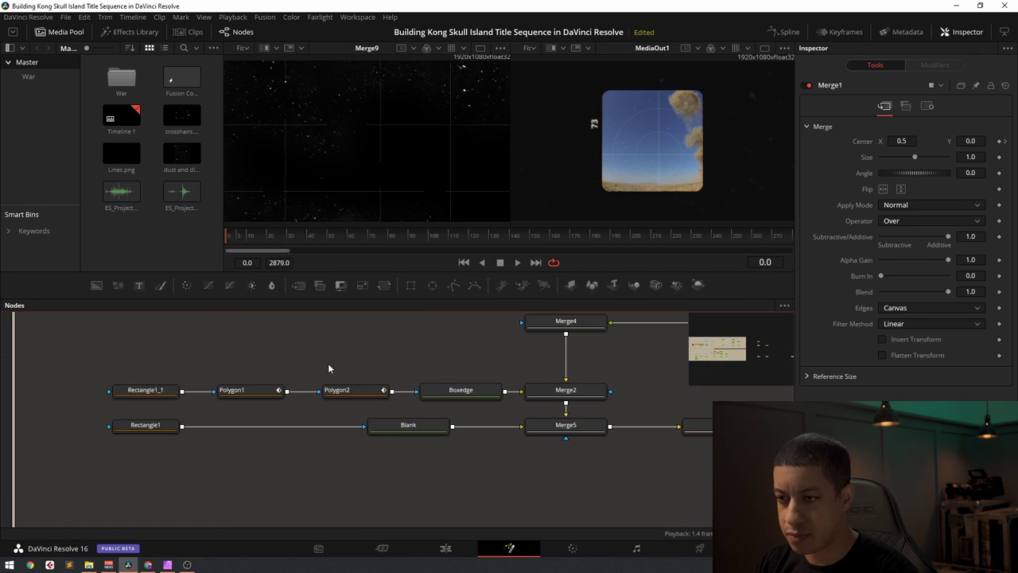
scroll(340, 359, "up", 3)
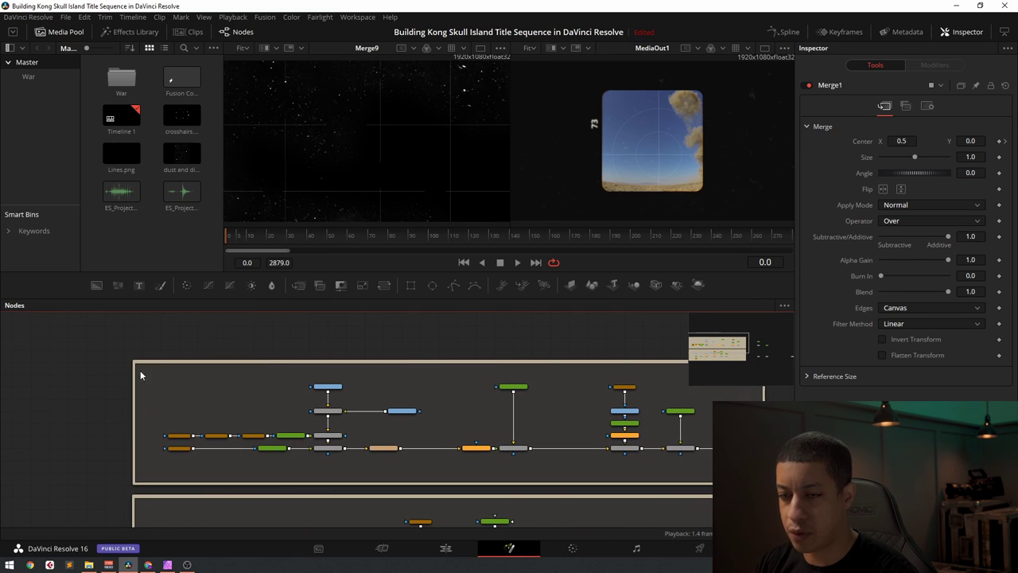
scroll(395, 358, "up", 5)
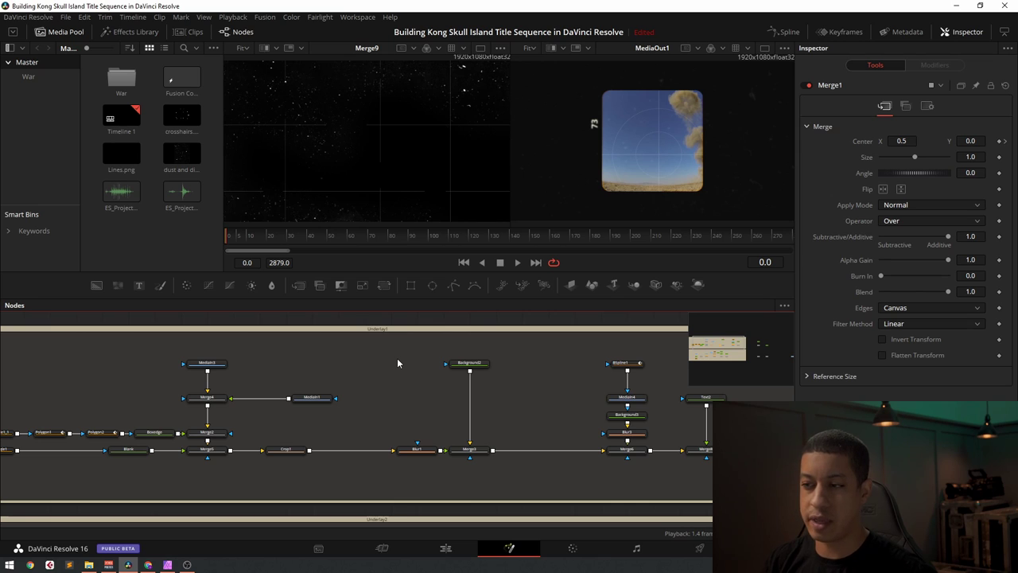
scroll(386, 351, "down", 5)
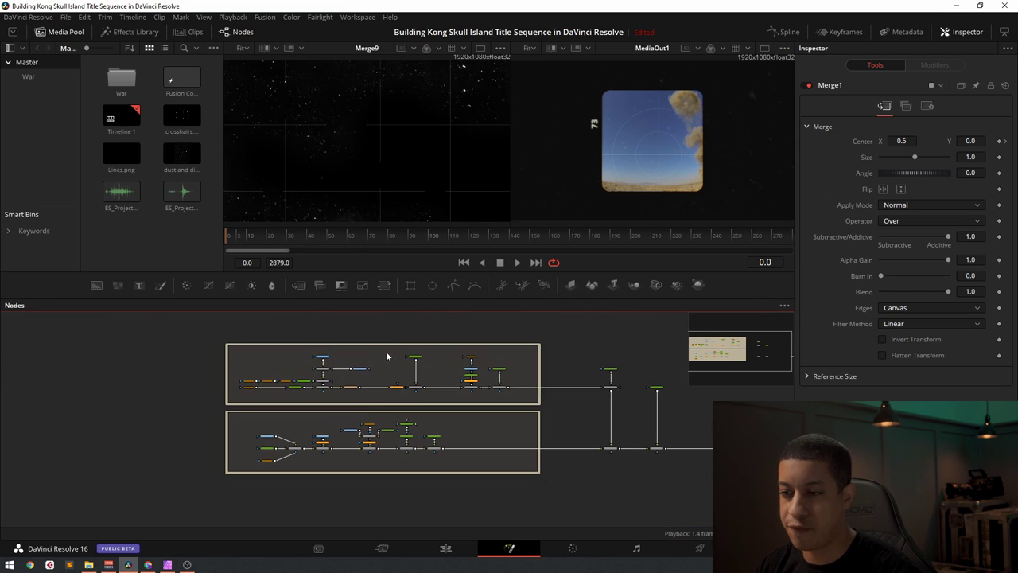
- Select the Underlay1 group to inspect which nodes it contains, and clear the selection
mouse_move(390, 342)
left_mouse_down()
mouse_move(409, 334)
mouse_move(384, 336)
mouse_move(394, 343)
left_mouse_up()
key("ctrl+a")
scroll(406, 358, "up", 4)
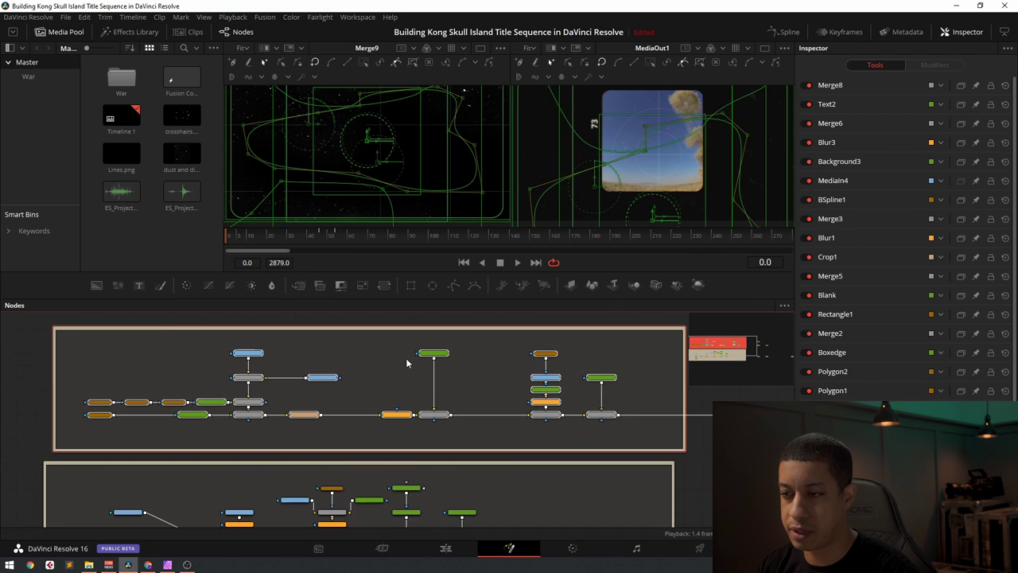
scroll(398, 373, "down", 2)
left_click(387, 387)
scroll(459, 389, "up", 6)
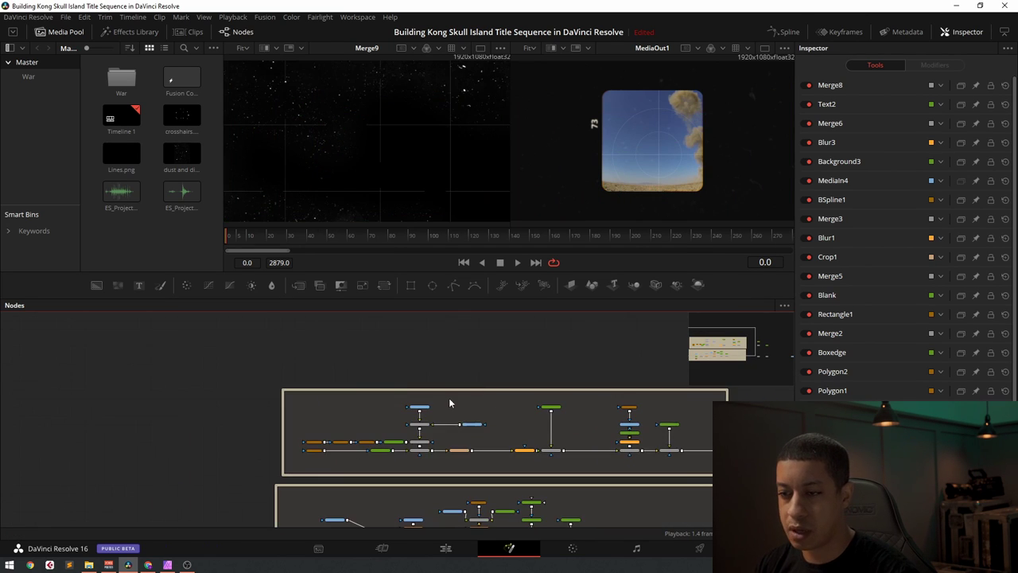
- Show MediaIn3 in an enlarged single viewer and select its node to inspect the trimmed explosion clip's settings
left_click_drag(377, 366, 403, 400)
key("1")
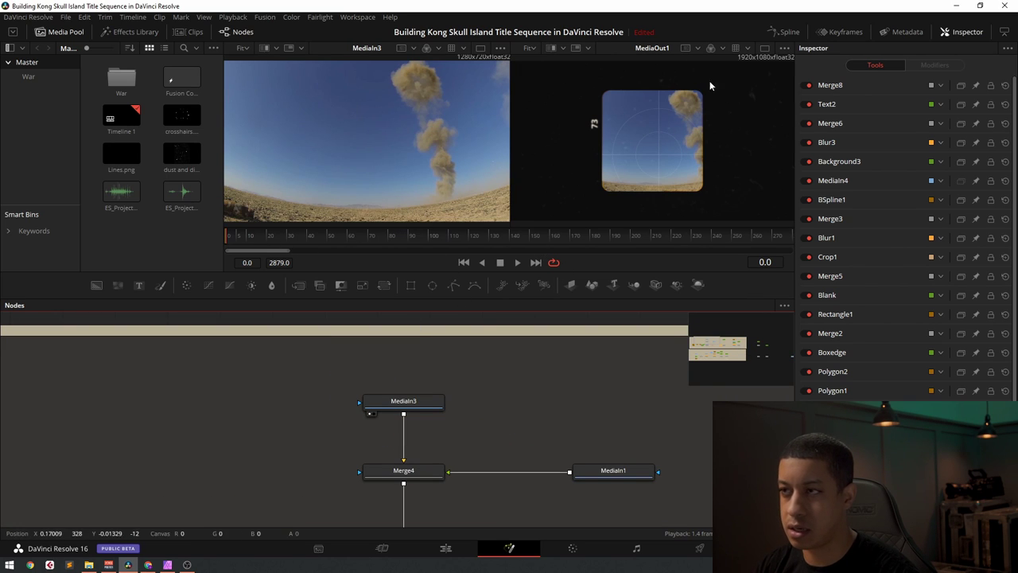
key("ctrl+backslash")
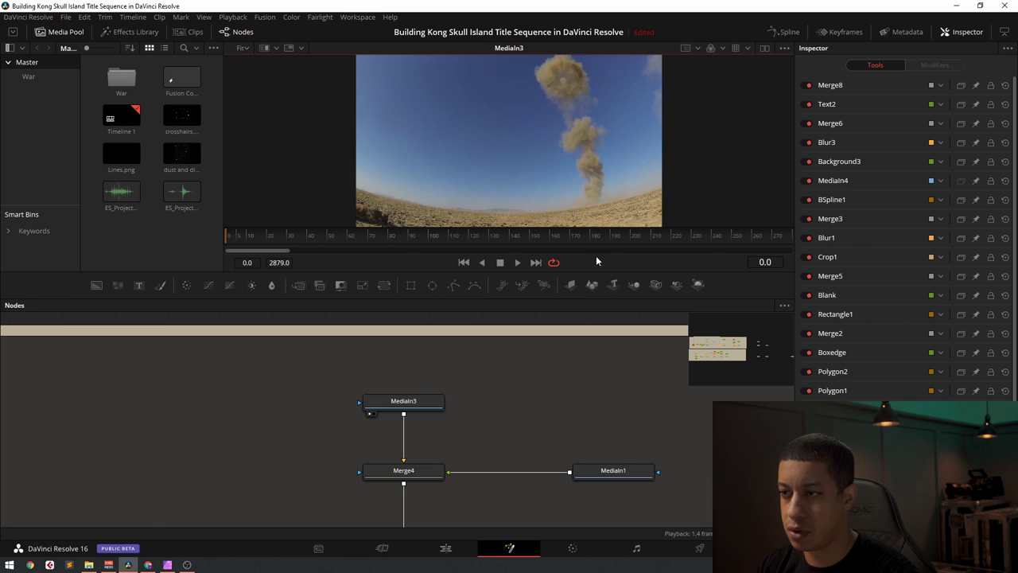
left_click_drag(596, 272, 598, 315)
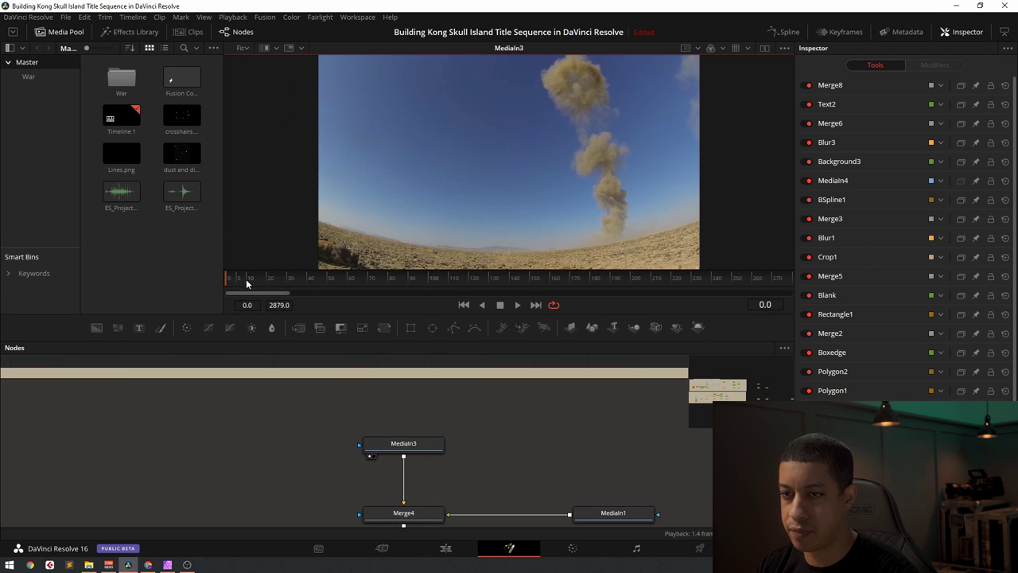
left_click_drag(416, 442, 391, 443)
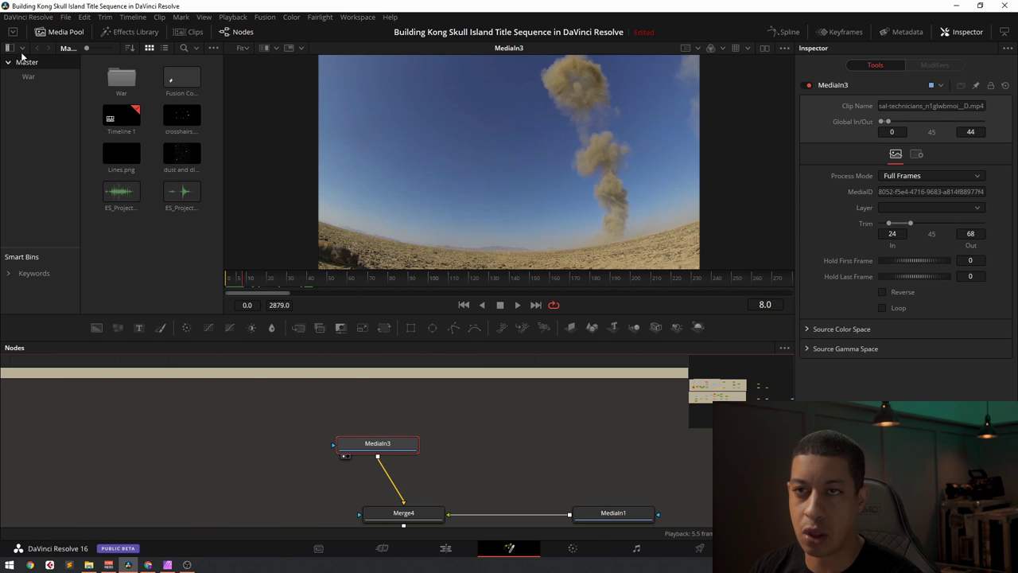
- Add the untrimmed explosion clip from the War bin as a media node above Underlay1 and show it in the viewer
double_click(121, 80)
left_click_drag(307, 455, 330, 343)
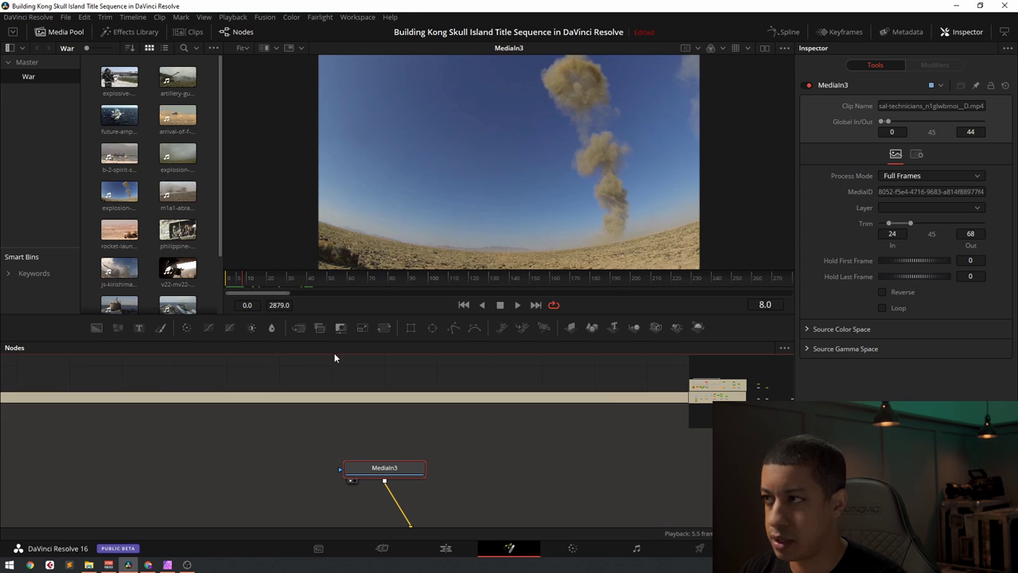
left_click_drag(119, 191, 279, 381)
key("1")
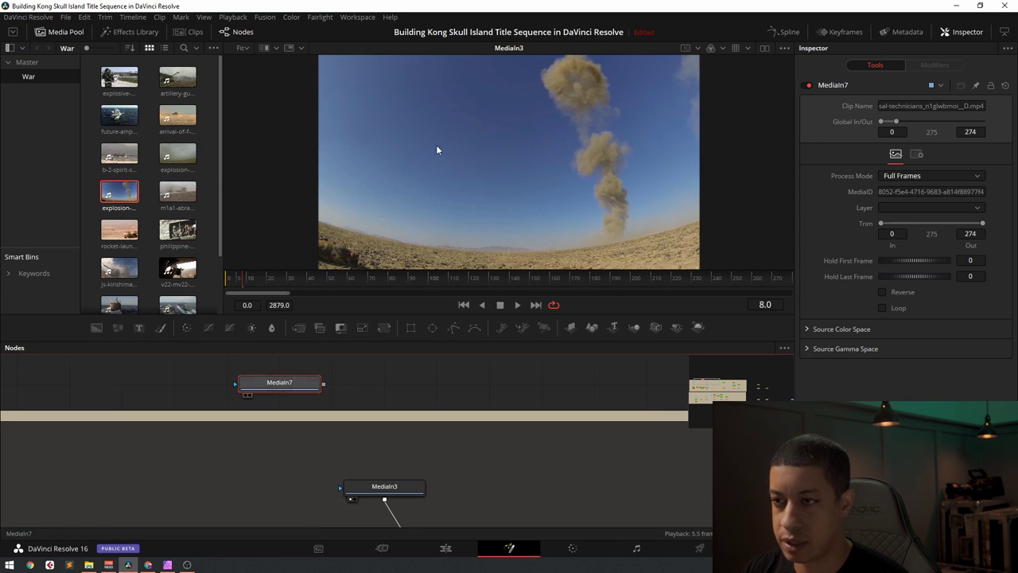
- Play the untrimmed explosion clip, replay it from the beginning, and stop on the fireball at frame 47
left_click(517, 305)
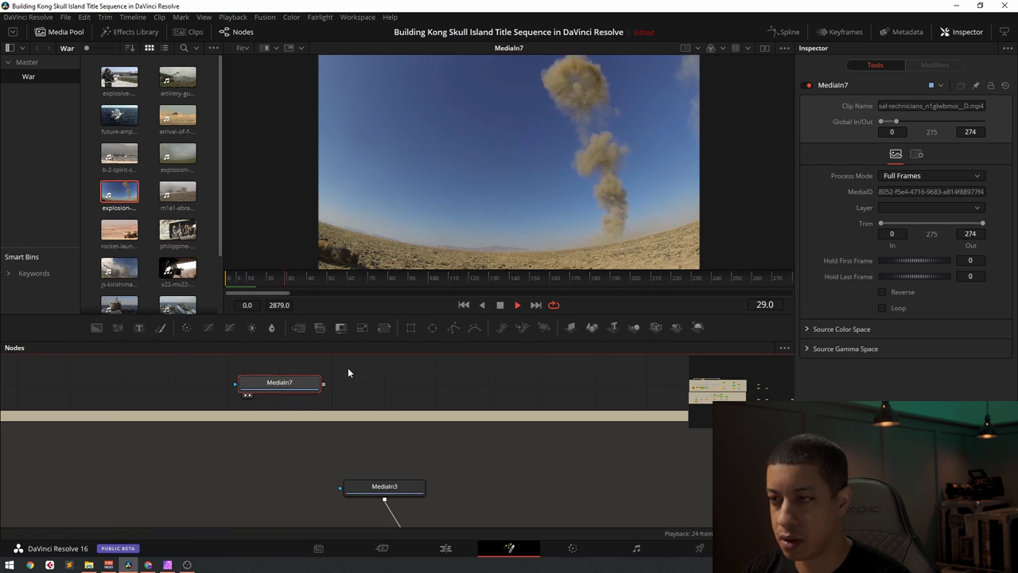
key("space")
left_click_drag(314, 280, 216, 281)
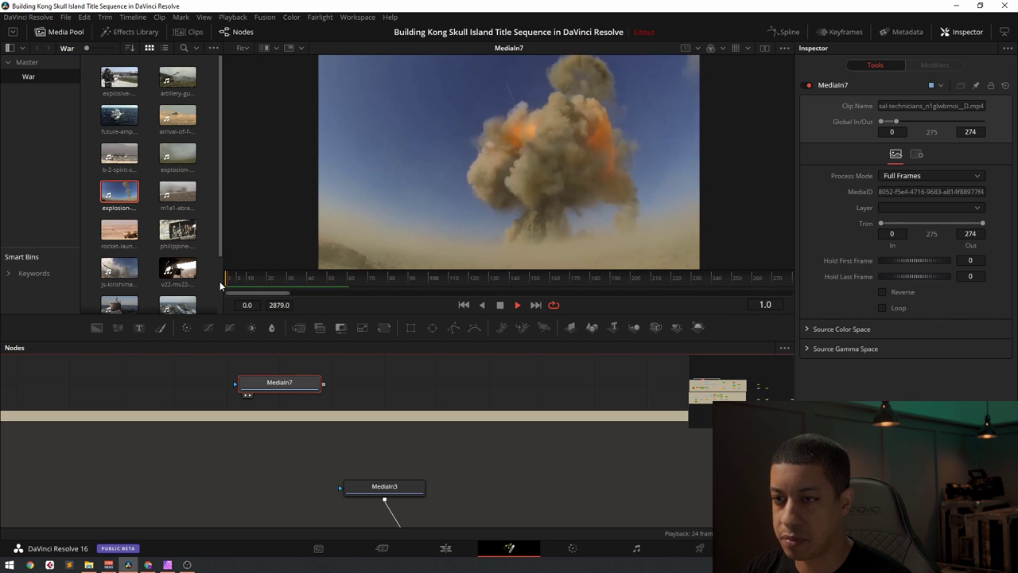
key("space")
key("space")
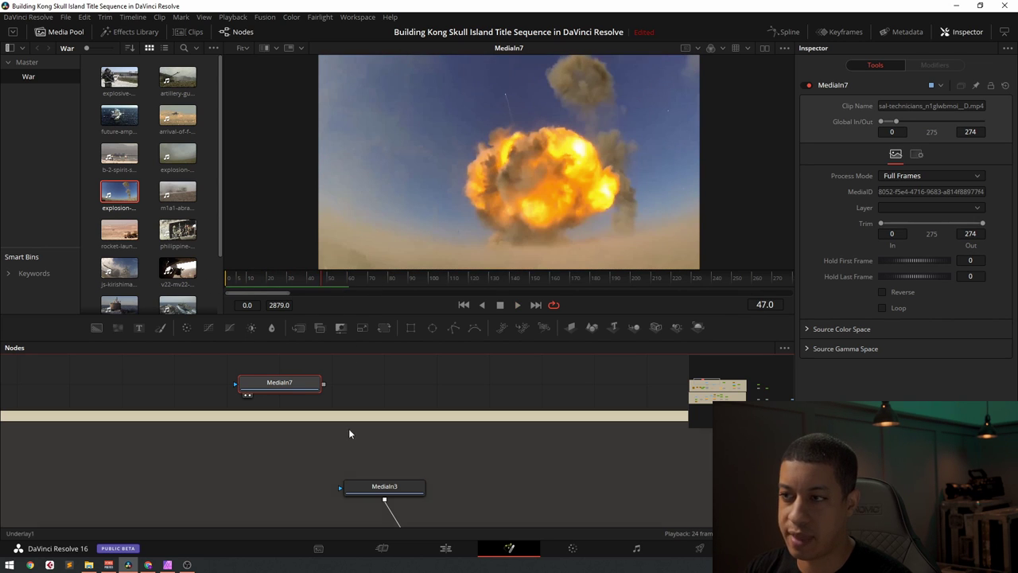
- Delete the untrimmed explosion clip's media node above Underlay1 and select MediaIn3 inside the group
key("Delete")
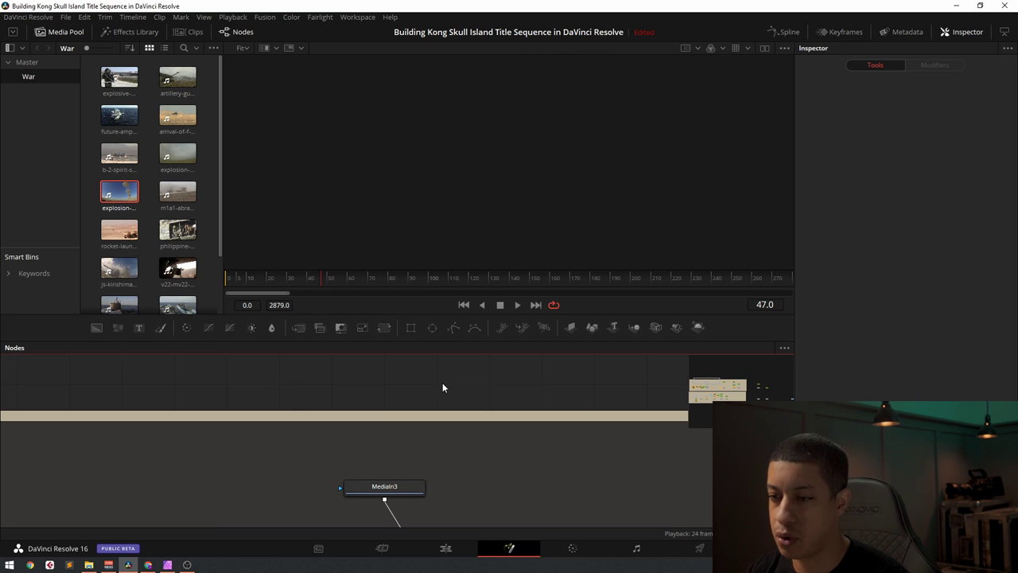
scroll(439, 384, "down", 3)
left_click_drag(309, 437, 362, 438)
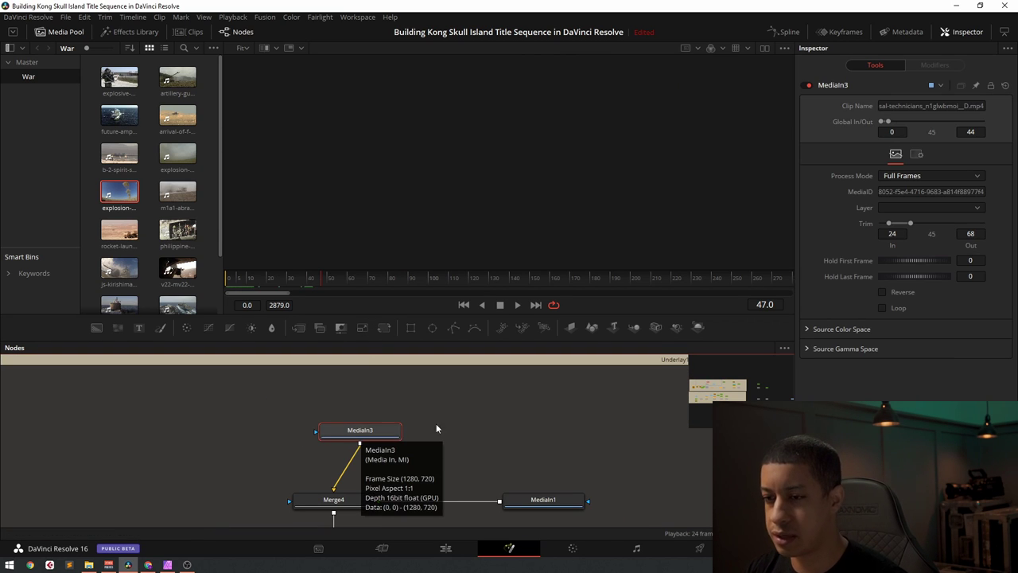
- Display the Keyframes editor beside the node graph, widen it, and return the playhead to frame 0
left_click(841, 32)
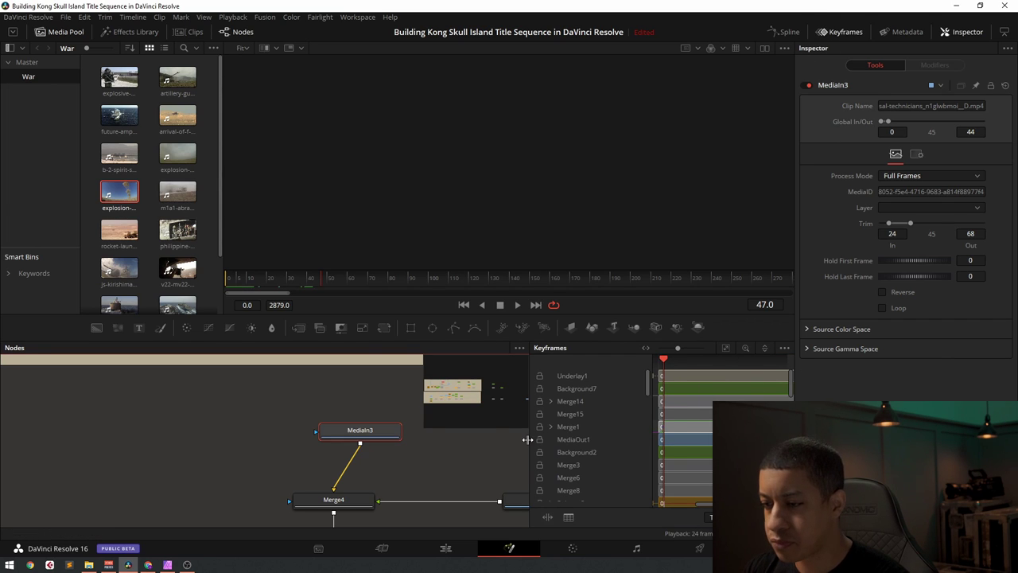
left_click_drag(527, 444, 478, 446)
left_click_drag(408, 460, 330, 448)
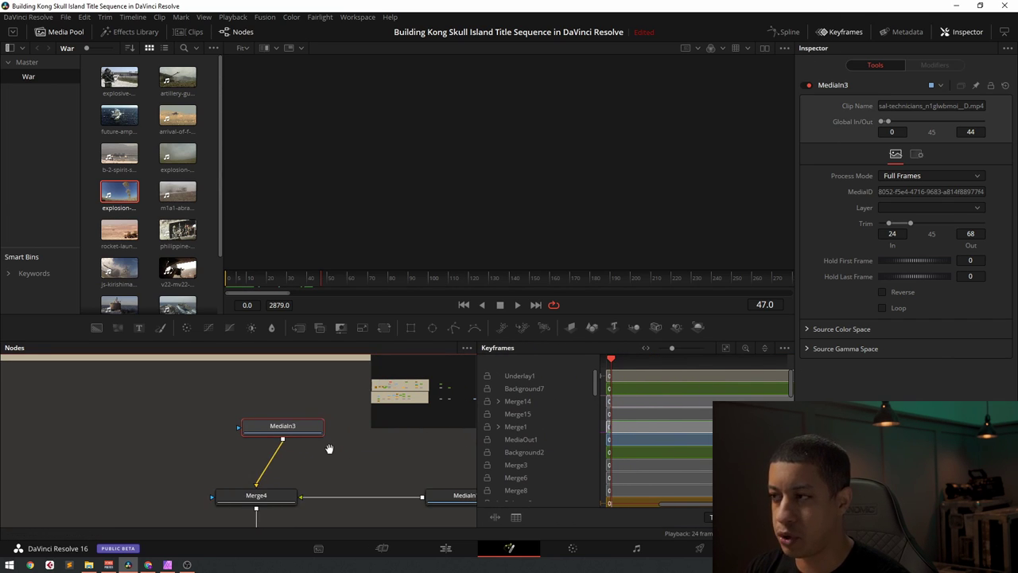
left_click_drag(382, 272, 233, 289)
- Limit the Keyframes editor to the selected tool and enlarge its timeline around MediaIn3's clip
left_click(784, 347)
left_click(784, 347)
left_click(784, 347)
left_click(782, 395)
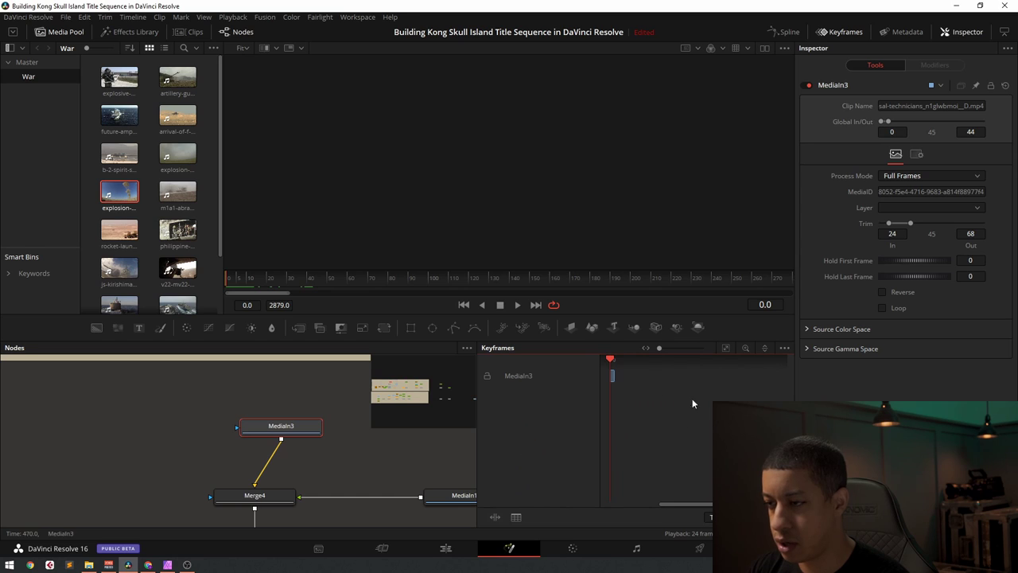
scroll(700, 376, "up", 5)
scroll(741, 413, "down", 1)
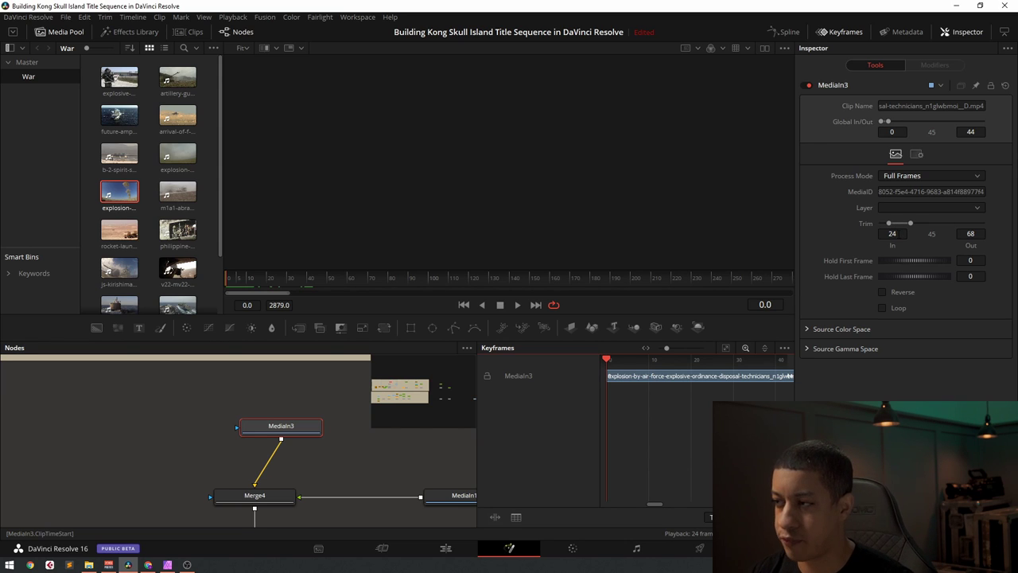
- View Merge4, compare it with the MediaIn1 crosshair graphic, and return to Merge4 with the whole frame visible
scroll(303, 432, "down", 3)
left_click(252, 447)
key("1")
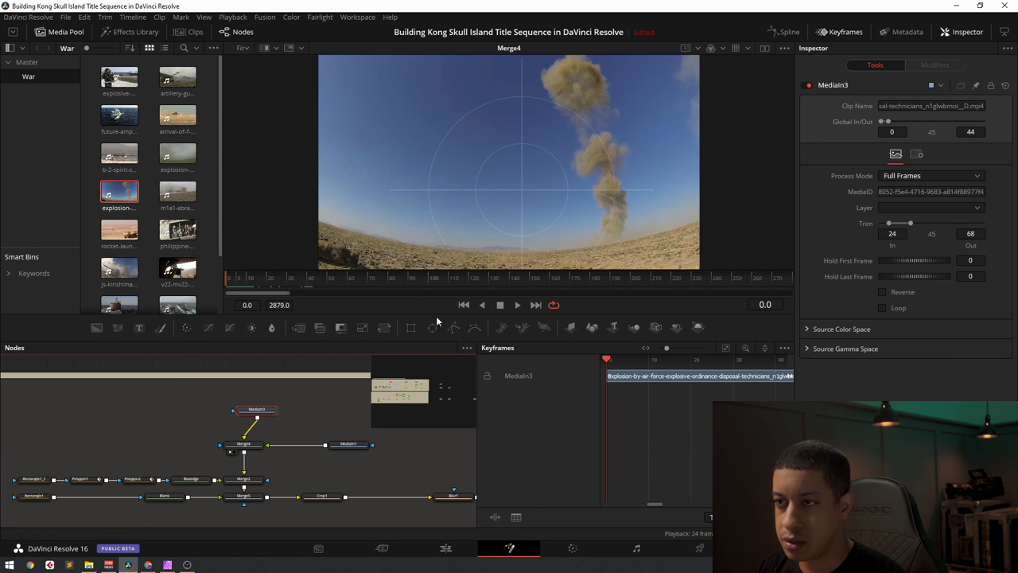
left_click(335, 450)
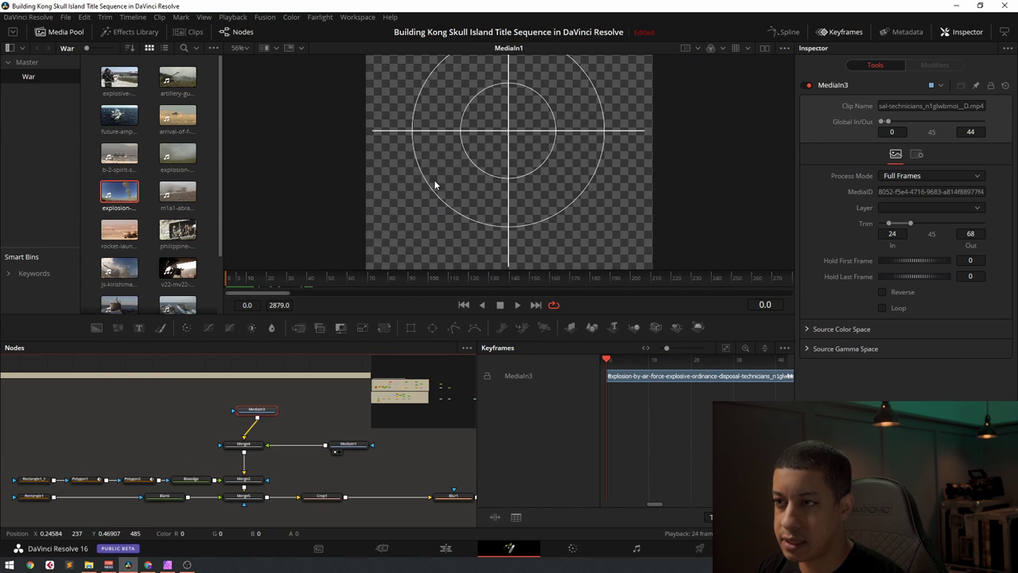
left_click(230, 451)
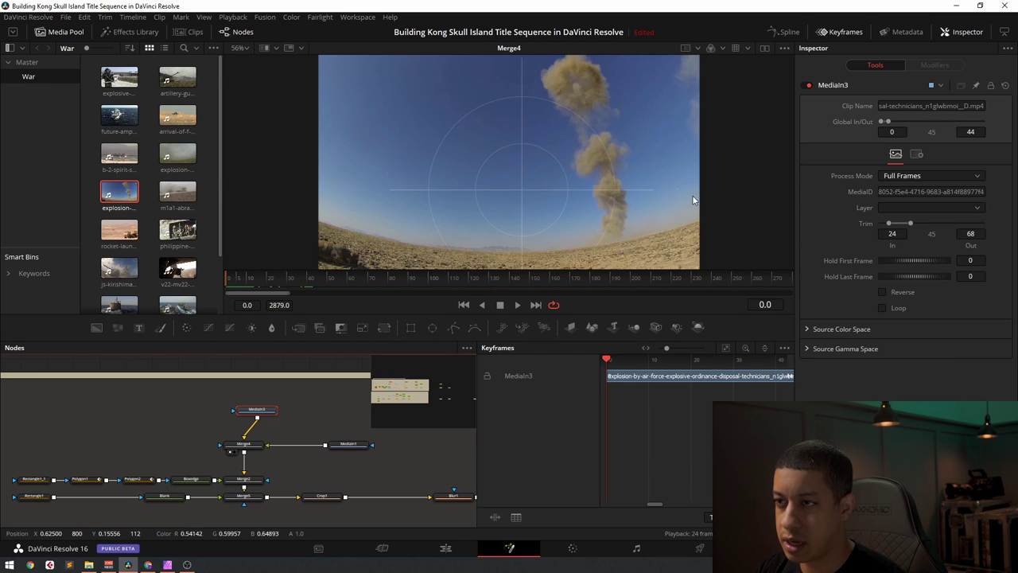
scroll(591, 209, "down", 3)
scroll(567, 188, "up", 2)
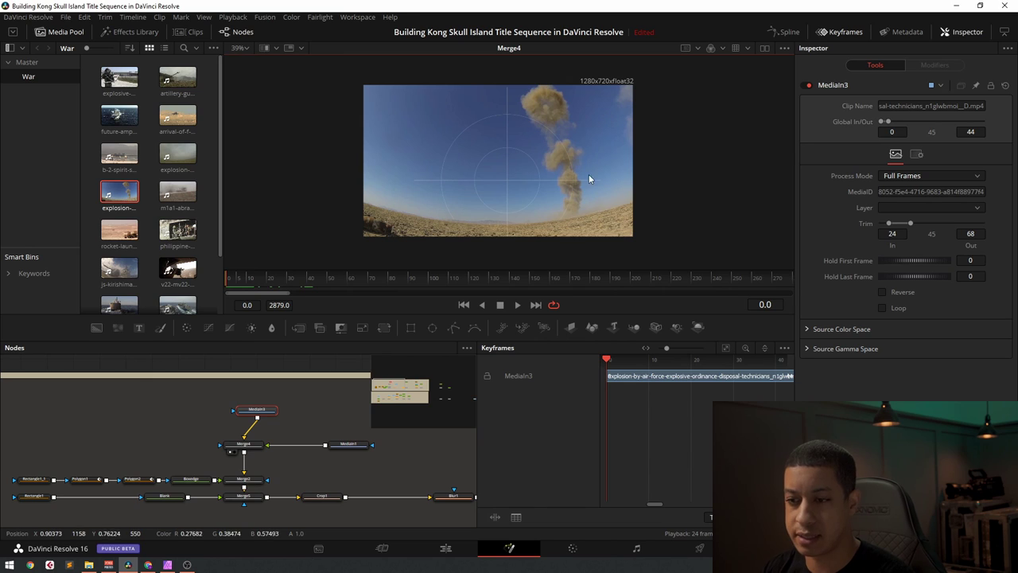
- Show the Boxedge background in the viewer and inspect its colour and image size settings
scroll(290, 468, "down", 2)
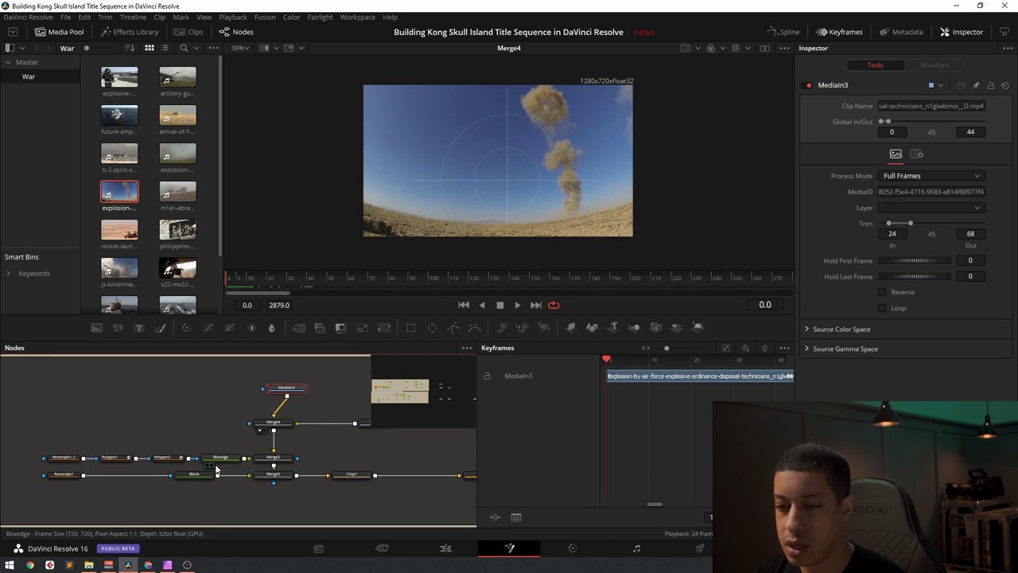
key("1")
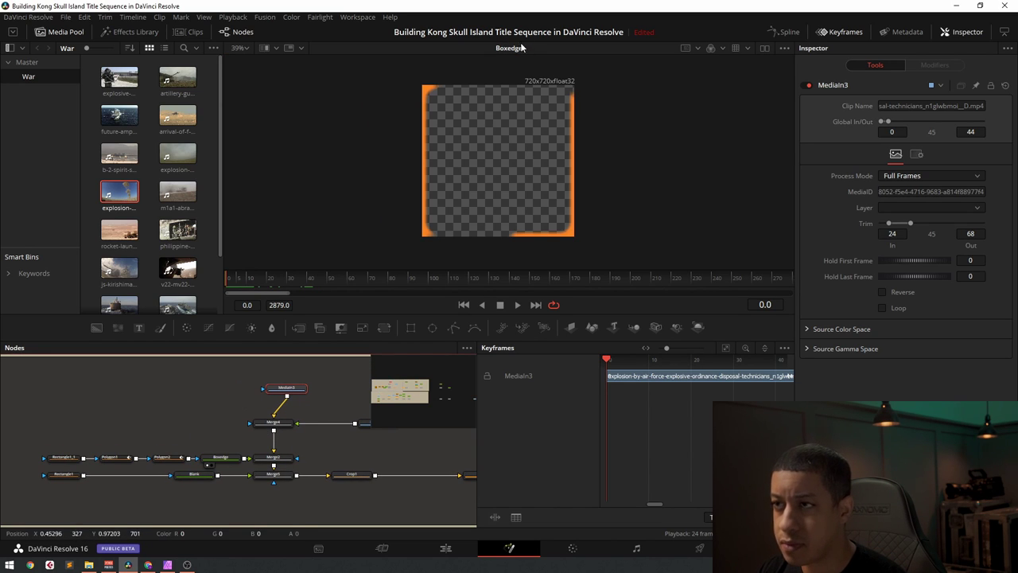
left_click(220, 458)
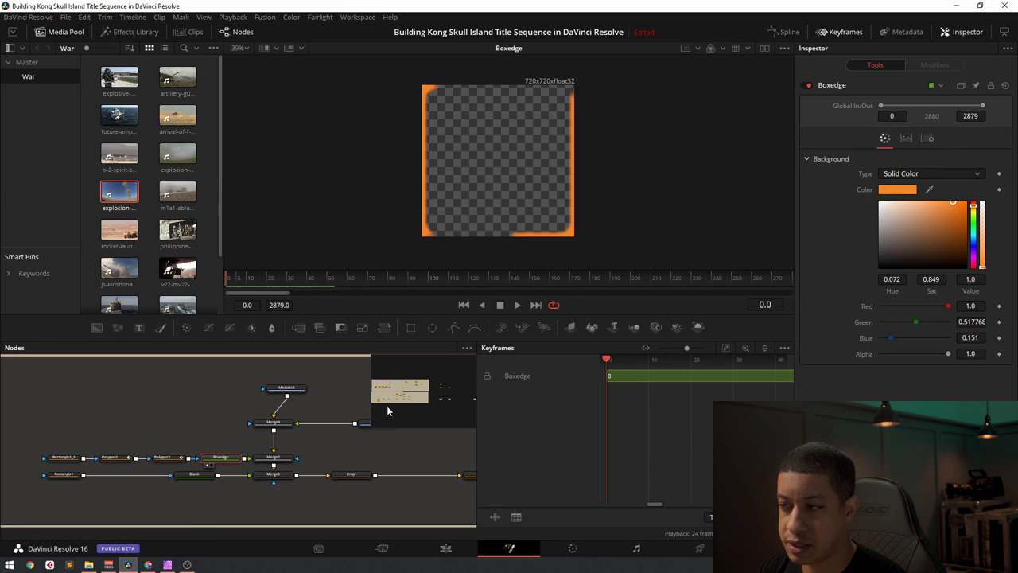
left_click(907, 139)
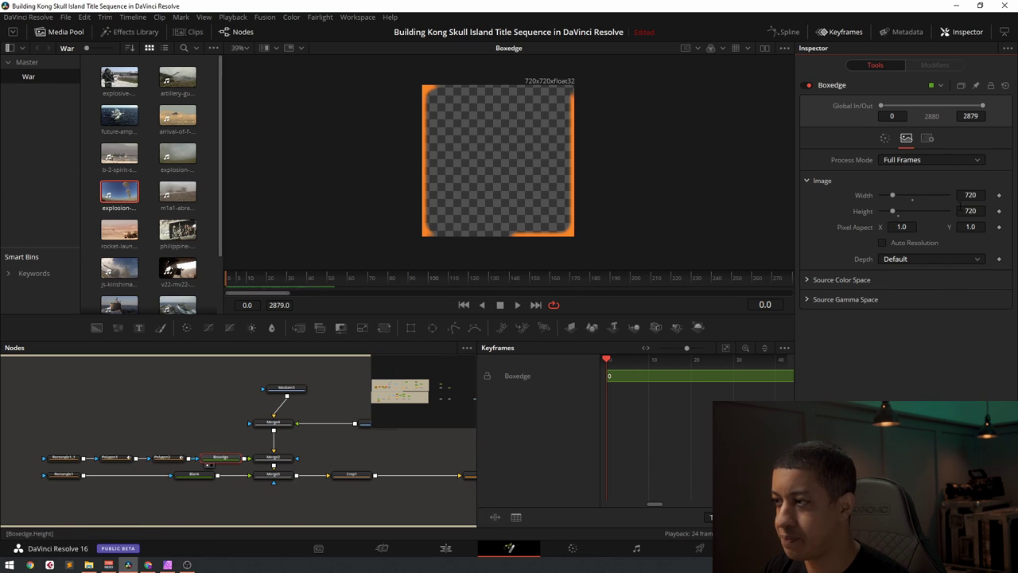
- Show the Rectangle1_1 mask in the viewer and select its node to inspect the soft edge, invert and corner radius settings
left_click_drag(184, 418, 363, 425)
left_click_drag(343, 153, 344, 155)
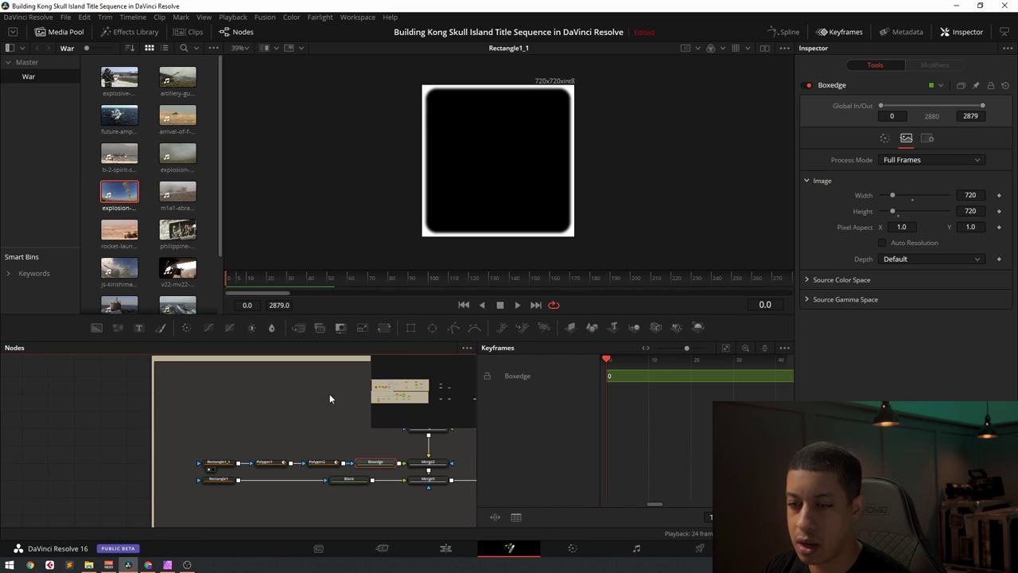
left_click_drag(330, 398, 241, 394)
left_click(187, 453)
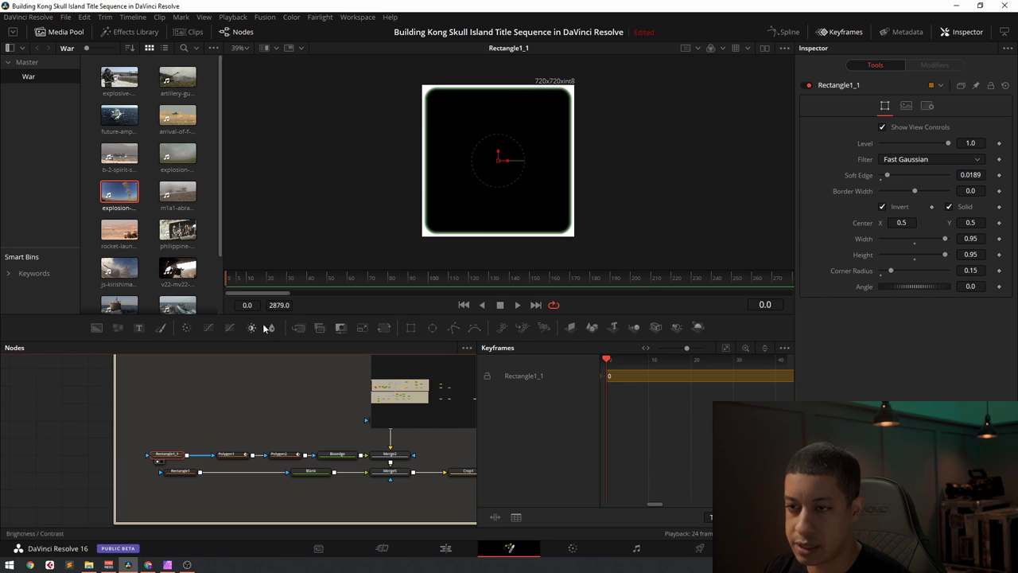
- Add a default rectangle mask node outside the Underlay1 group, delete it, and reselect Rectangle1_1
left_click_drag(61, 403, 61, 403)
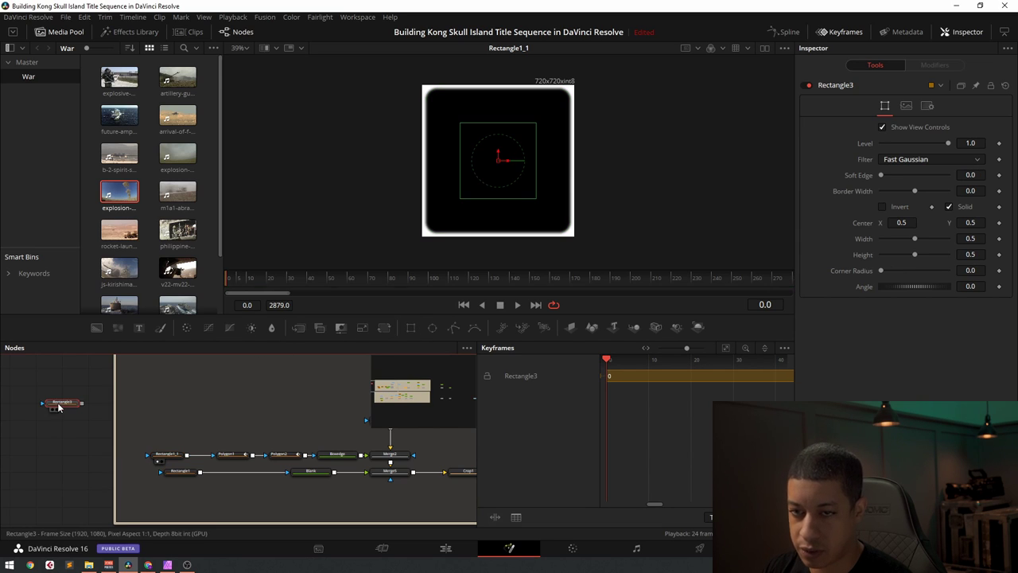
key("Delete")
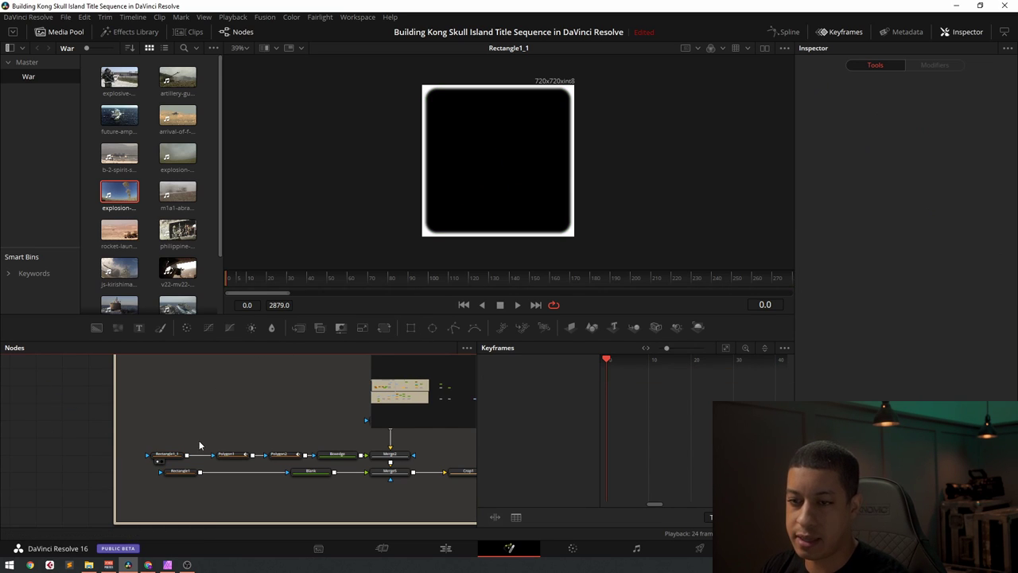
left_click(165, 454)
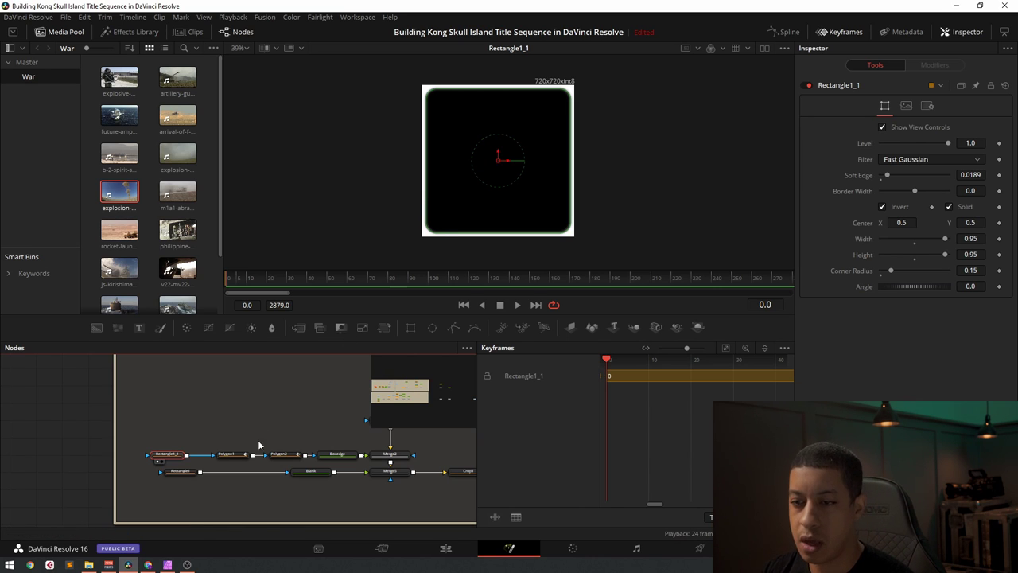
- View Polygon1 to inspect its subtracting shape and settings, comparing its mask with Rectangle1_1
left_click_drag(235, 456, 488, 96)
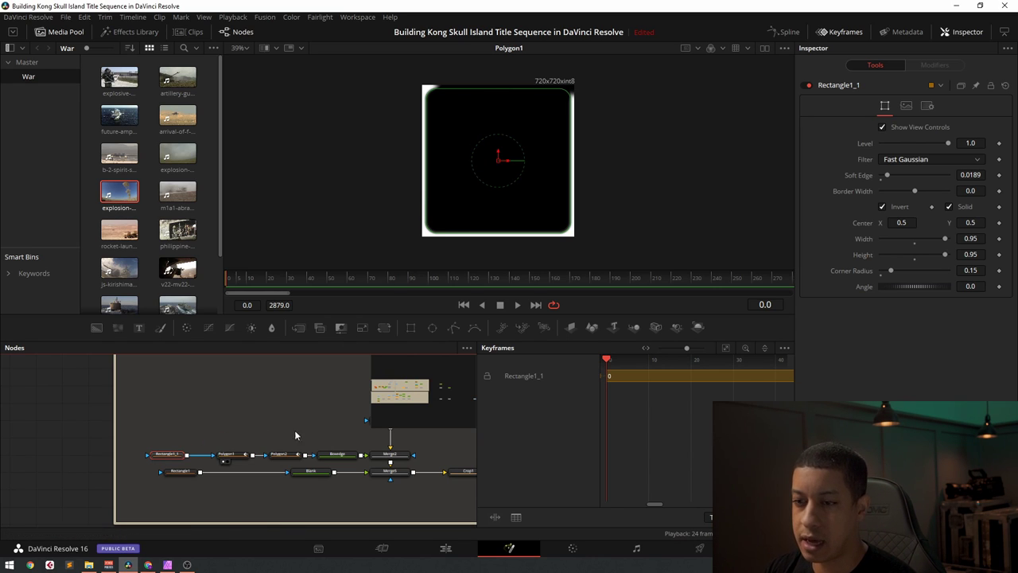
left_click(226, 455)
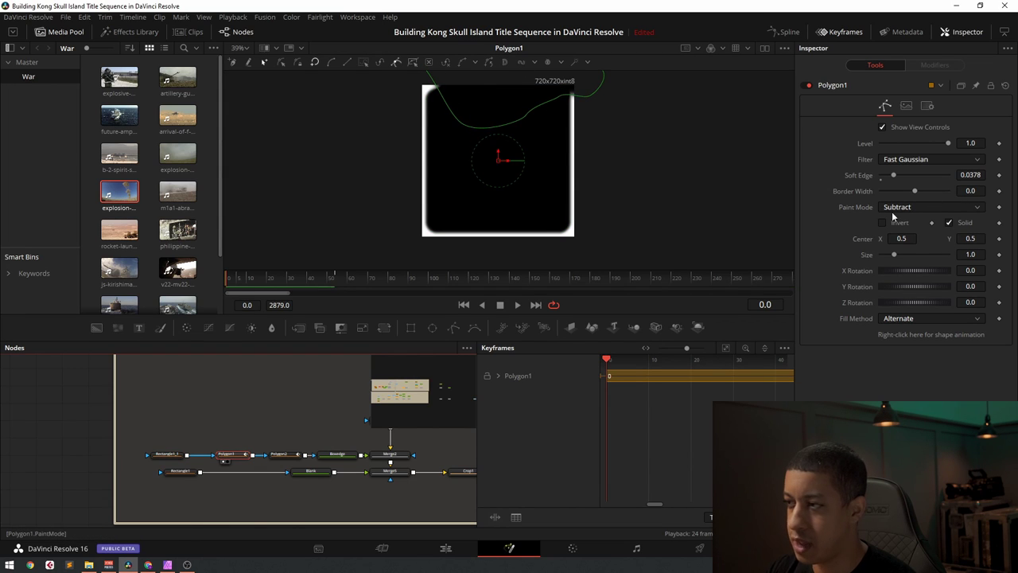
left_click_drag(163, 454, 503, 51)
left_click_drag(227, 454, 539, 155)
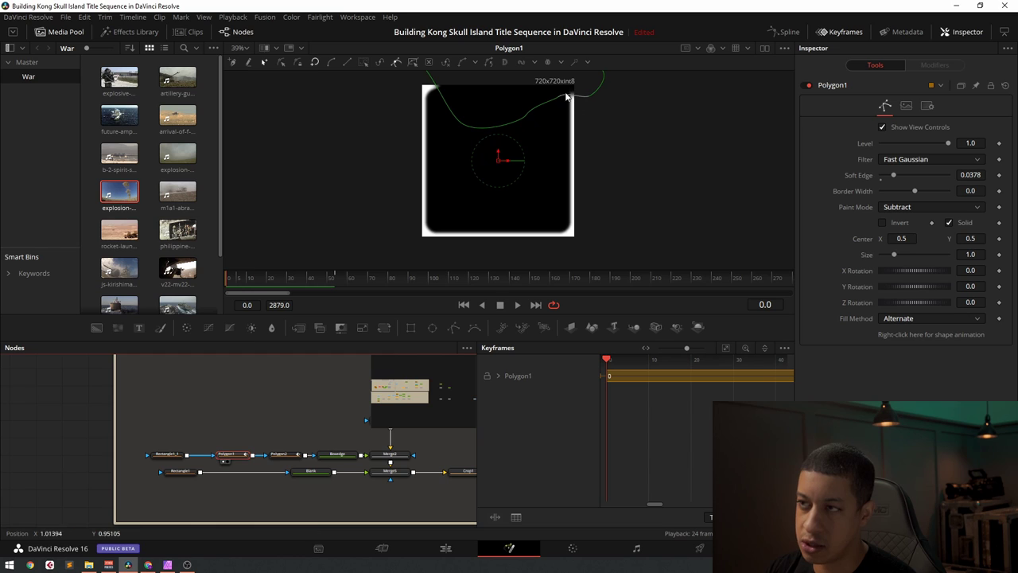
- View Polygon2, Boxedge and Merge2 in turn to follow how the masked edge is laid over the footage
left_click_drag(281, 455, 466, 205)
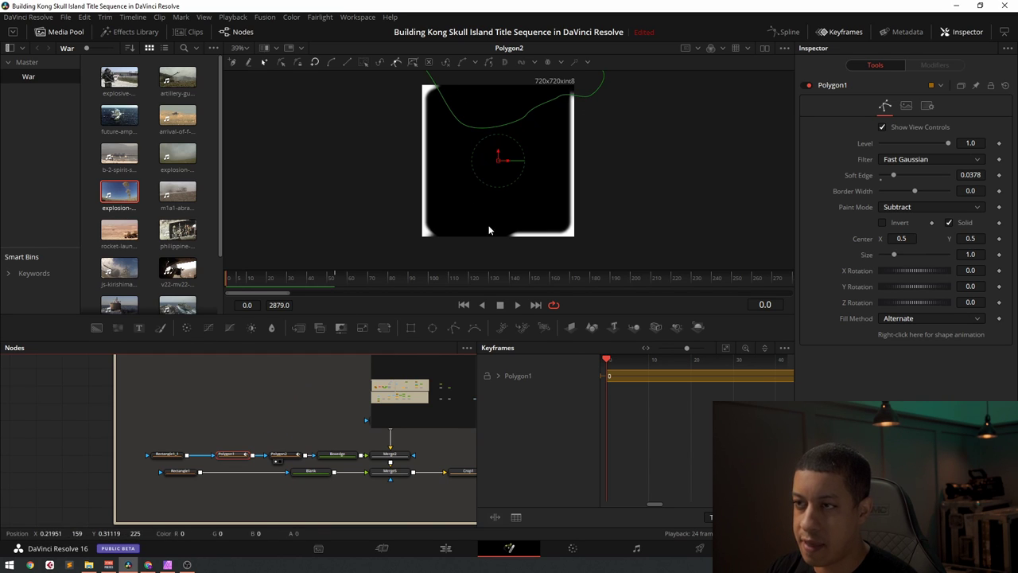
left_click_drag(306, 399, 478, 268)
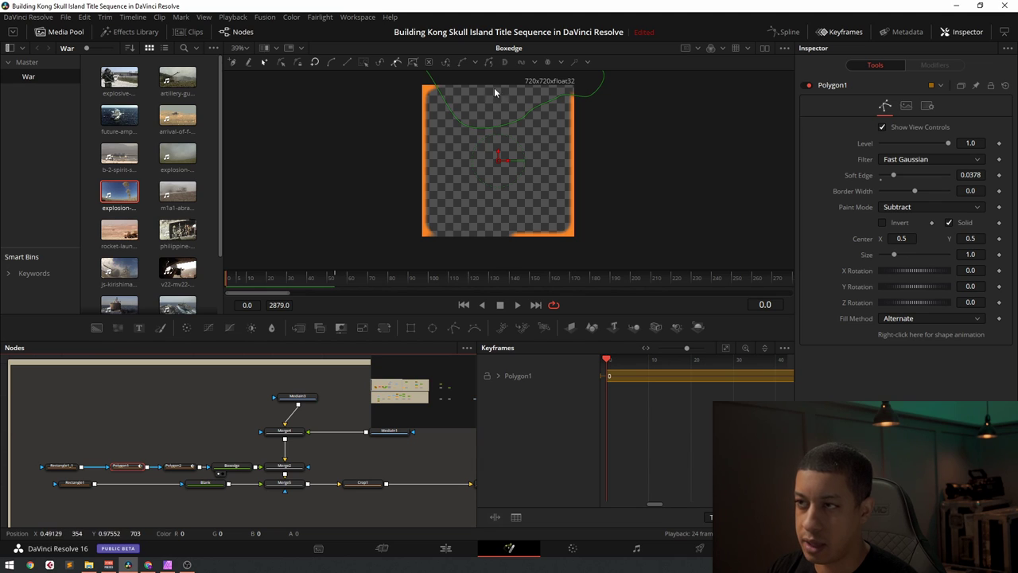
left_click_drag(291, 482, 521, 217)
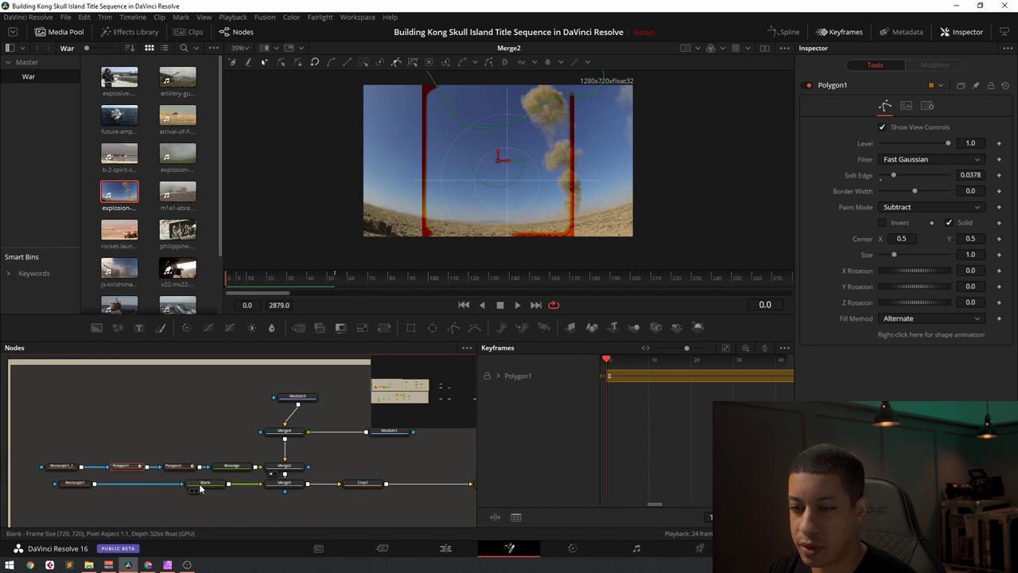
- Show the Blank frame node in the viewer and compare the settings of the Rectangle1_1 and Rectangle1 masks
left_click_drag(202, 482, 476, 143)
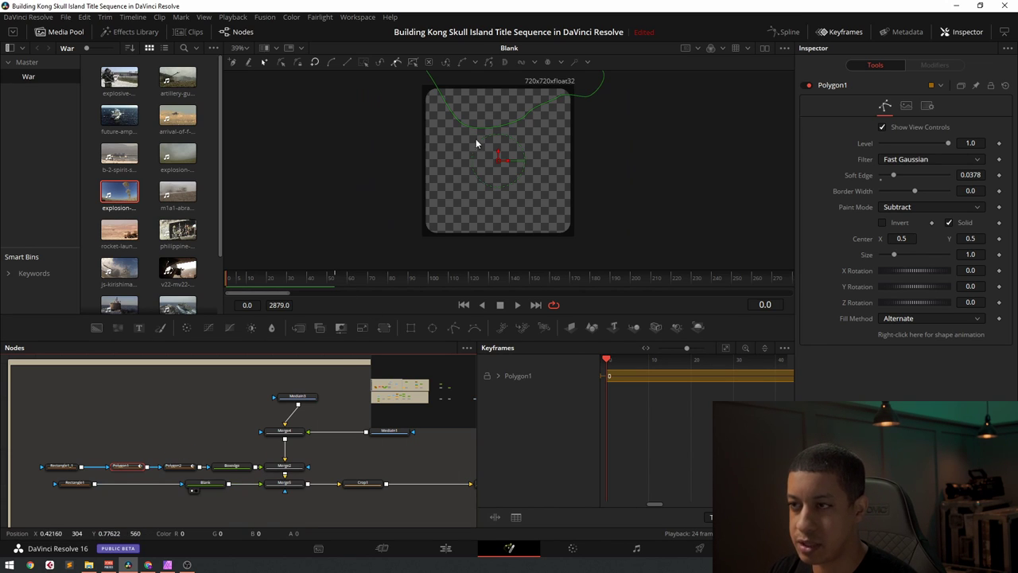
left_click(66, 470)
left_click(62, 469)
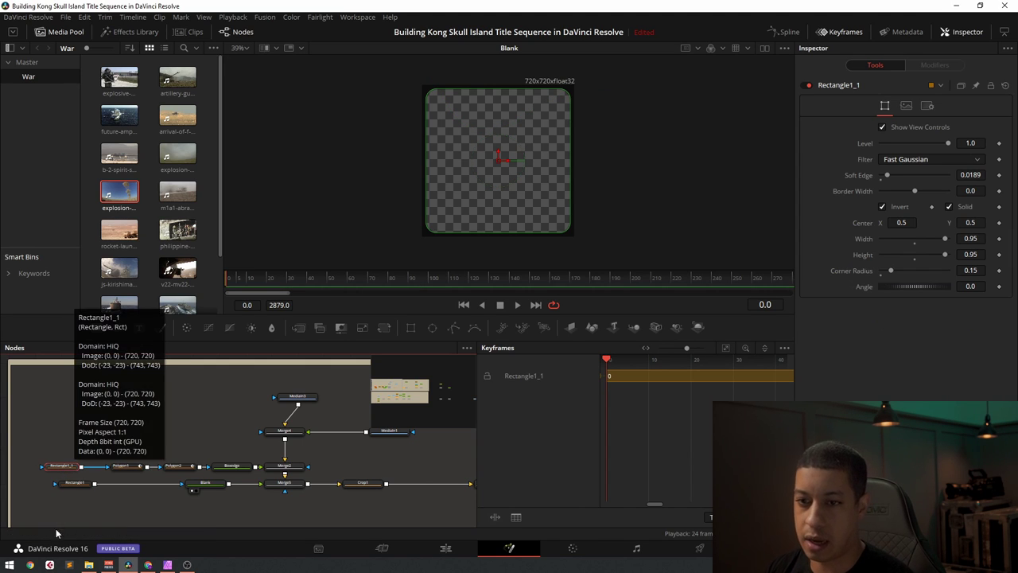
left_click_drag(70, 489, 82, 490)
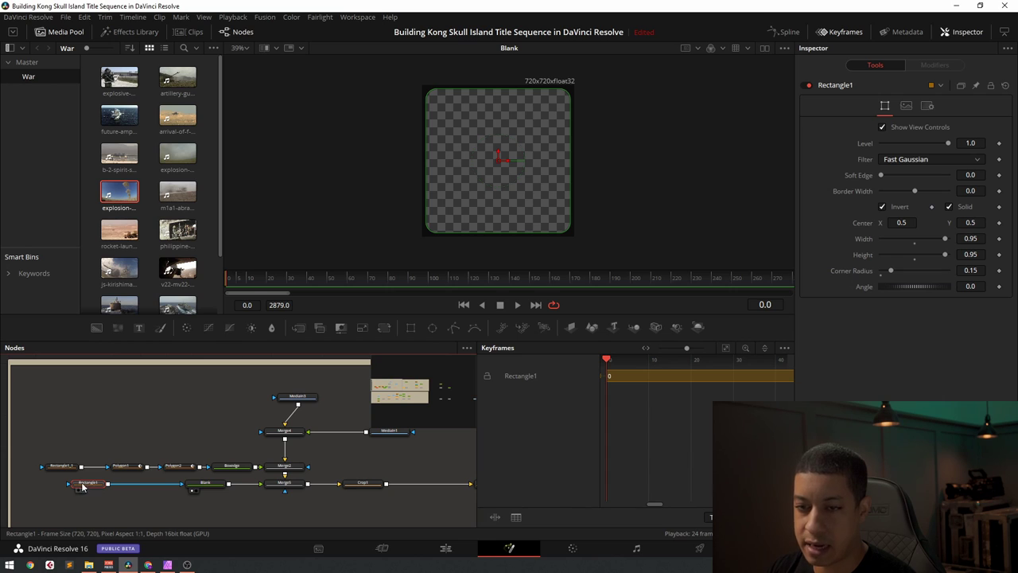
- Select the Blank node and inspect its background colour and image size settings
left_click(213, 485)
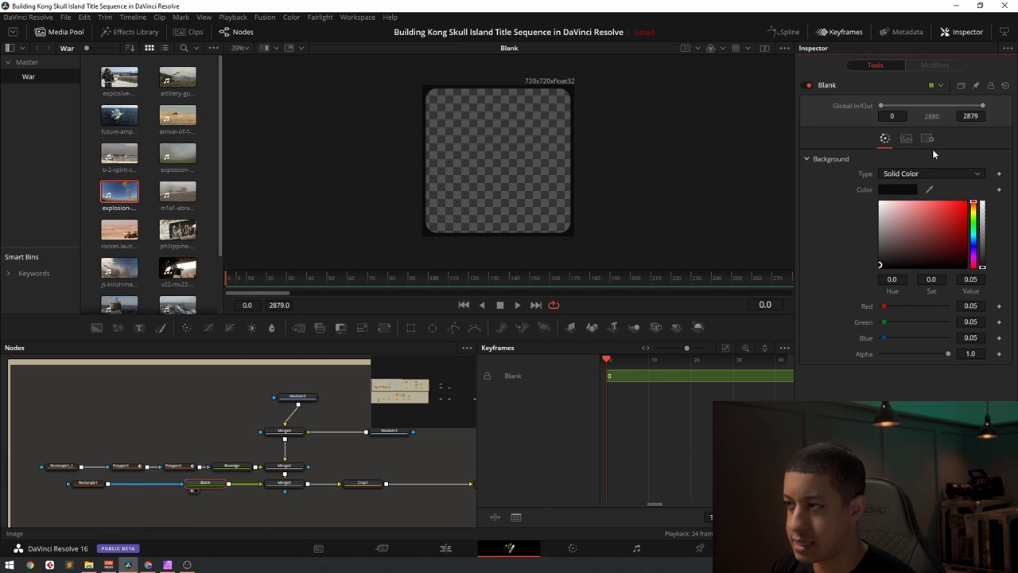
left_click(907, 138)
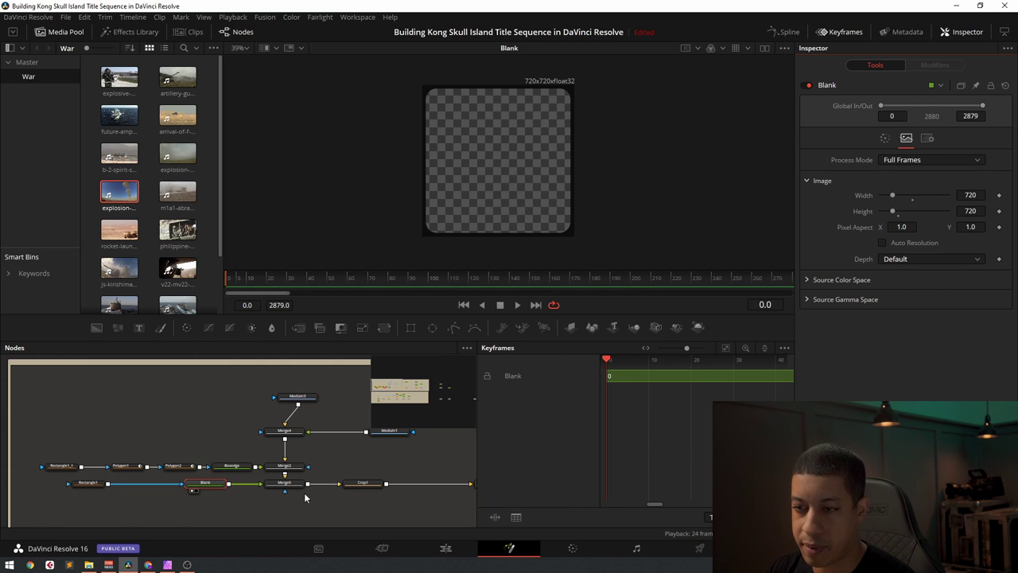
- Show Merge5 in the viewer and examine the orange glow along the frame's right inner edge up close
left_click(272, 490)
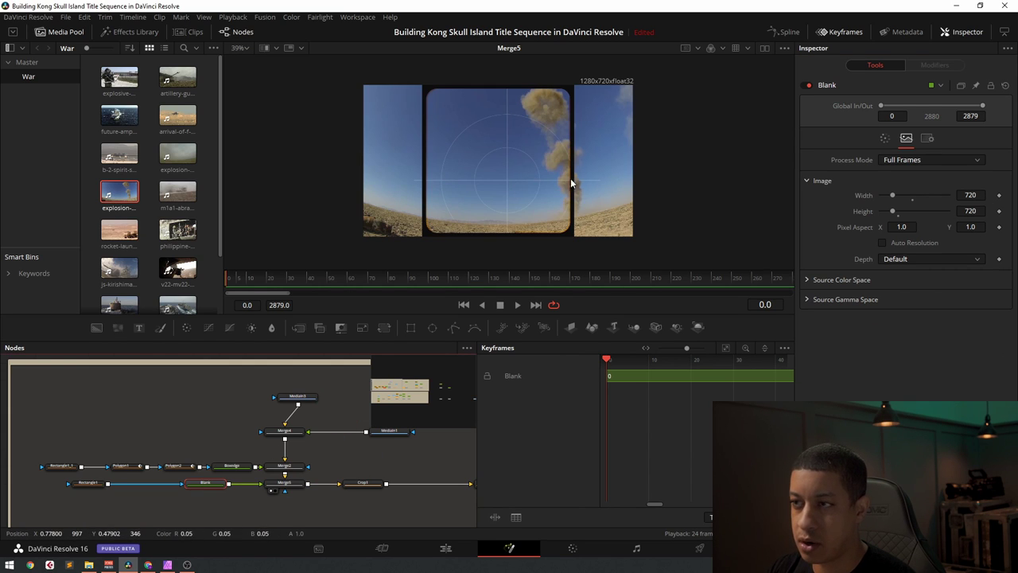
scroll(572, 183, "up", 10)
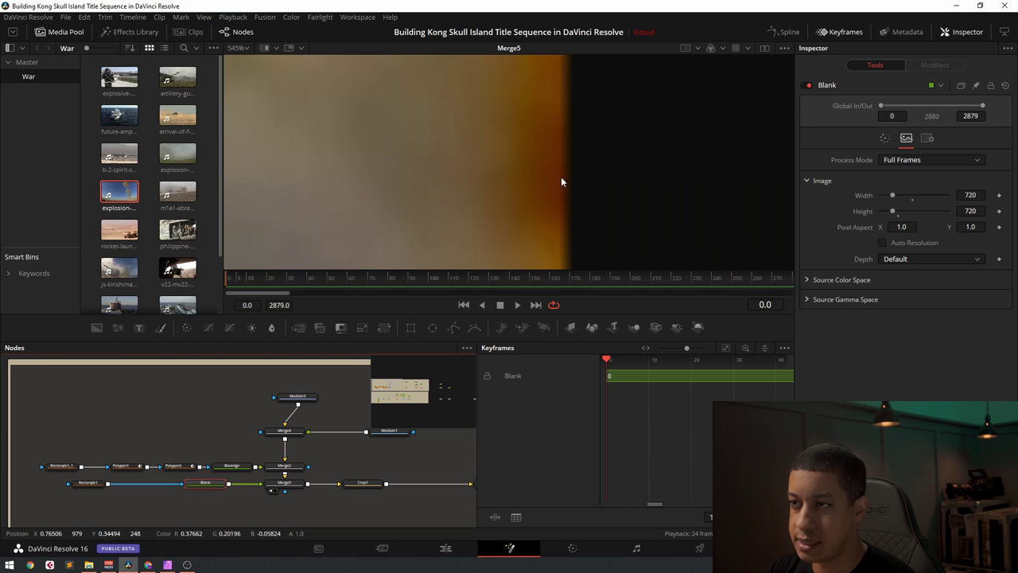
scroll(555, 191, "down", 2)
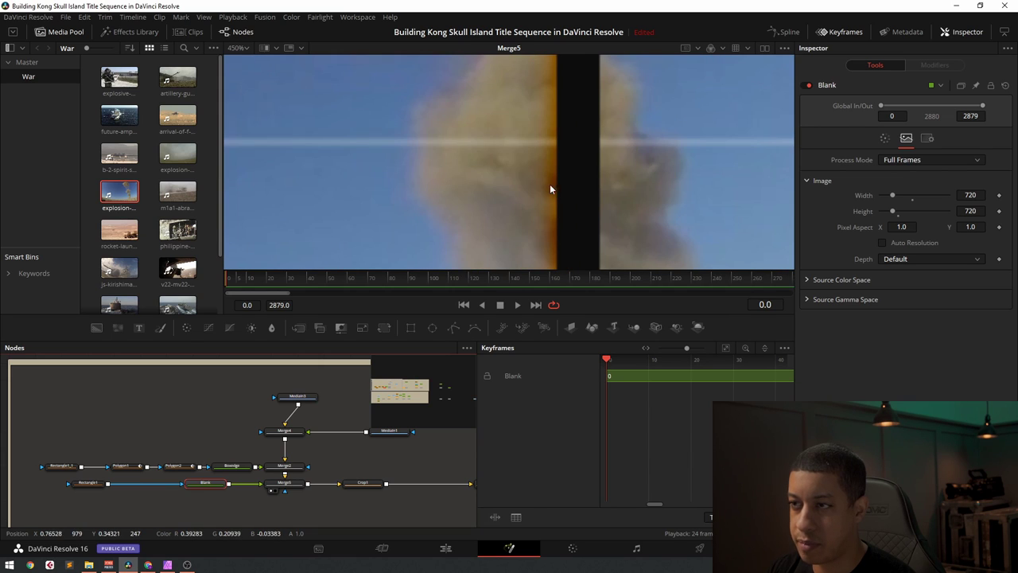
- Select Merge2 to inspect its apply mode, and show the Boxedge output in the viewer for comparison
left_click(295, 467)
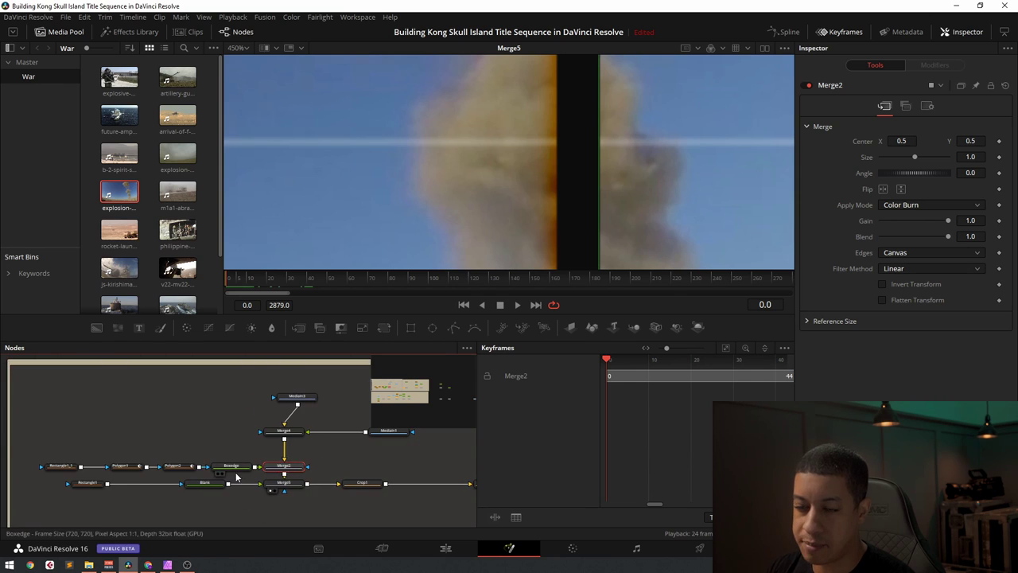
scroll(274, 468, "up", 3)
left_click(205, 473)
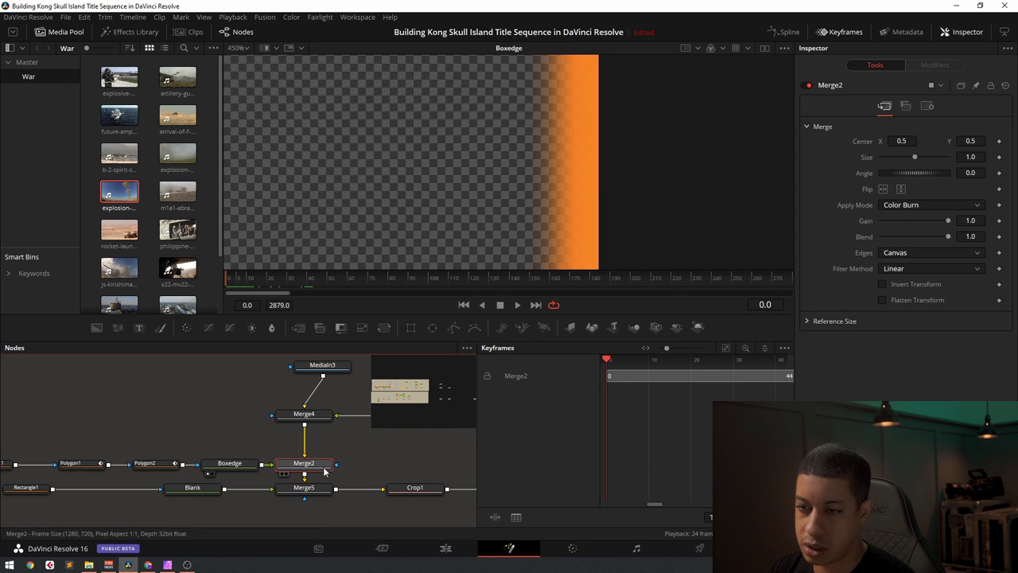
- Show Merge2, Merge5 and Crop1 in turn in the viewer to compare the frame with its border and after cropping
left_click(282, 473)
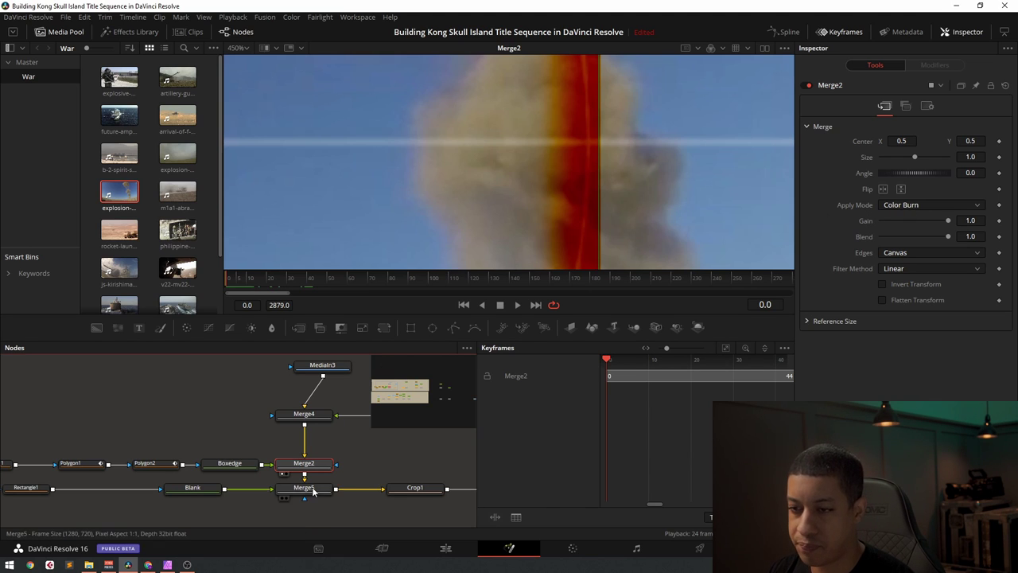
left_click(283, 498)
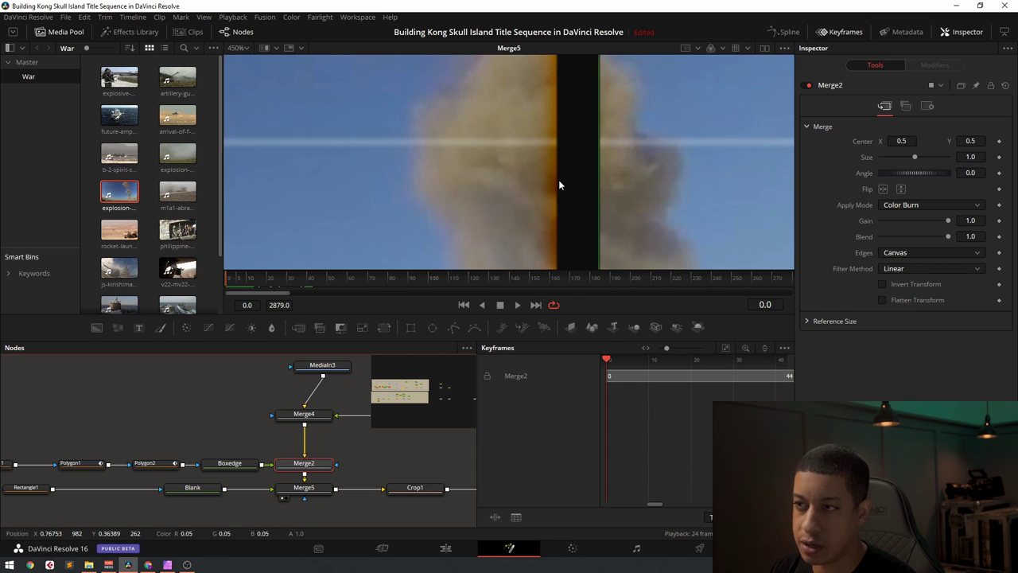
key("ctrl+f")
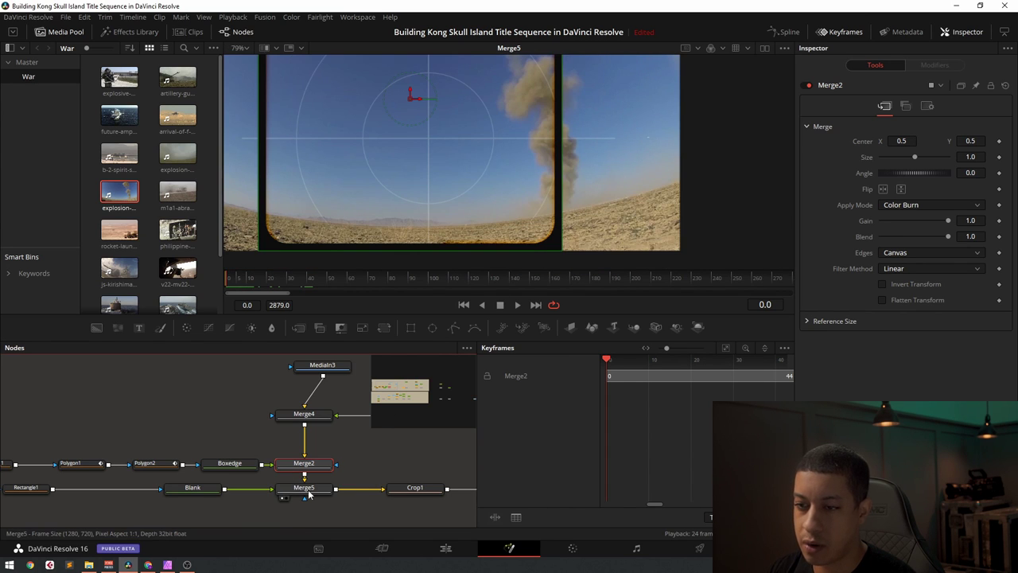
scroll(405, 224, "down", 4)
left_click_drag(411, 463, 393, 180)
scroll(445, 139, "up", 5)
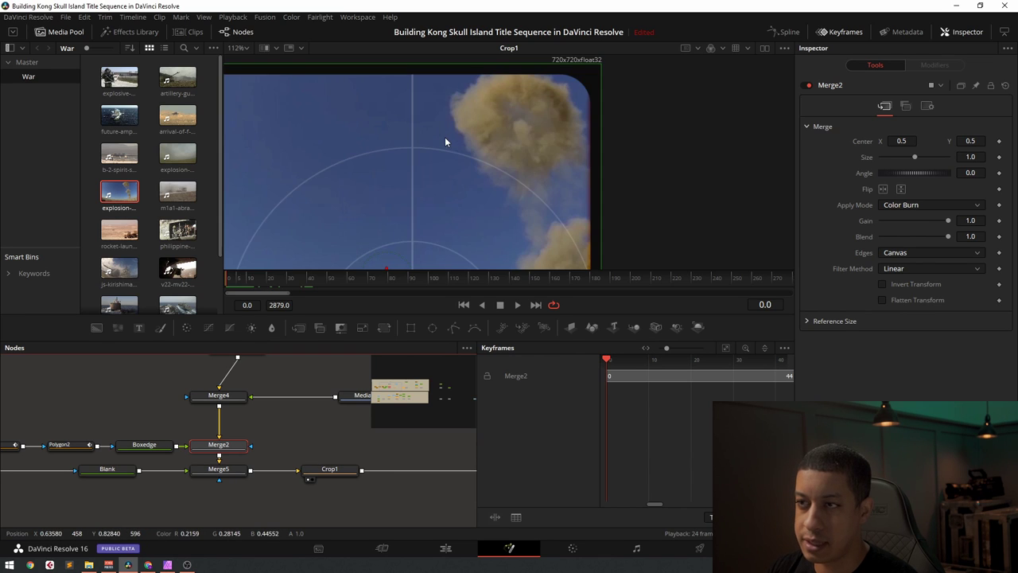
- Show Blur1 in the viewer and examine the film frame's softened edges up close
scroll(527, 132, "down", 4)
left_click_drag(460, 458, 185, 443)
left_click_drag(258, 454, 534, 194)
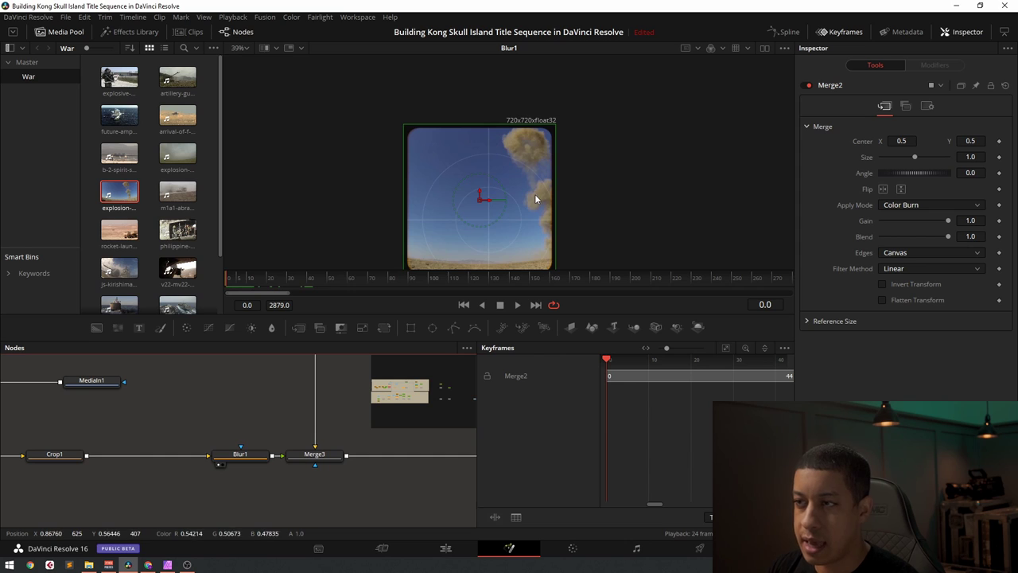
scroll(553, 182, "up", 4)
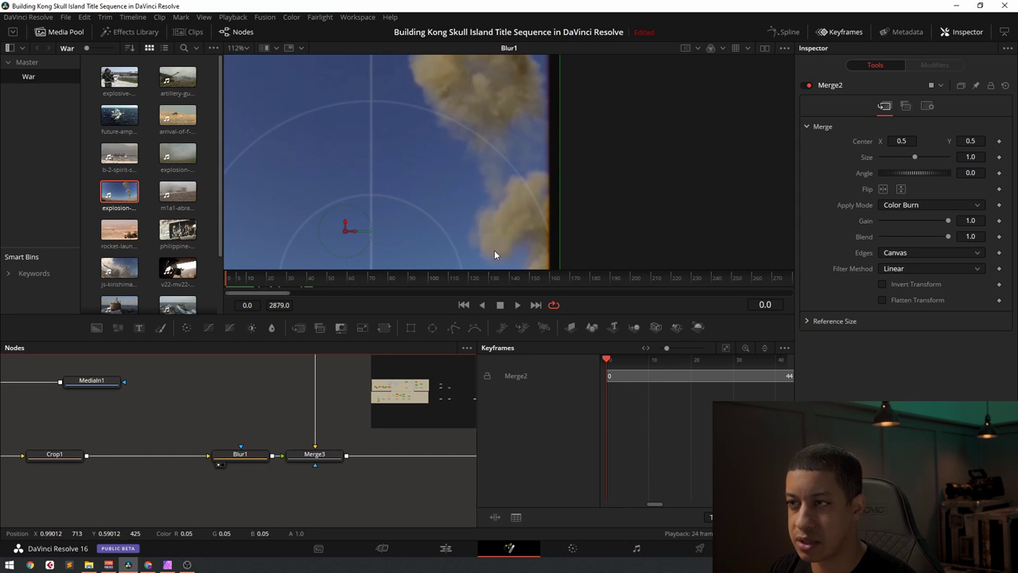
scroll(643, 136, "down", 4)
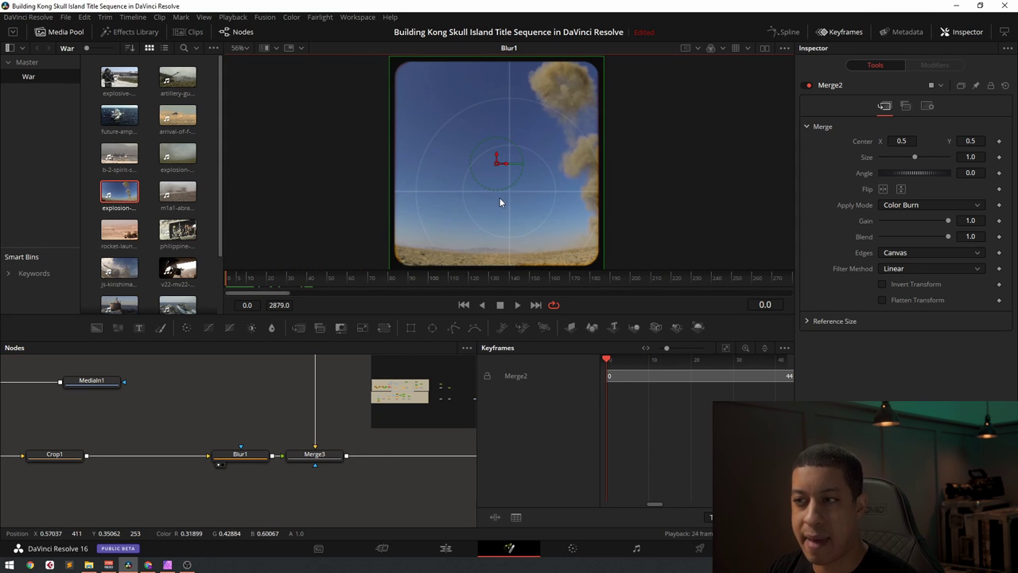
scroll(497, 194, "up", 5)
scroll(515, 205, "down", 7)
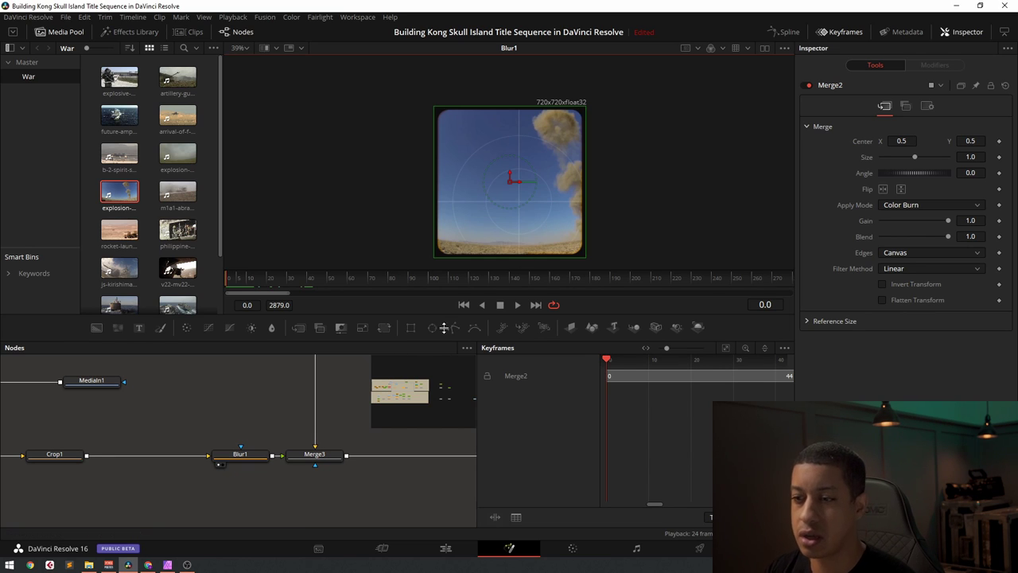
- Show Background2 in the viewer, followed by the Merge3 output that places the frame over it
scroll(315, 389, "down", 5)
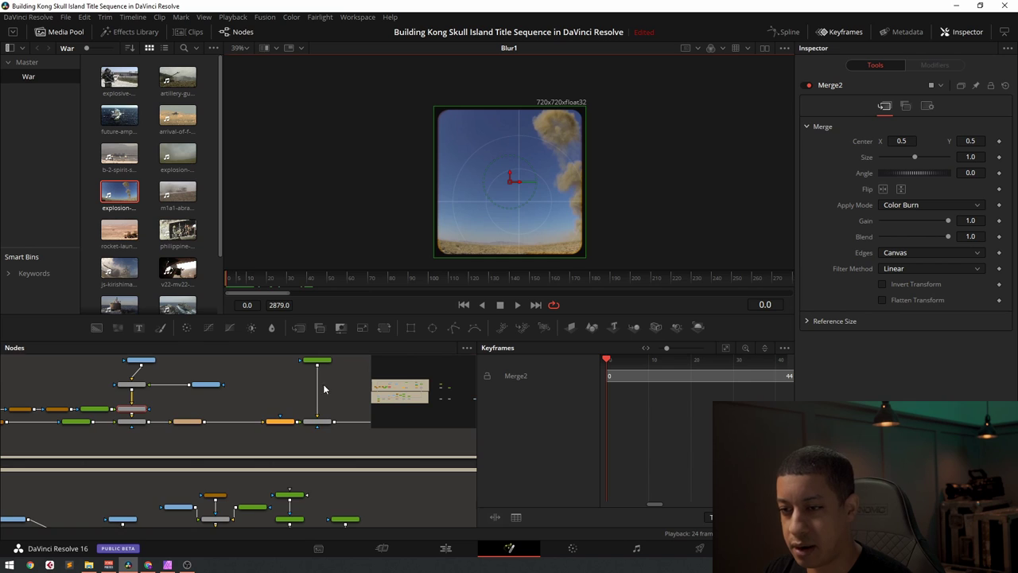
scroll(307, 407, "up", 5)
key("1")
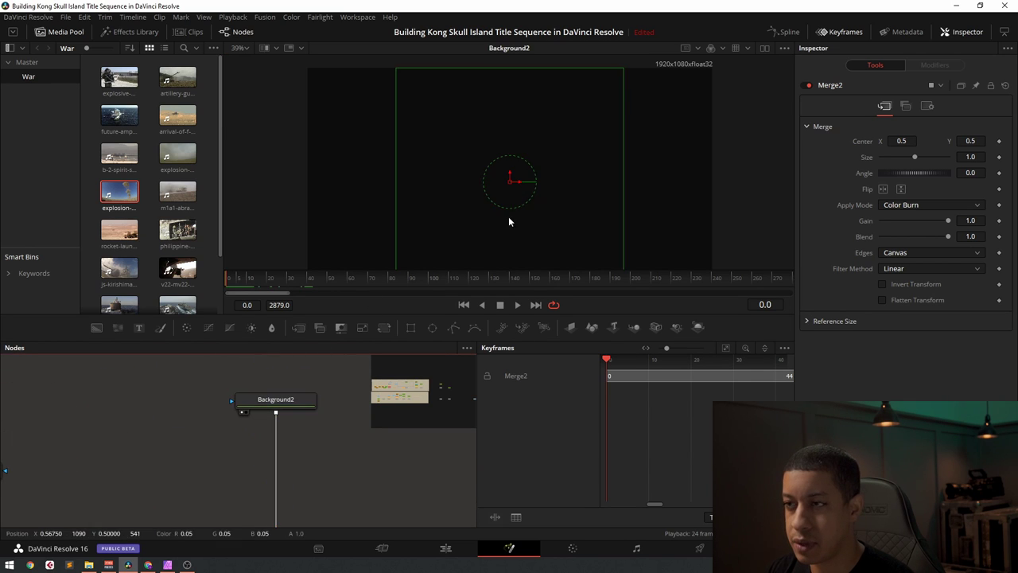
scroll(329, 525, "down", 5)
scroll(318, 436, "up", 5)
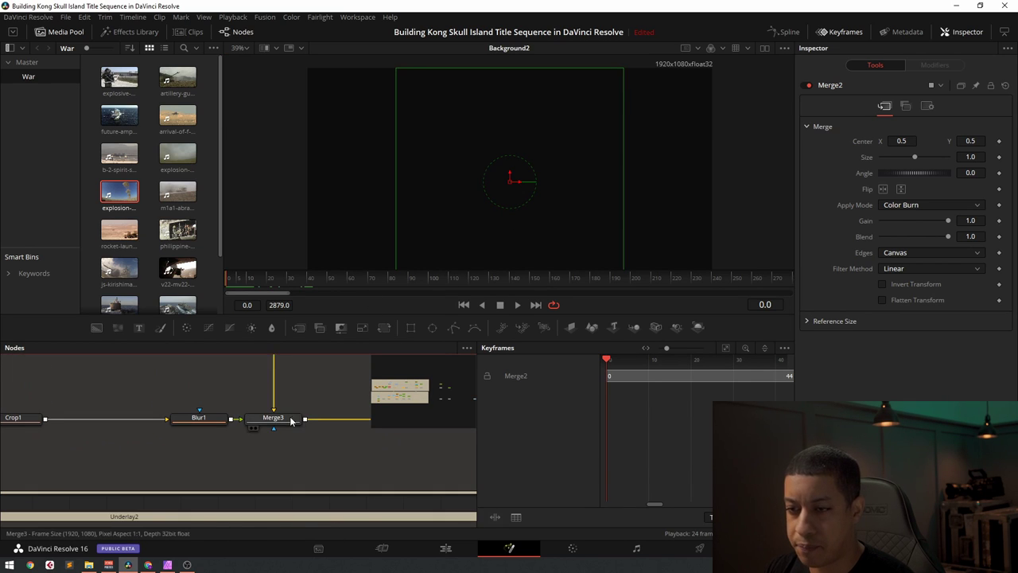
left_click(252, 427)
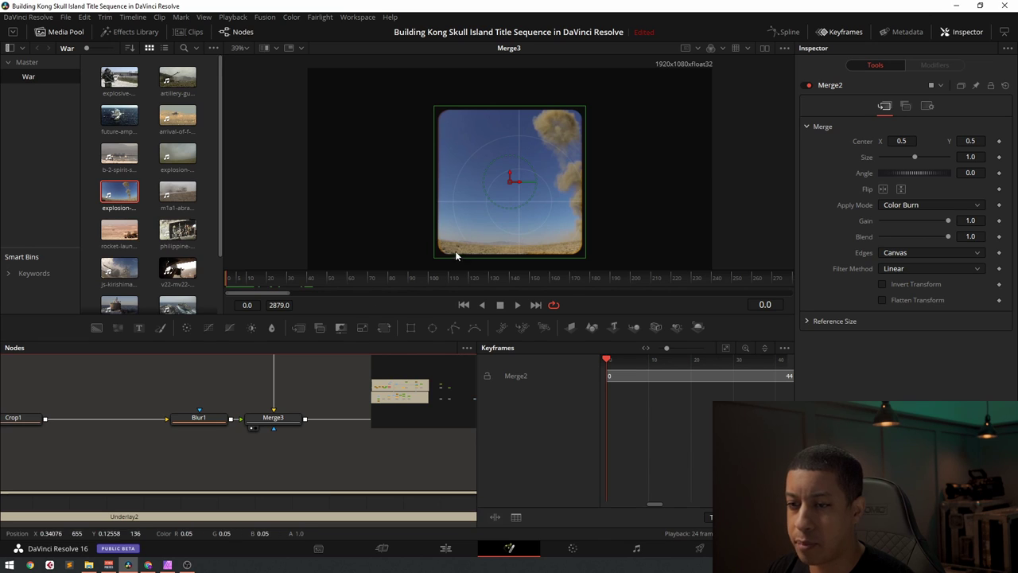
- Select Merge3 to inspect its settings and compare the Blur1 and Merge3 outputs in the viewer
left_click(272, 424)
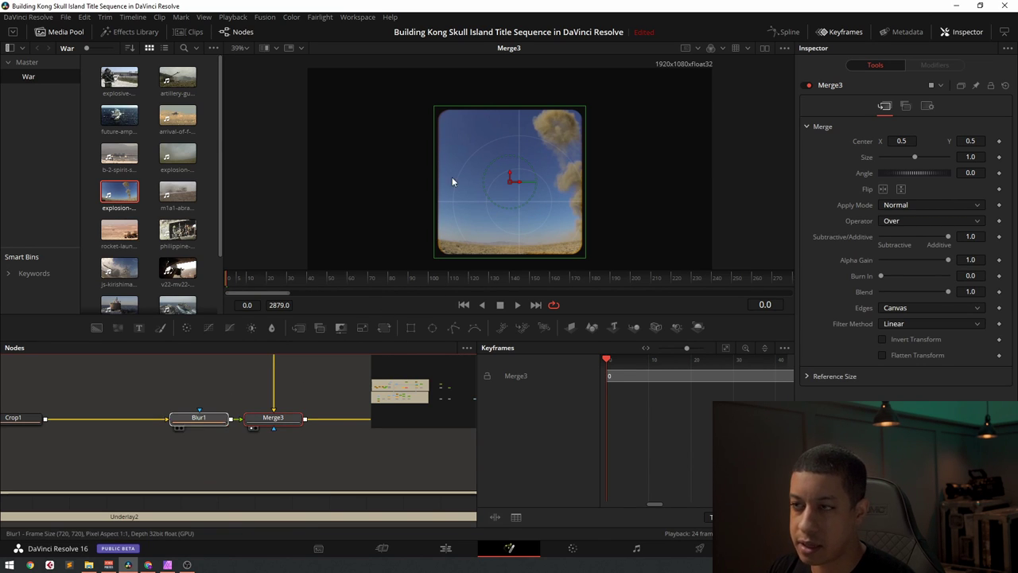
left_click(178, 428)
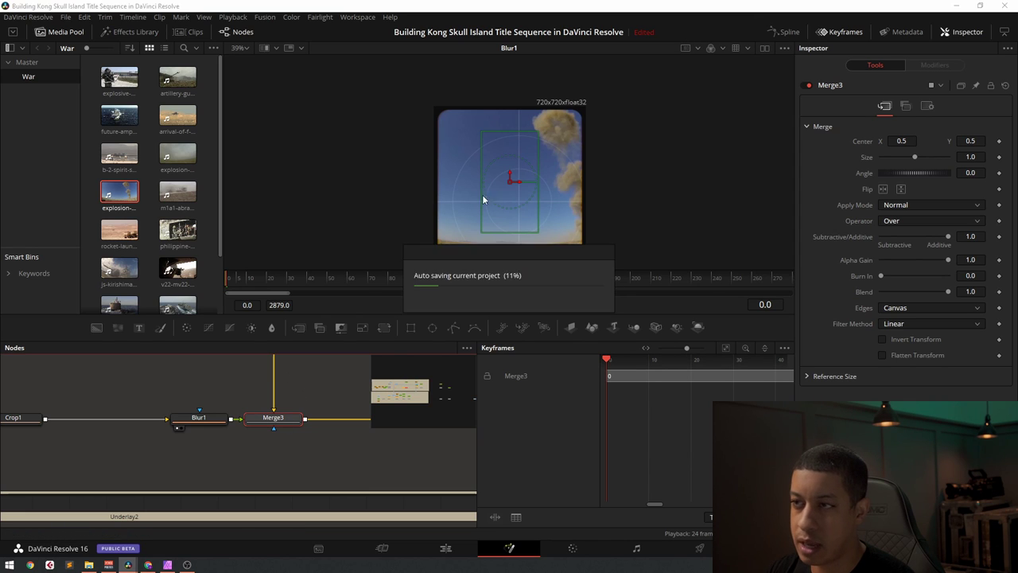
left_click_drag(282, 424, 633, 106)
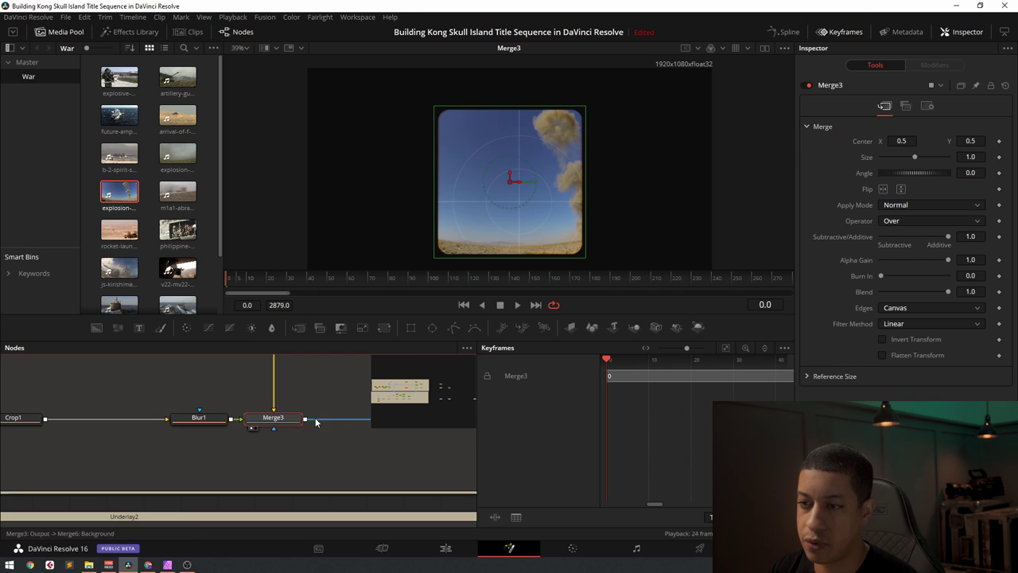
- Show the MediaIn4 dust texture in the viewer and examine it without the mask outline
left_click_drag(457, 434, 203, 447)
scroll(288, 396, "up", 3)
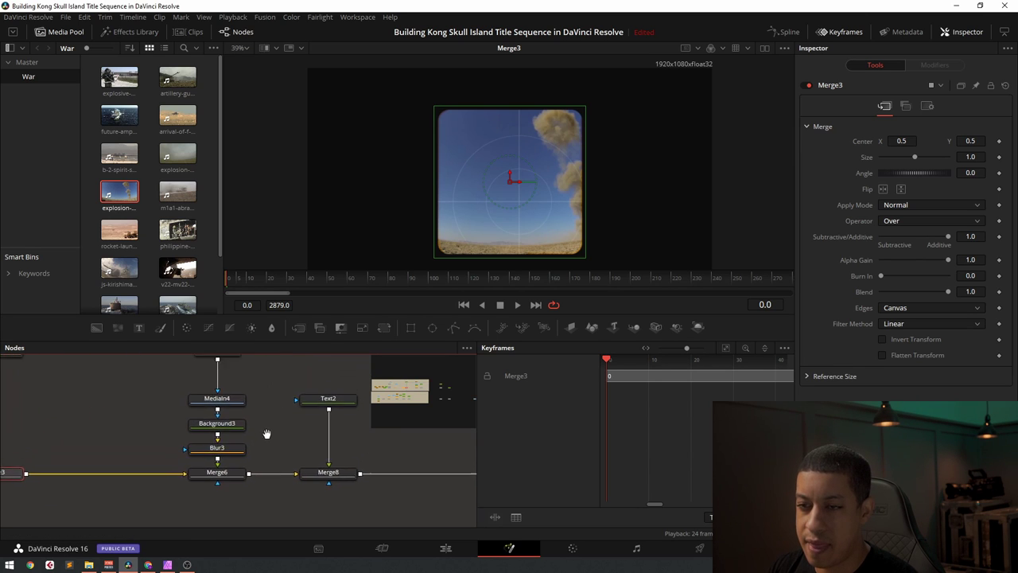
left_click(246, 385)
left_click(214, 441)
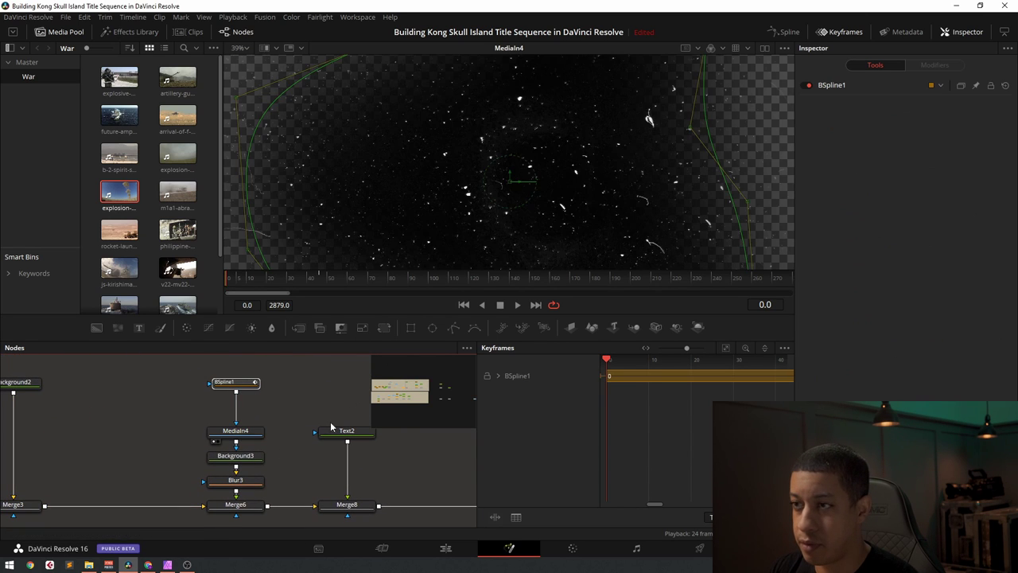
left_click(257, 423)
scroll(516, 196, "down", 2)
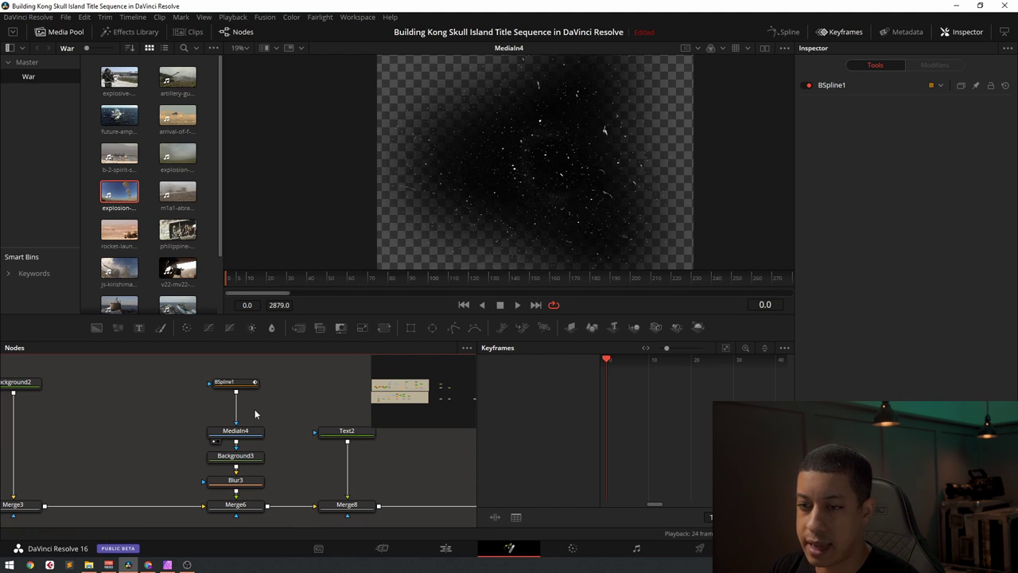
- Select the BSpline1 mask and examine its shape and soft edge over the whole dust texture
left_click(247, 385)
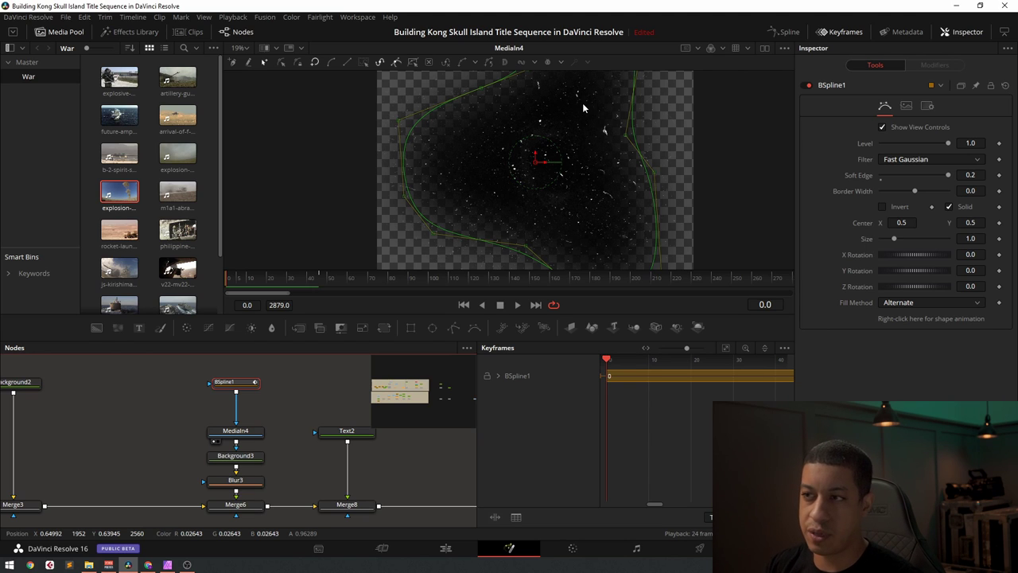
scroll(530, 225, "down", 3)
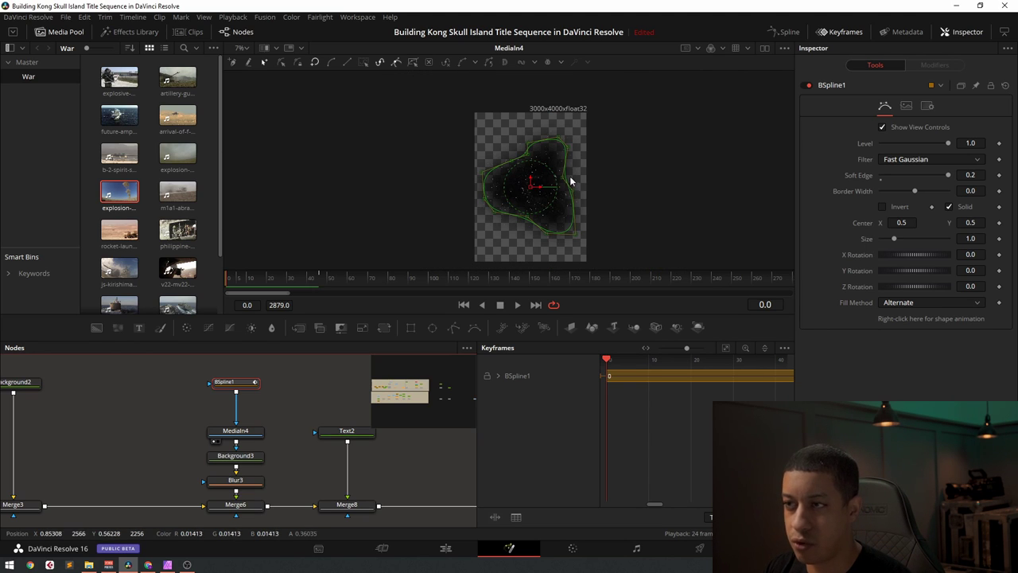
scroll(570, 182, "up", 2)
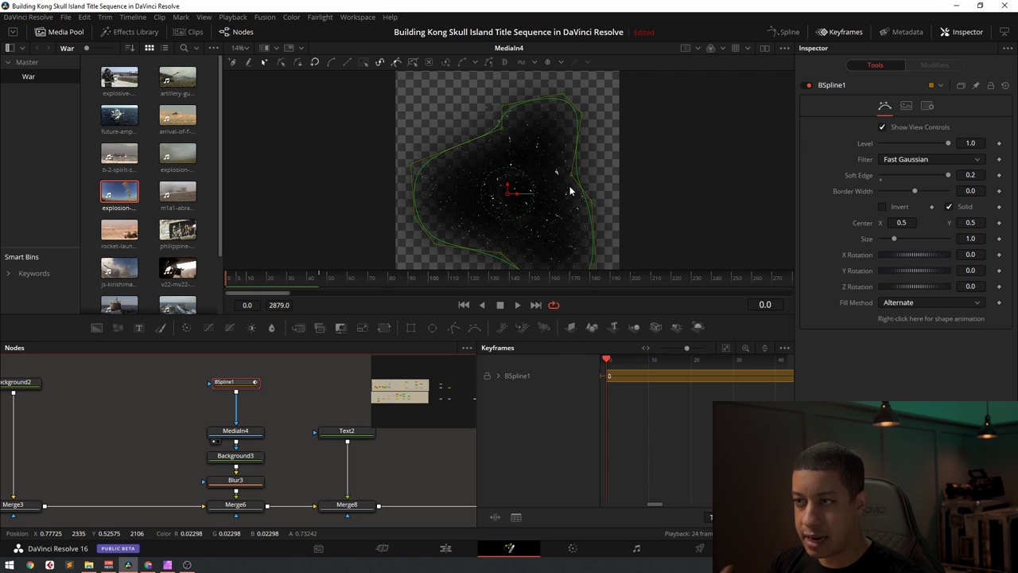
scroll(350, 445, "down", 2)
- Show Blur3 in the viewer to examine the blurred dust specks
left_click_drag(298, 464, 483, 228)
scroll(514, 207, "up", 3)
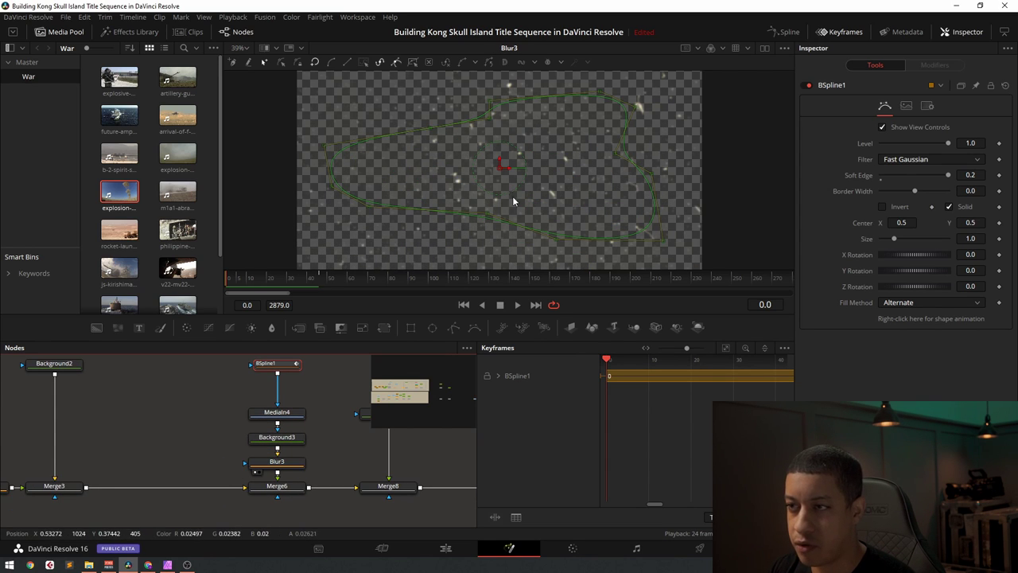
scroll(307, 405, "up", 1)
- Spread out the dust nodes by moving MediaIn4 and Background3 off the vertical chain, and show MediaIn4 in the viewer
left_click_drag(295, 422, 240, 397)
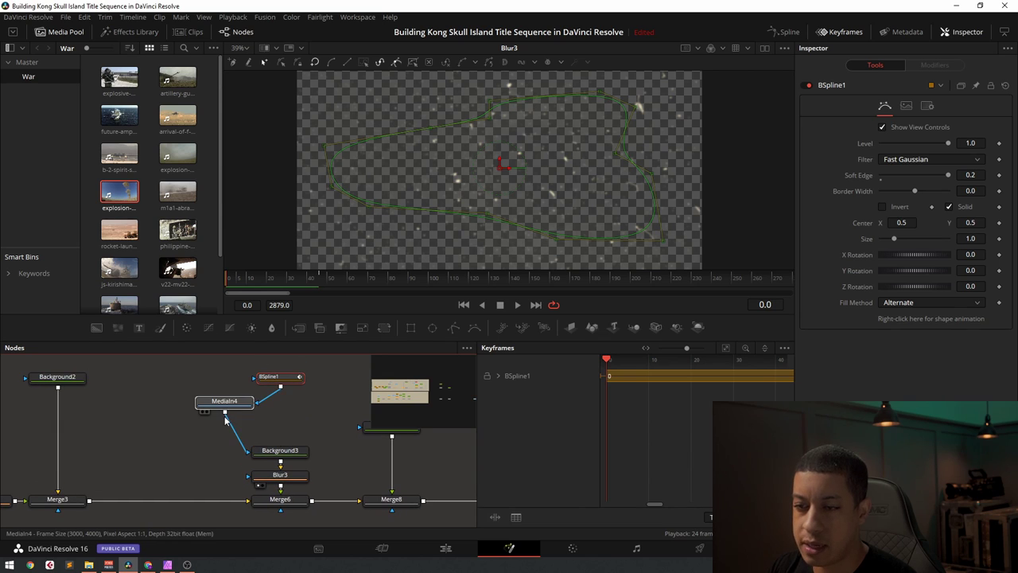
left_click(234, 402)
key("1")
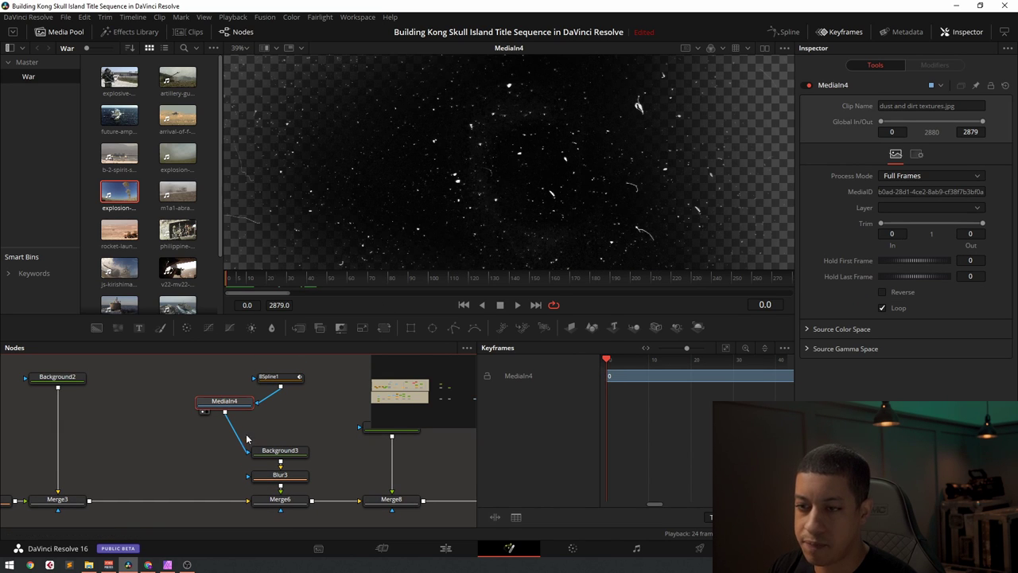
left_click(288, 450)
mouse_move(292, 451)
left_mouse_down()
mouse_move(311, 450)
mouse_move(303, 443)
left_mouse_up()
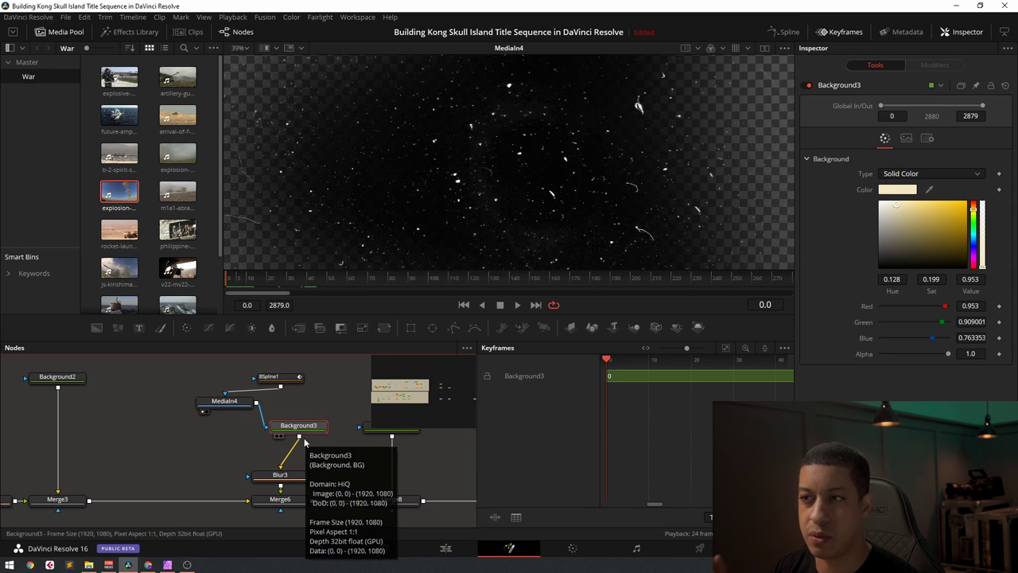
- Inspect Background3's image settings, mask channel settings and solid colour
left_click(907, 140)
left_click(928, 139)
left_click(907, 139)
left_click(928, 139)
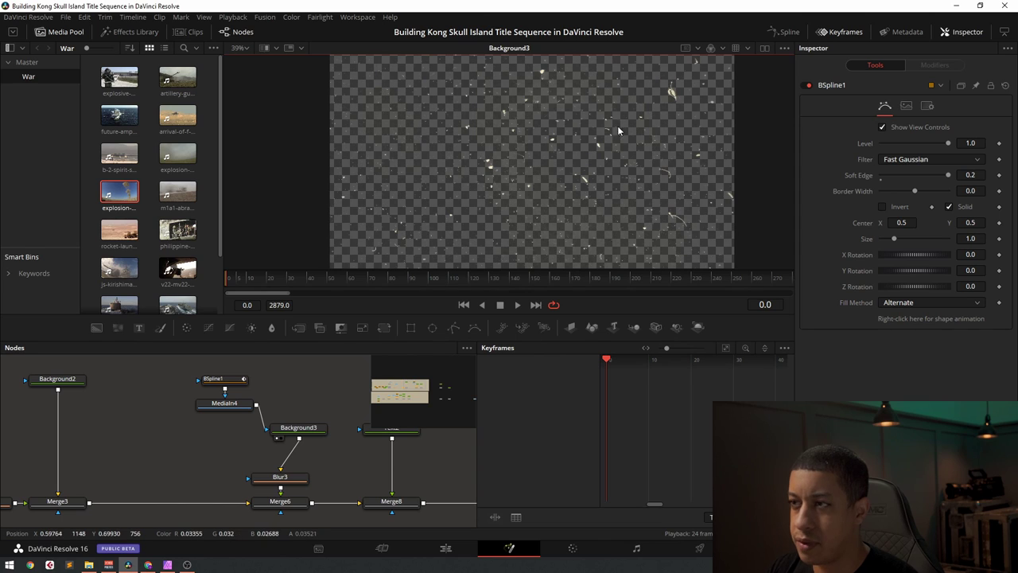
left_click(290, 430)
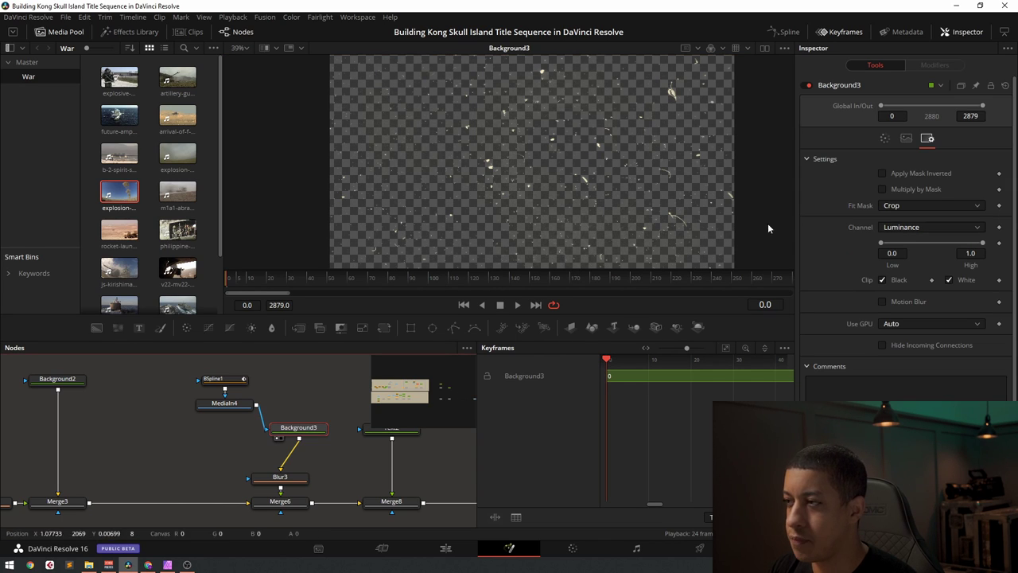
left_click(906, 138)
left_click(884, 138)
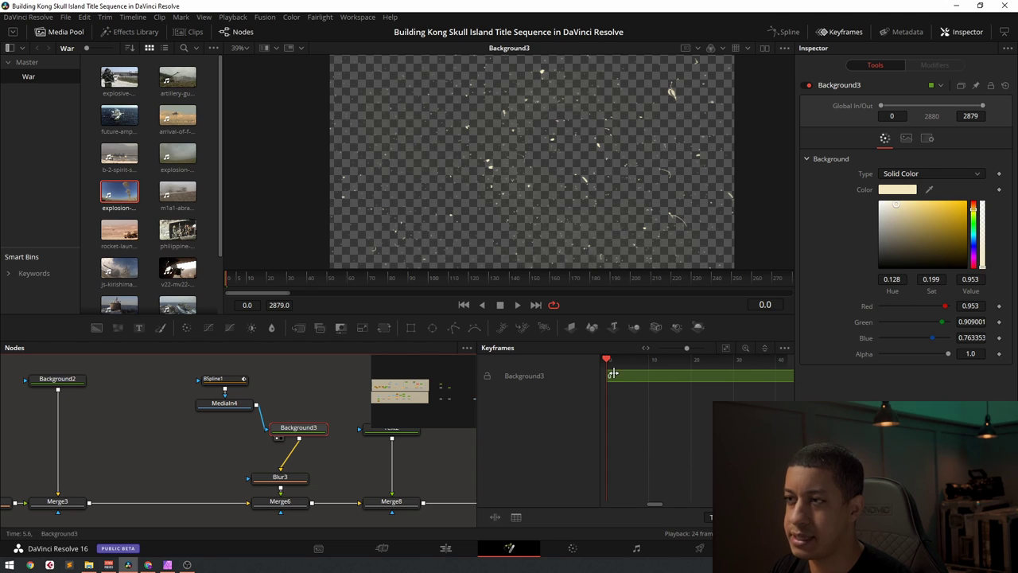
- Show Blur3 and Merge6 in turn in the viewer to see the dust composited over the film frame
scroll(305, 449, "down", 1)
scroll(305, 450, "down", 2)
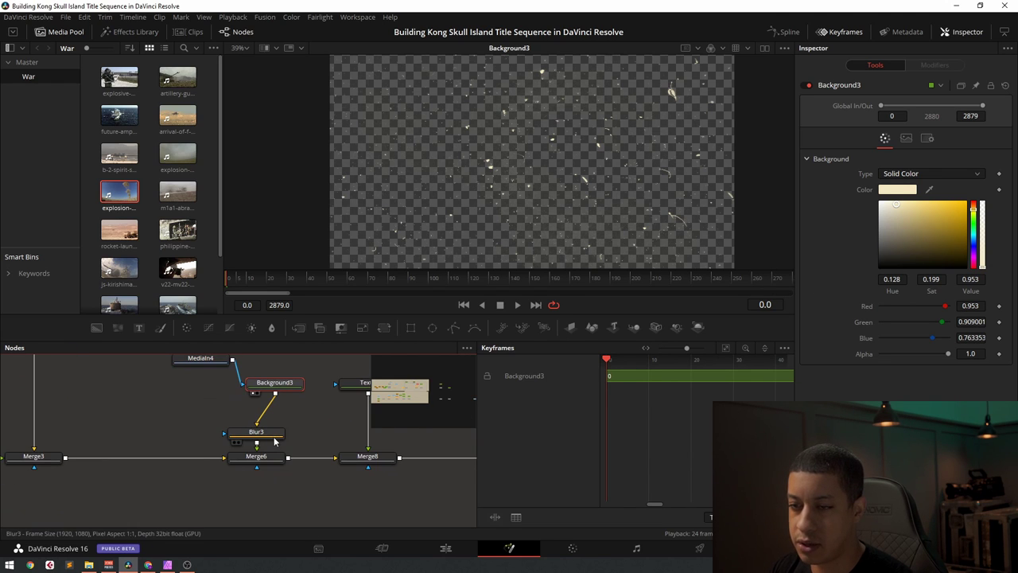
left_click(237, 443)
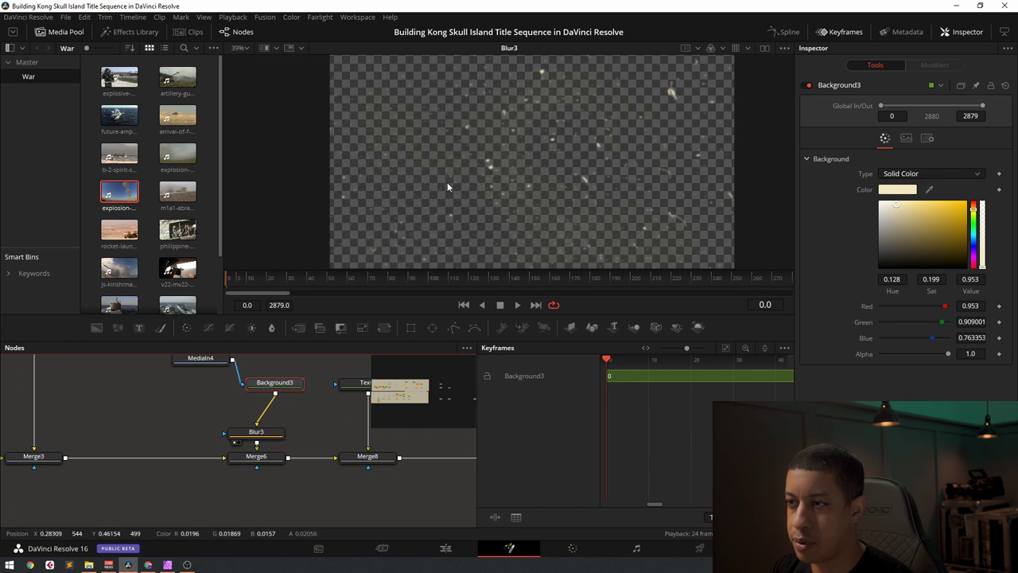
left_click(236, 466)
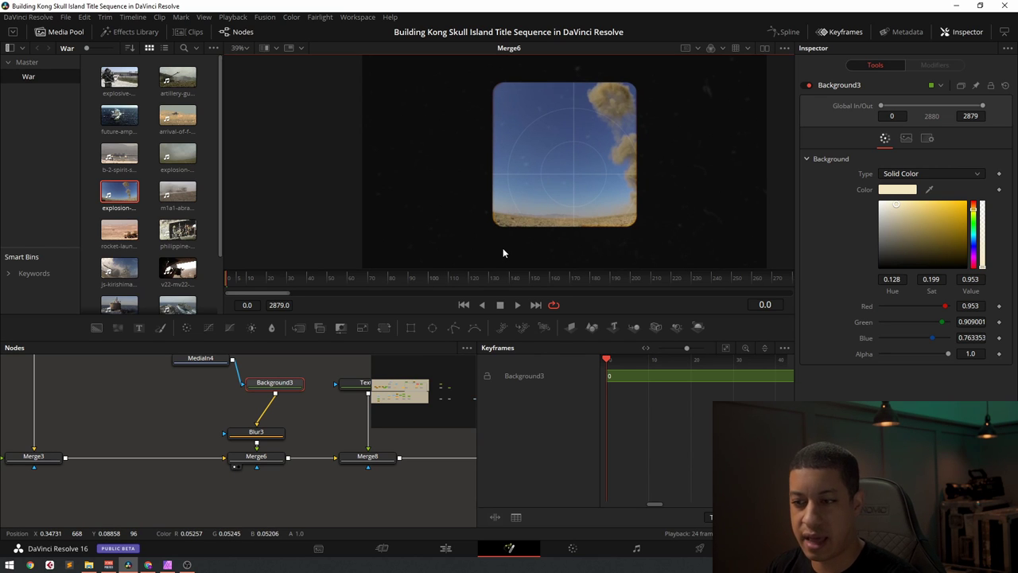
- Show Merge8 in the viewer and inspect Text2's styled text, layout and shading settings
left_click_drag(384, 460, 278, 472)
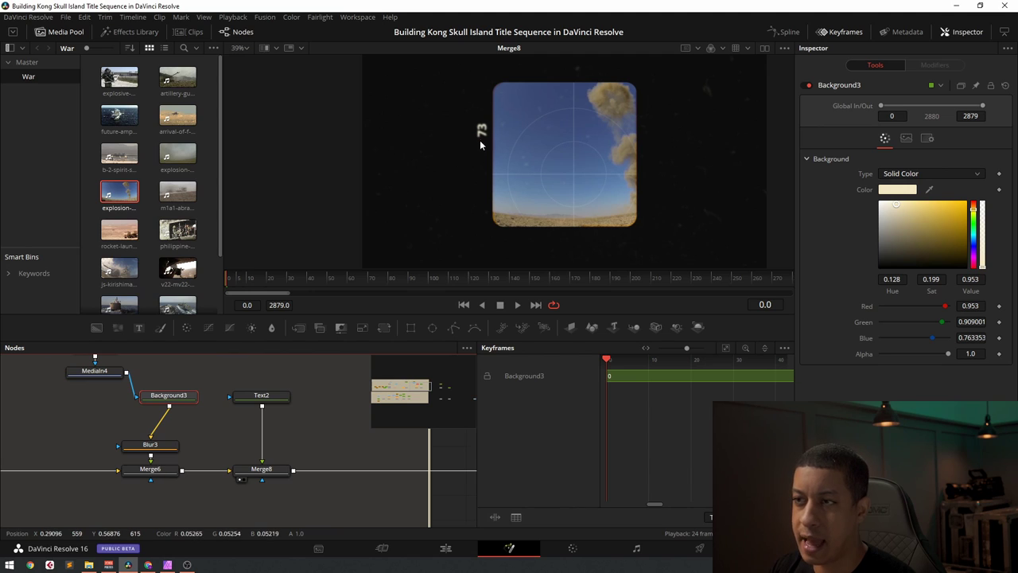
left_click(262, 395)
left_click_drag(262, 397, 280, 402)
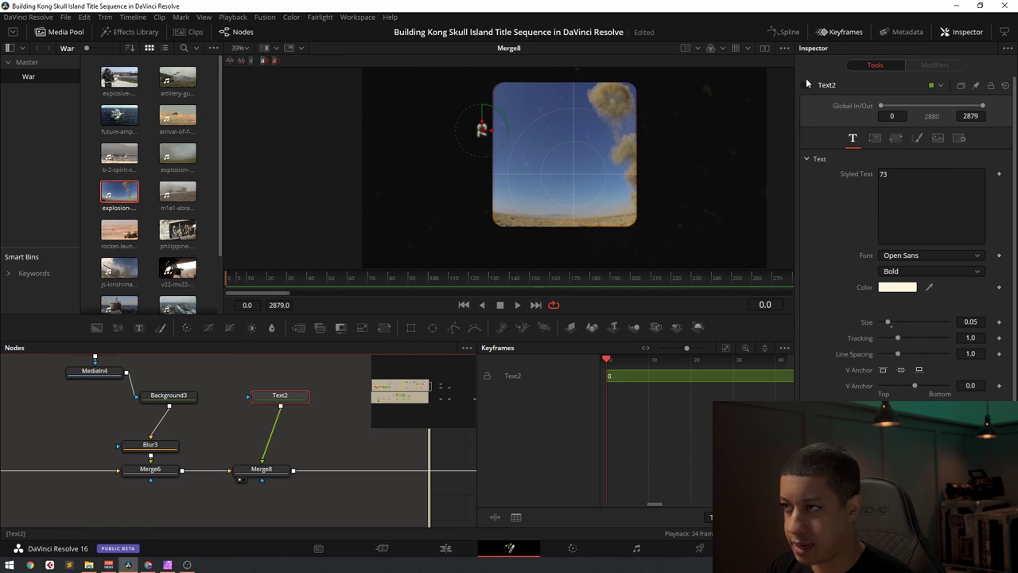
left_click(874, 137)
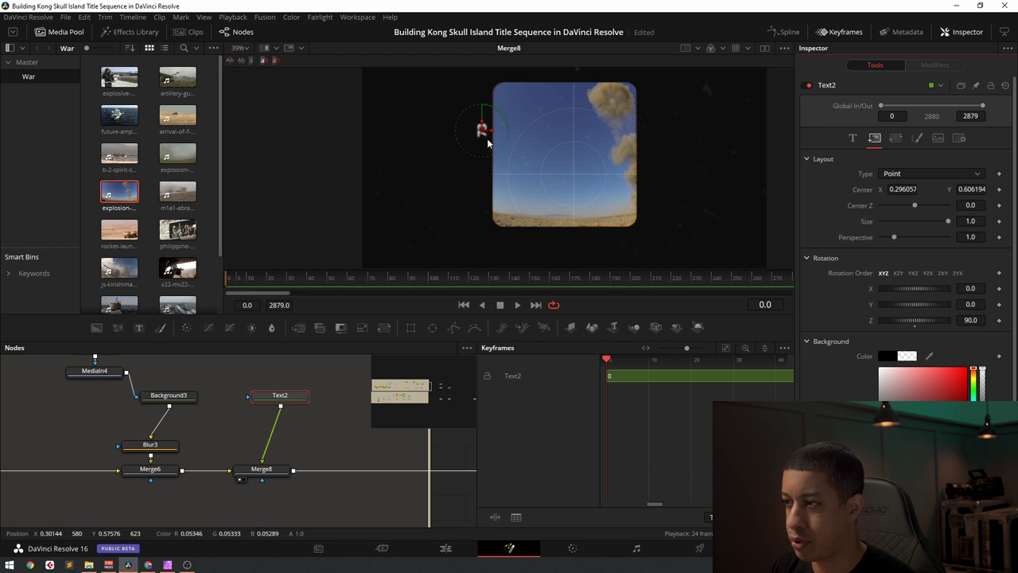
left_click(917, 139)
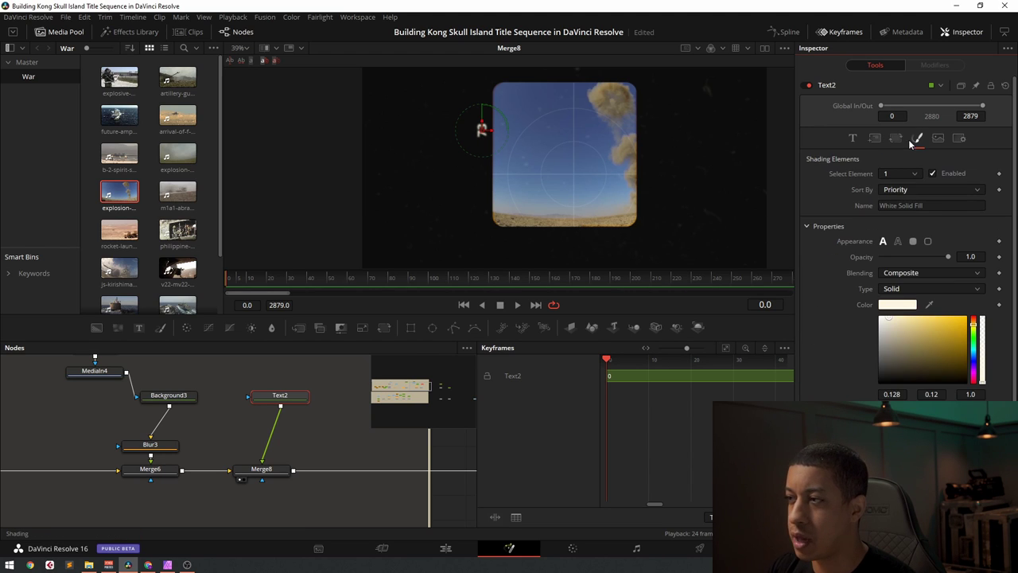
- Drop Text2's shading softness to 0 to compare the sharp frame number, and restore its X and Y softness to 3
scroll(880, 280, "down", 3)
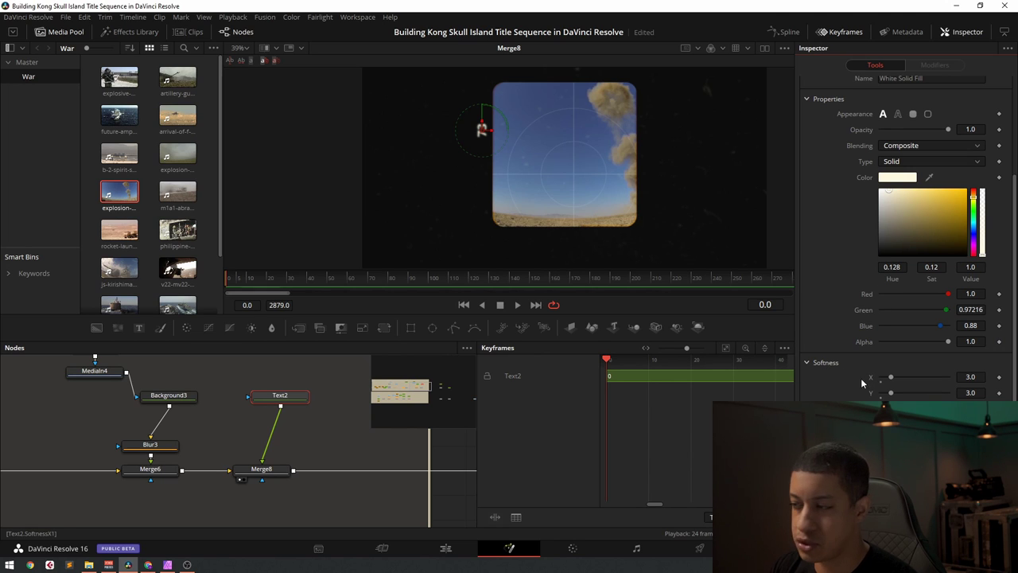
left_click_drag(891, 377, 825, 373)
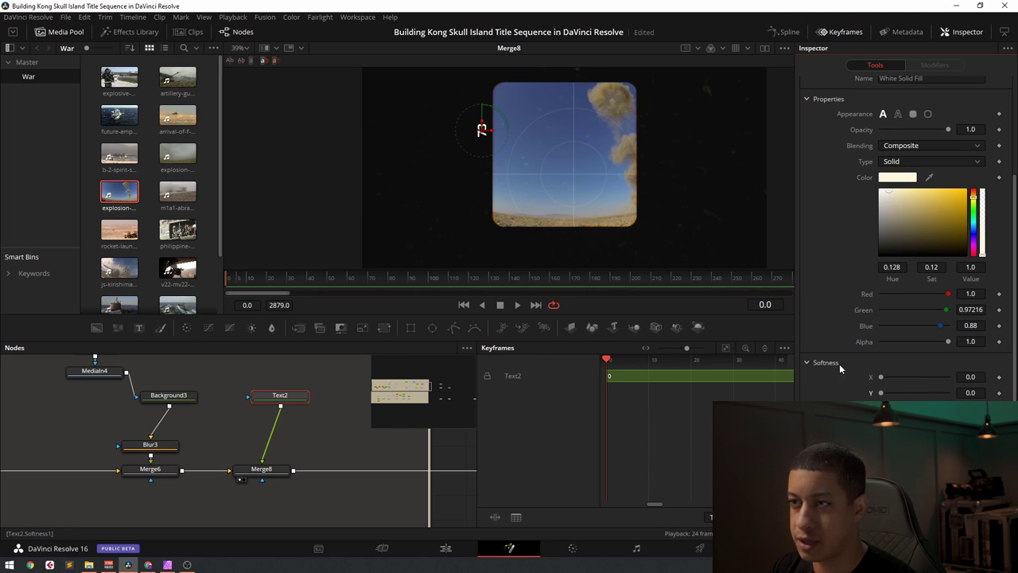
type("3")
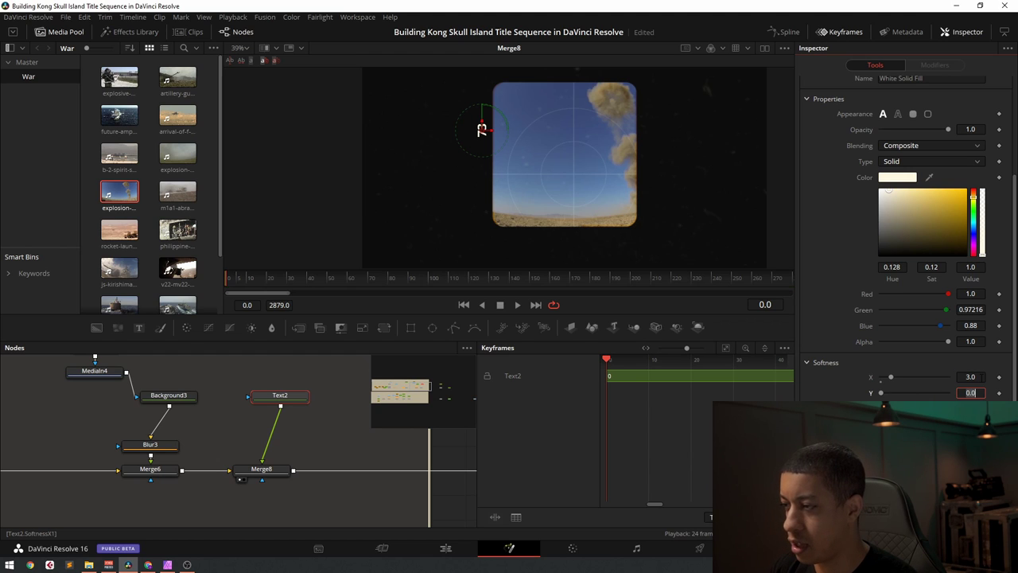
key("Return")
left_click(318, 448)
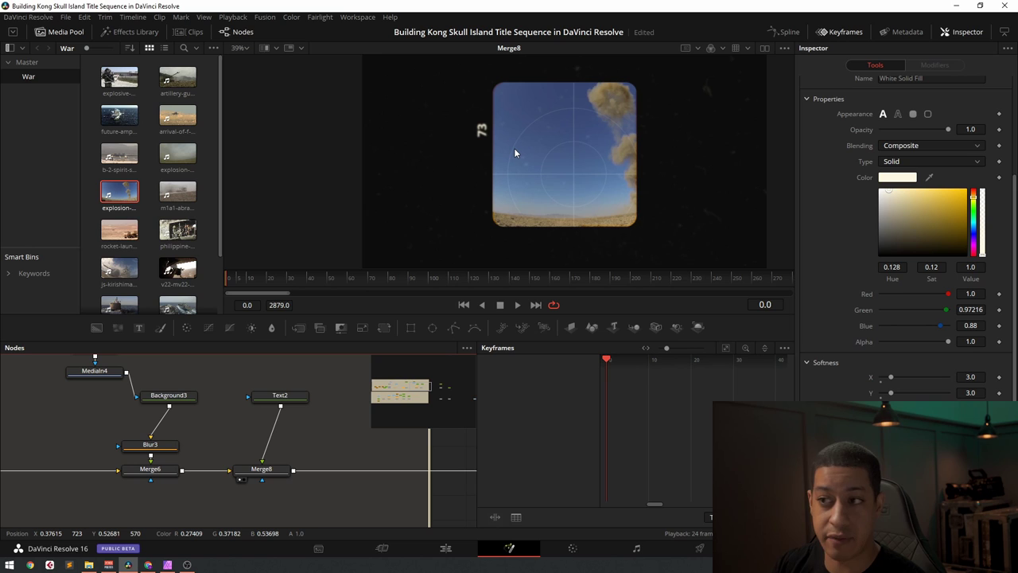
- Show Merge14 in the viewer with the whole tall canvas in sight, and inspect Background7's solid colour settings
scroll(366, 476, "right", 10)
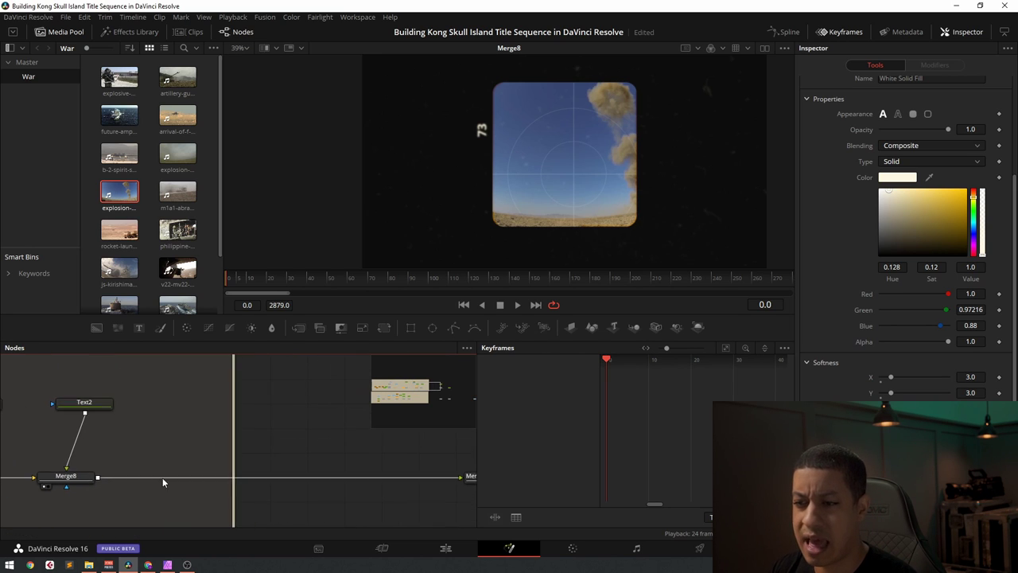
scroll(307, 473, "up", 2)
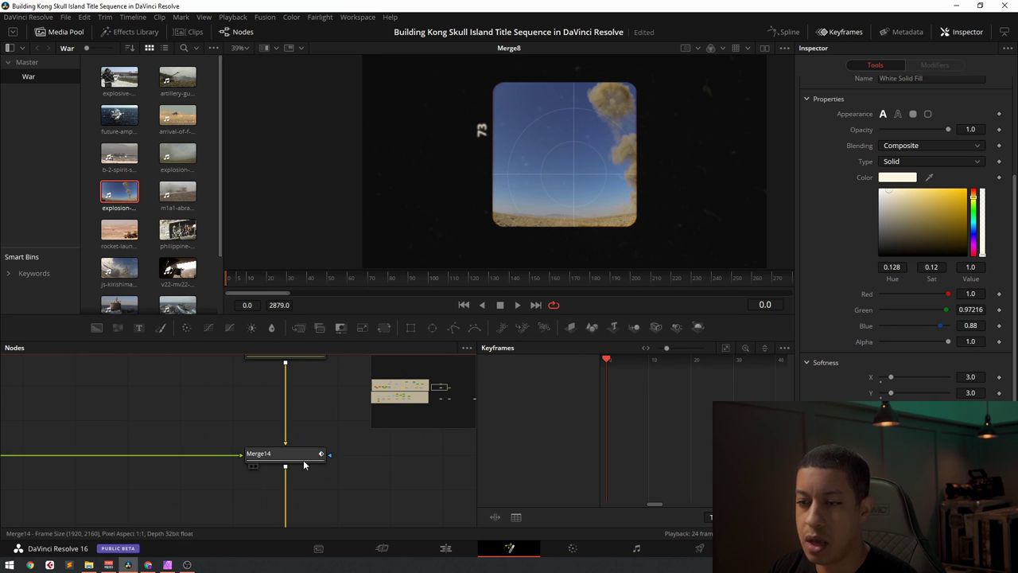
left_click_drag(299, 455, 479, 202)
scroll(295, 412, "up", 2)
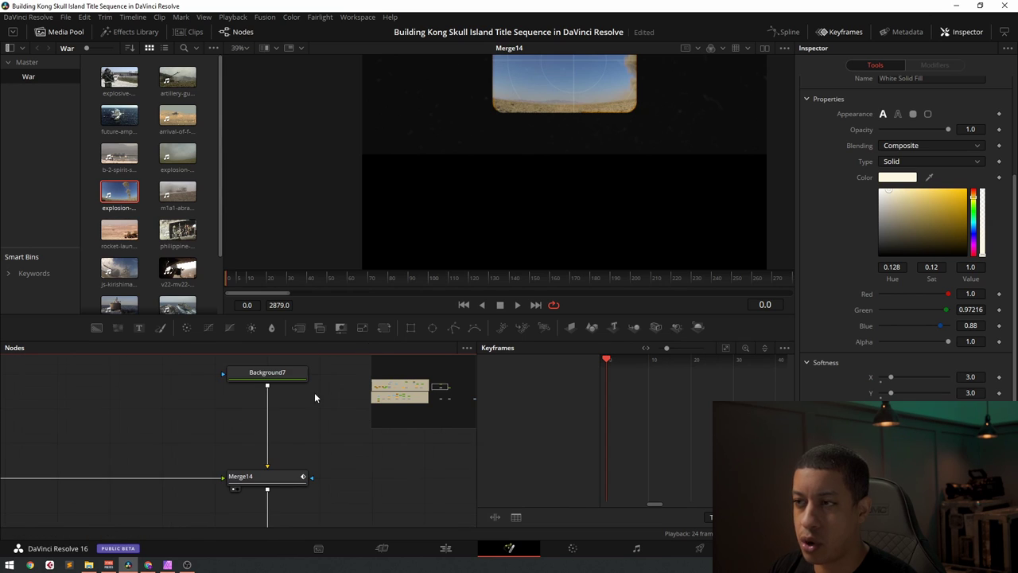
scroll(538, 175, "down", 5)
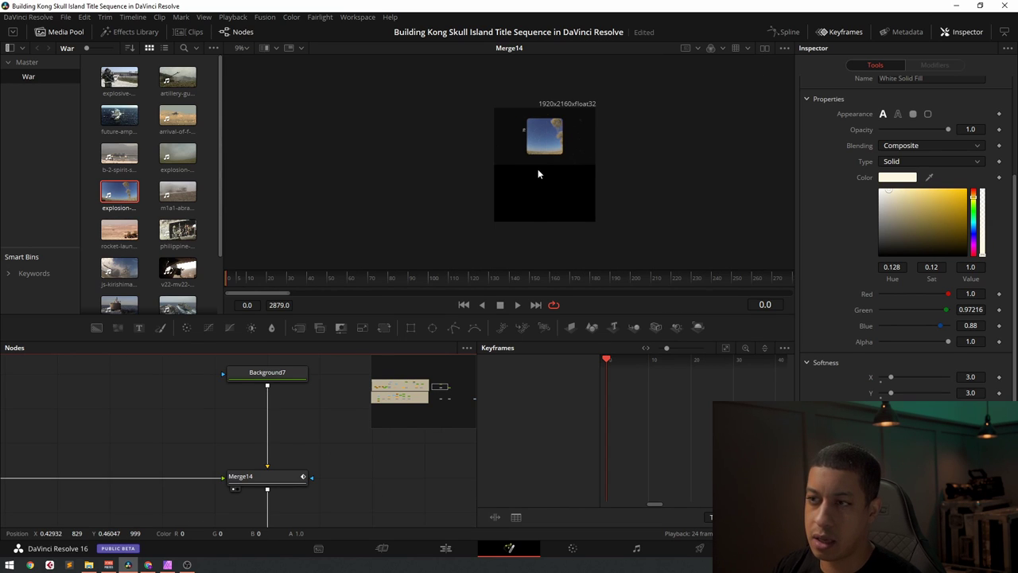
scroll(283, 383, "up", 1)
left_click(282, 382)
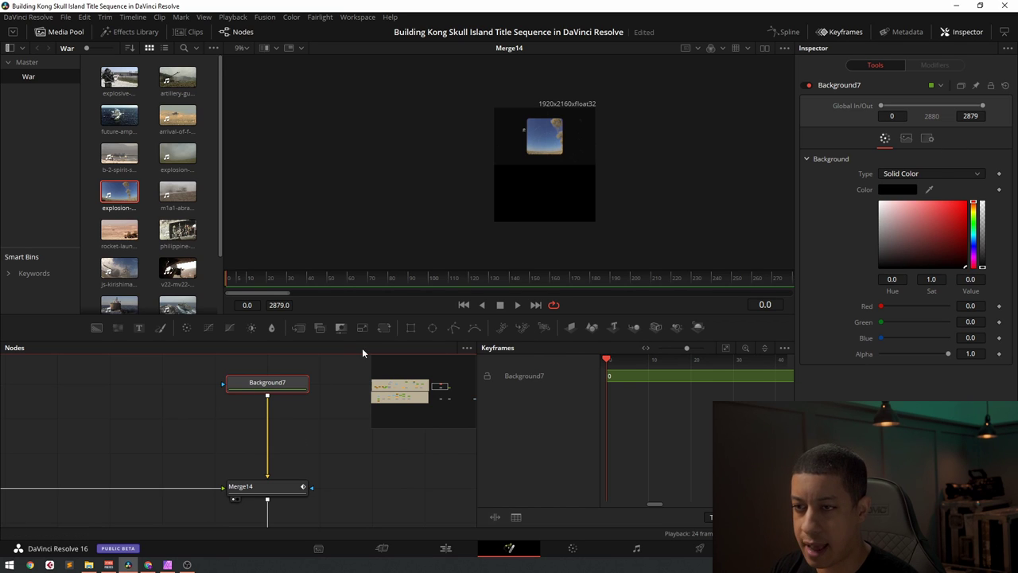
- Add a trial Background node, set its image height to 2160, and delete the node
left_click_drag(98, 328, 176, 422)
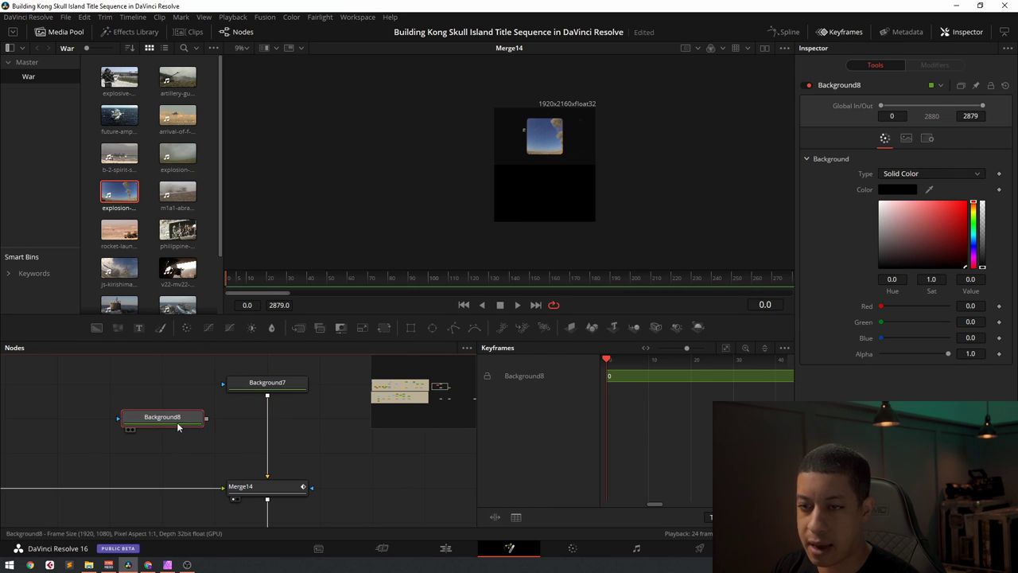
left_click(907, 139)
left_click(906, 240)
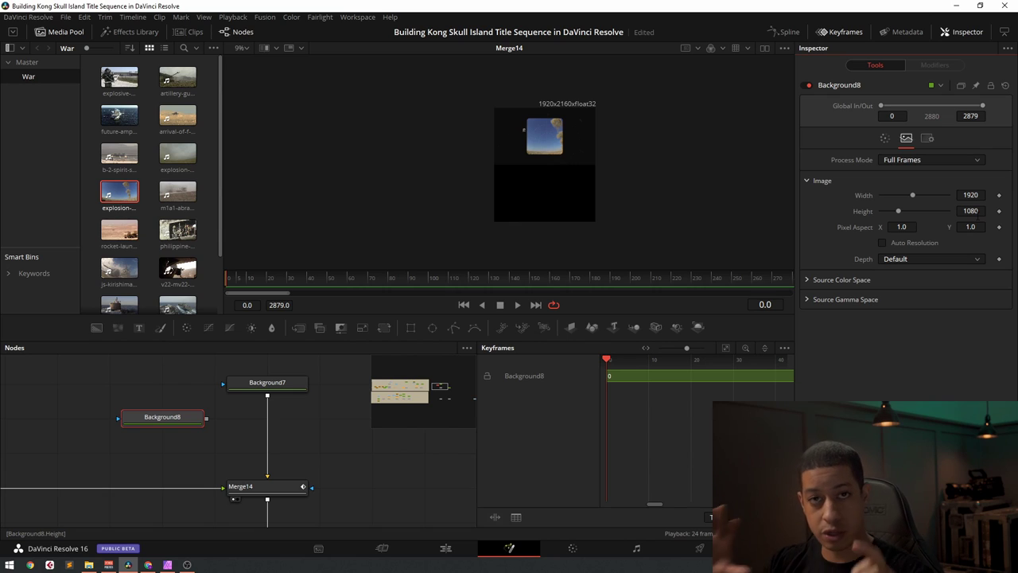
left_click(972, 210)
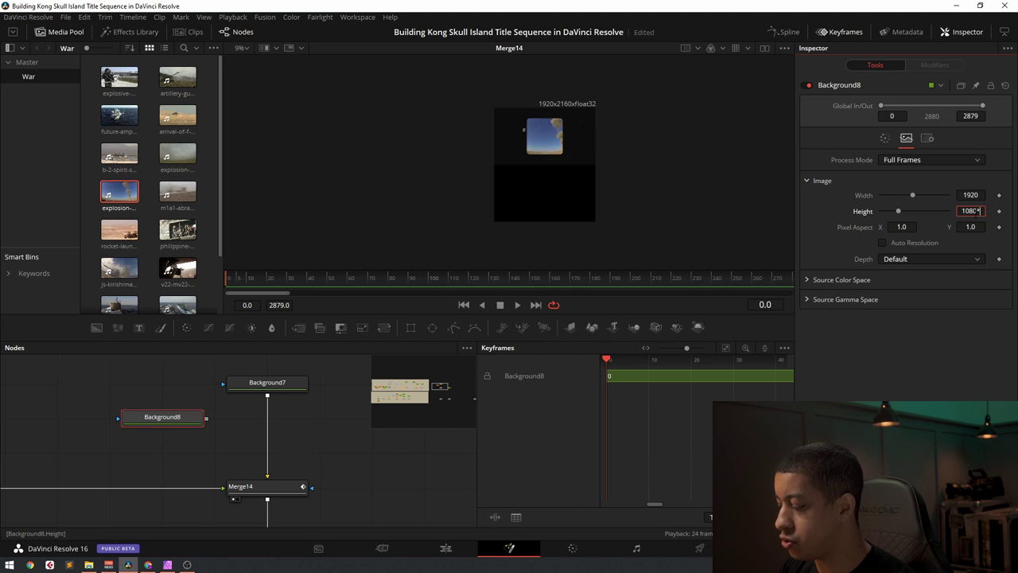
key("Tab")
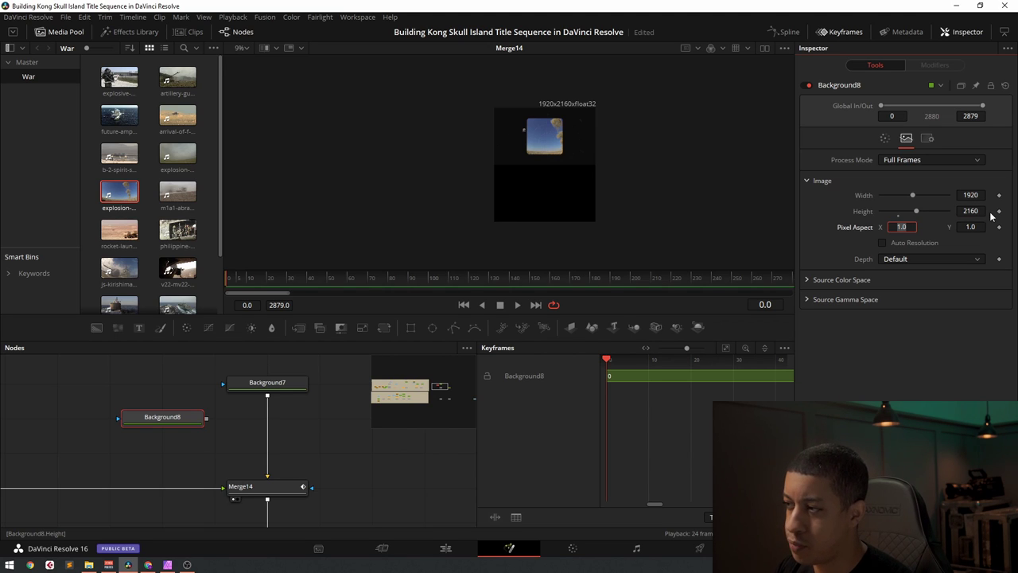
left_click(163, 420)
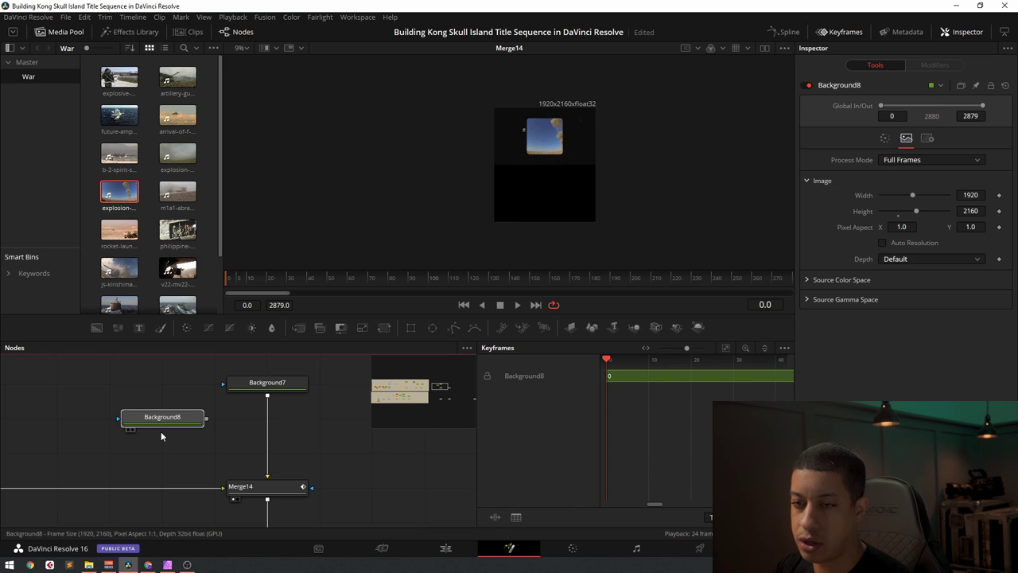
key("Delete")
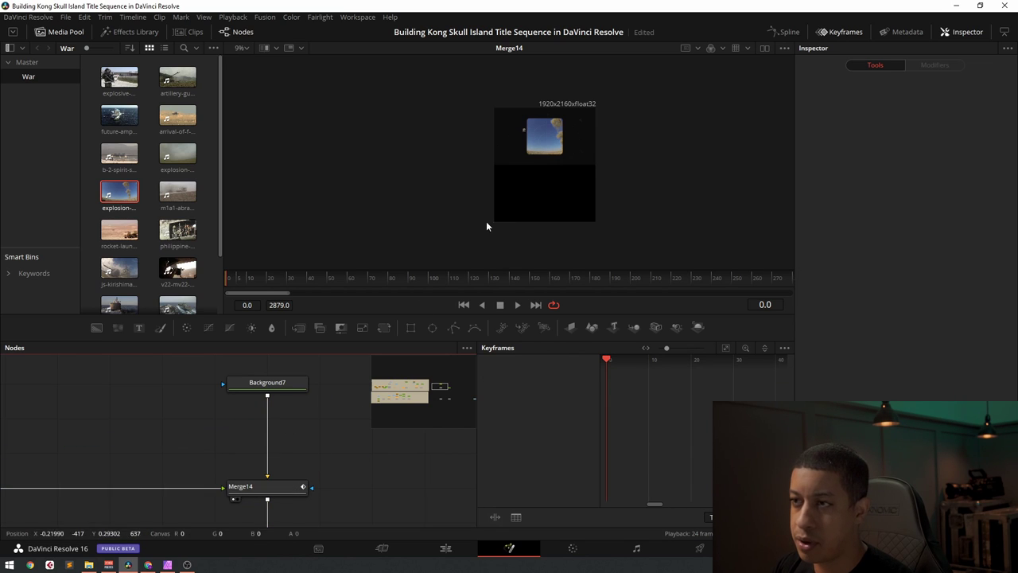
- Inspect Merge14's merge settings and show Merge15 in the viewer to see both underlays stacked
scroll(315, 455, "up", 2)
scroll(315, 455, "down", 2)
left_click(254, 478)
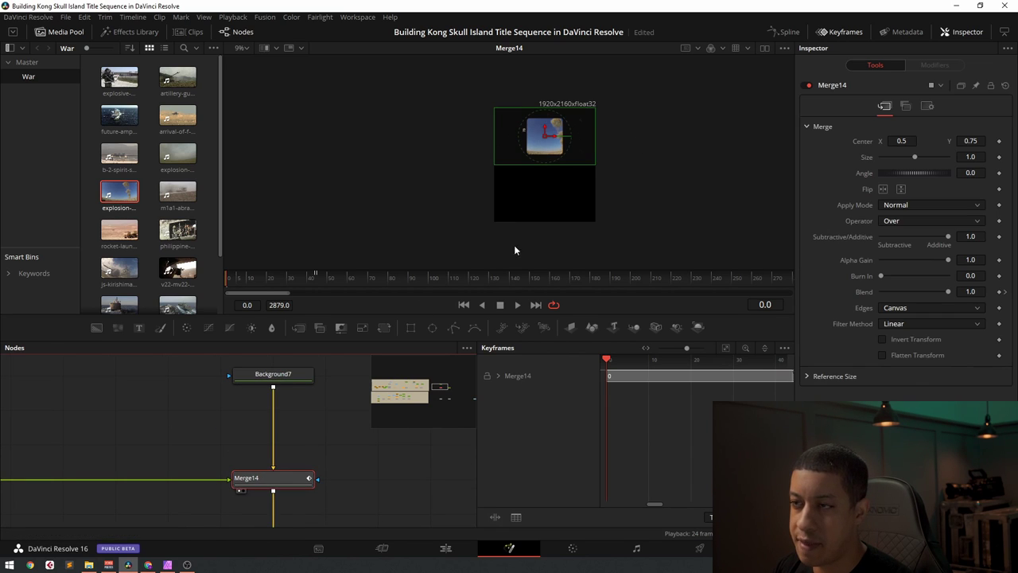
scroll(279, 489, "down", 3)
scroll(293, 469, "up", 2)
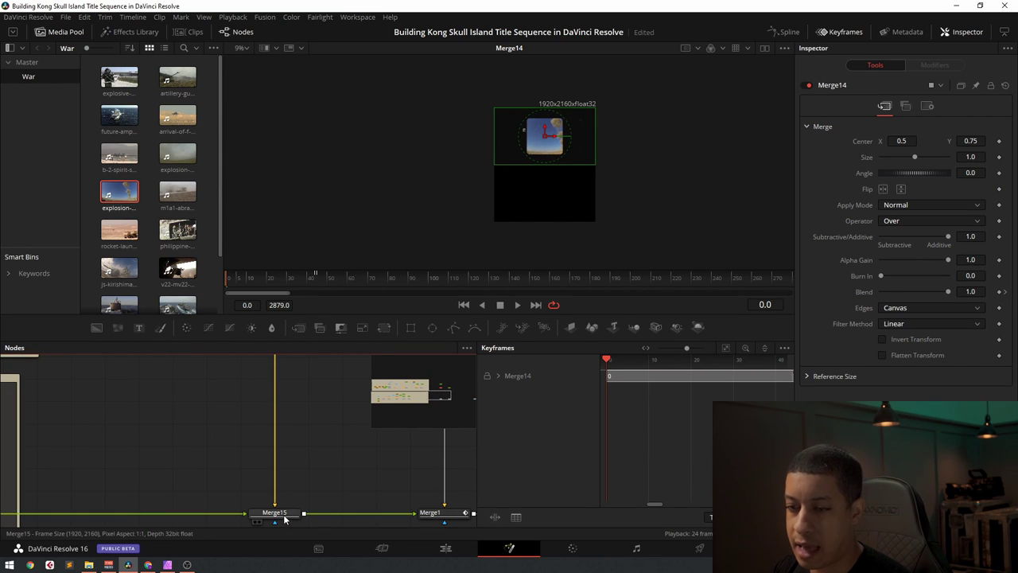
left_click(255, 521)
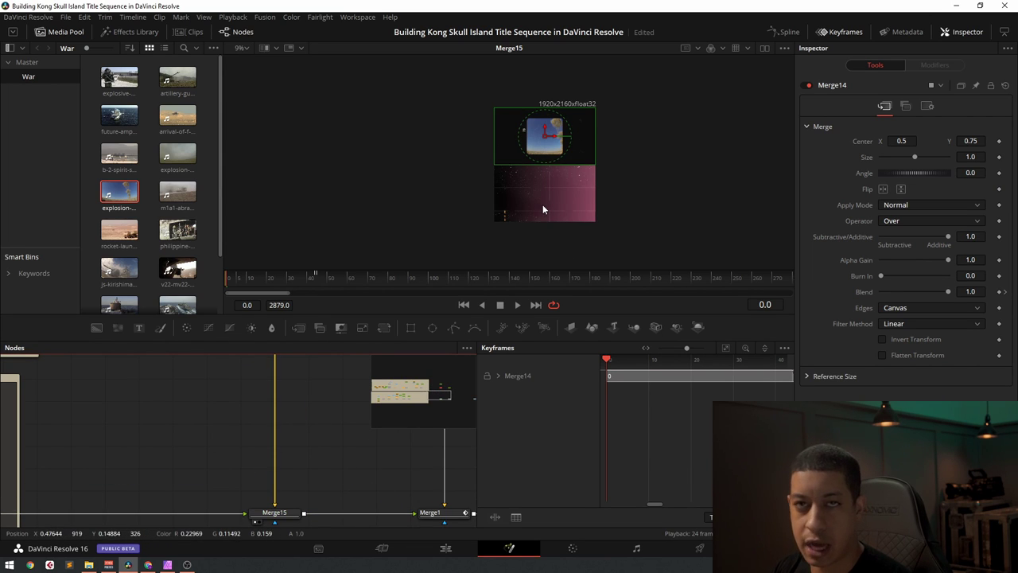
left_click_drag(296, 500, 257, 475)
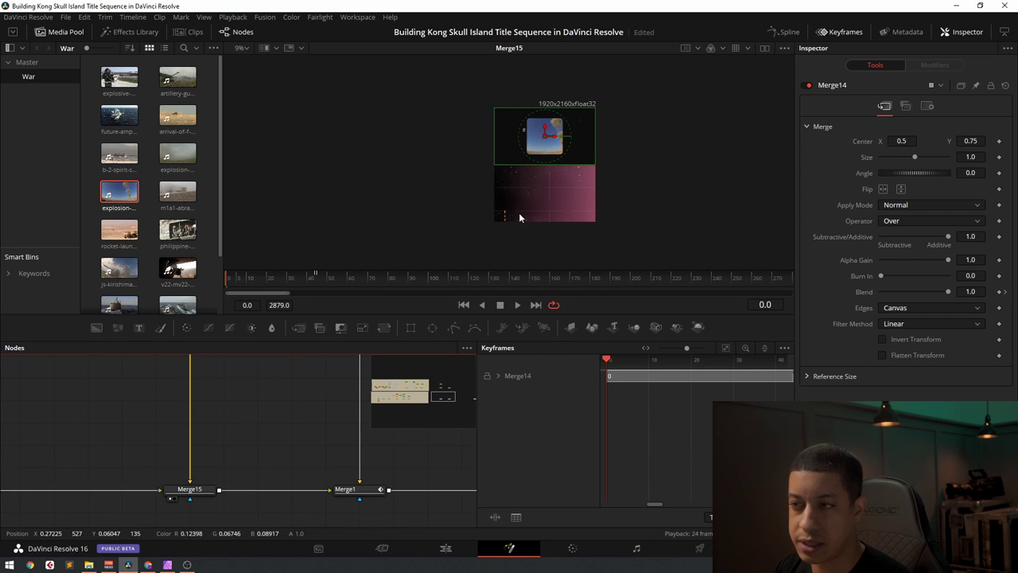
- Find the start of the lower underlay node group around Merge12 and move the playhead to frame 48
left_click_drag(62, 458, 249, 453)
key("ctrl+s")
scroll(258, 440, "down", 4)
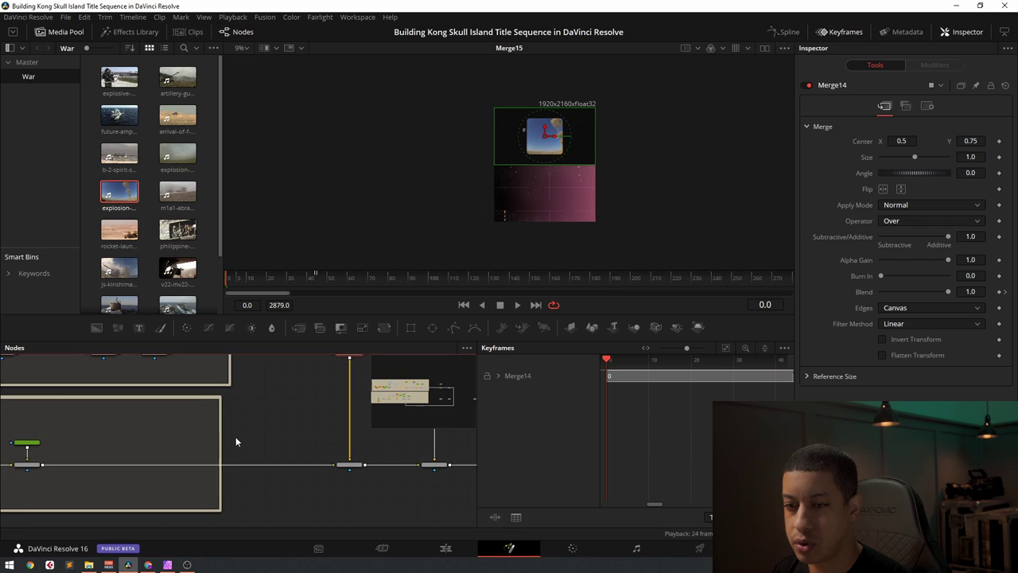
scroll(285, 459, "up", 2)
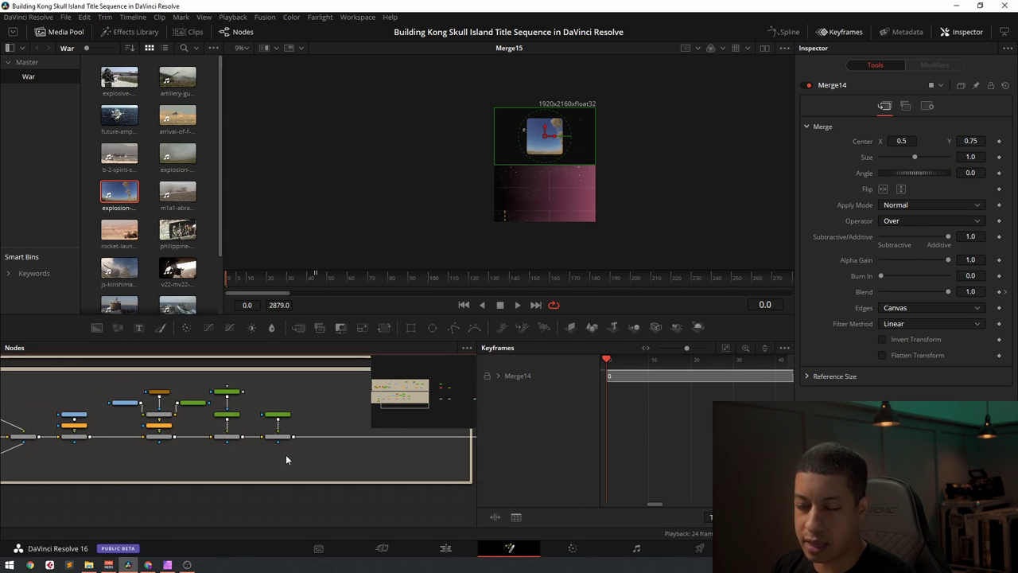
left_click_drag(103, 498, 310, 476)
left_click_drag(232, 479, 173, 481)
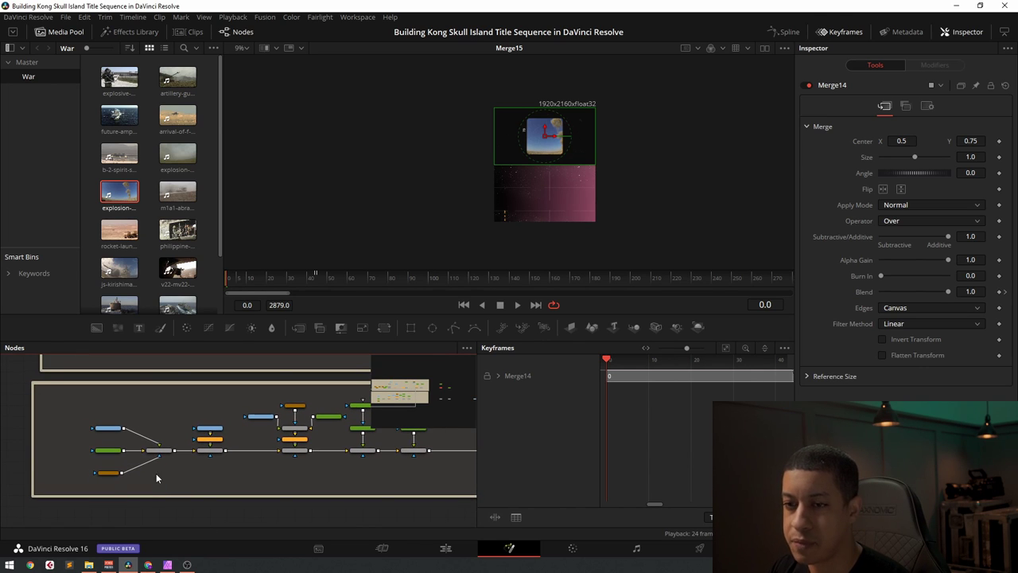
scroll(153, 466, "up", 5)
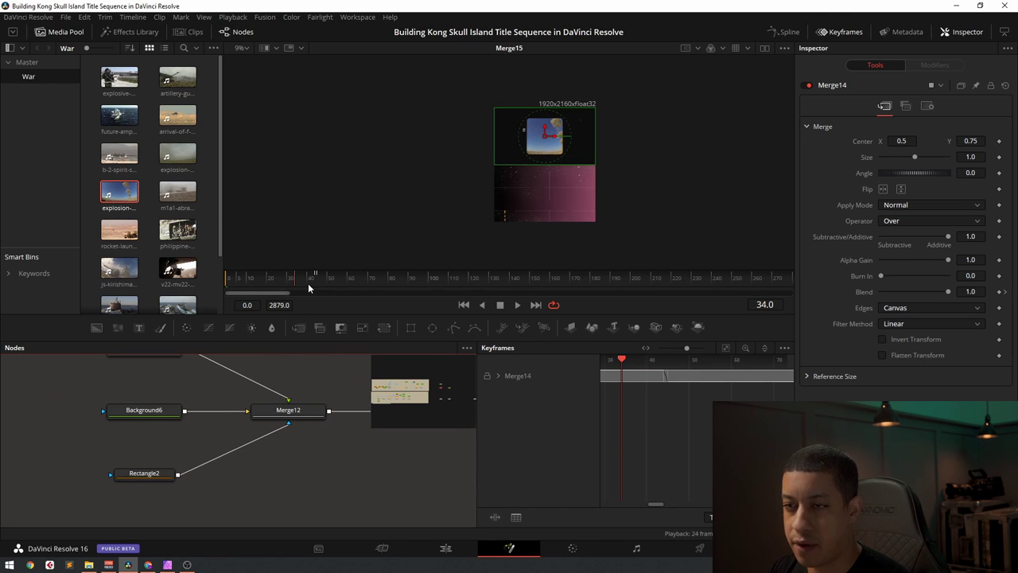
left_click_drag(302, 283, 324, 288)
left_click_drag(280, 454, 307, 498)
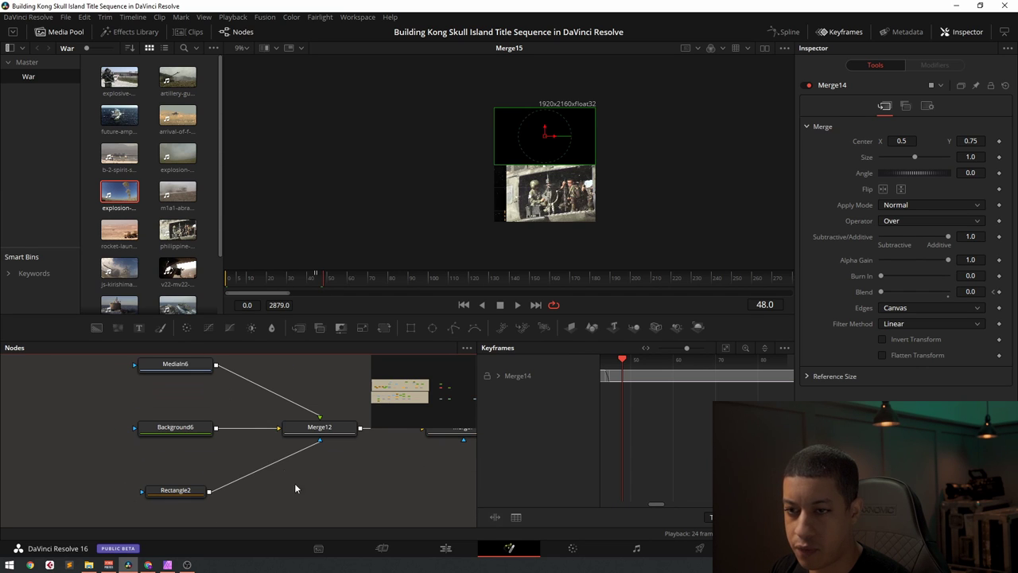
- Show the MediaIn6 footage in the viewer and frame the whole image
left_click_drag(166, 360, 434, 151)
scroll(541, 183, "up", 6)
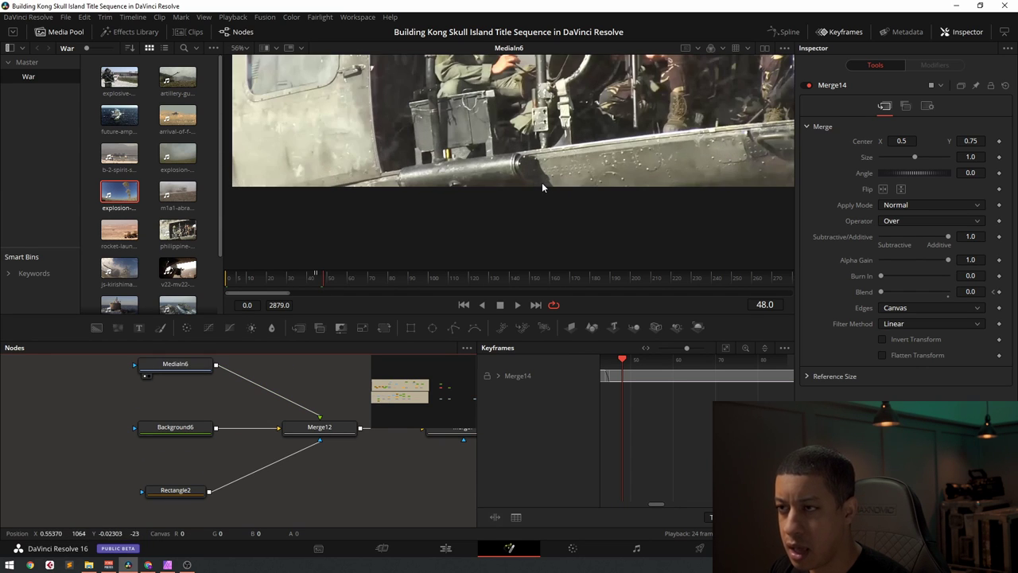
scroll(533, 177, "down", 3)
left_click_drag(538, 175, 532, 228)
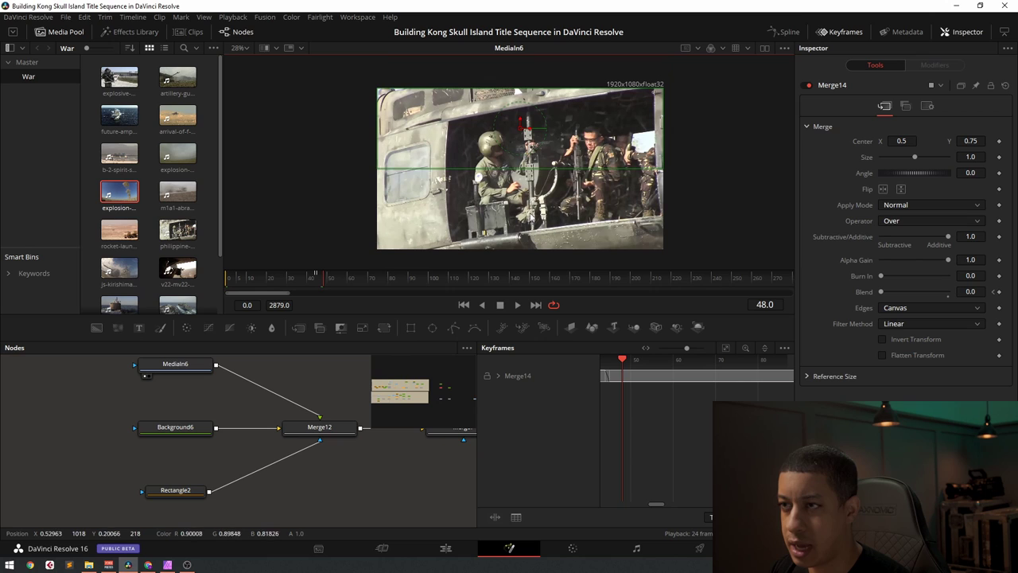
scroll(182, 406, "up", 1)
- Show Background6, the Rectangle2 mask and Merge12 in the viewer to see how the footage is masked over the background
left_click(175, 445)
key("1")
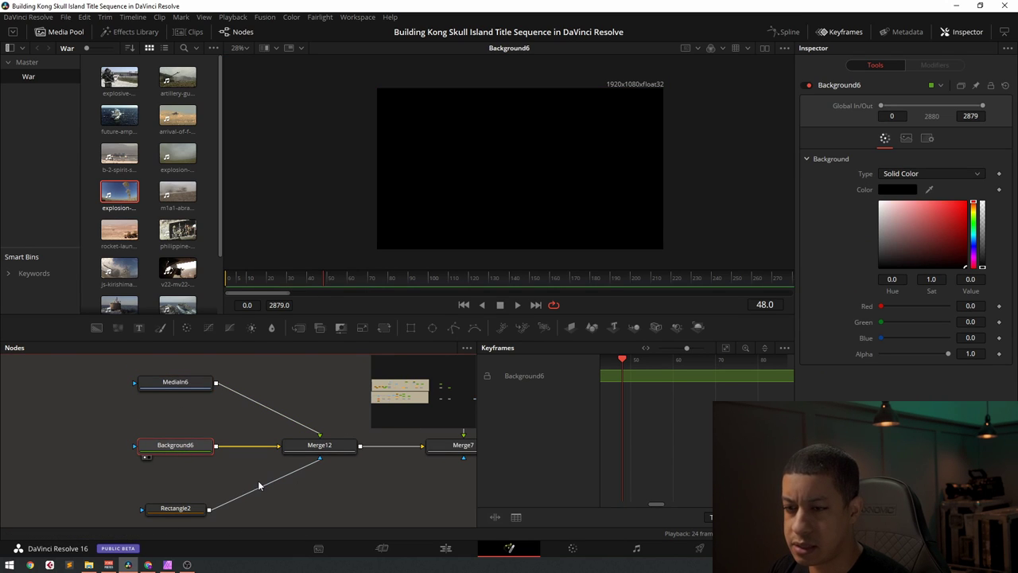
scroll(257, 478, "down", 1)
left_click_drag(168, 366, 422, 213)
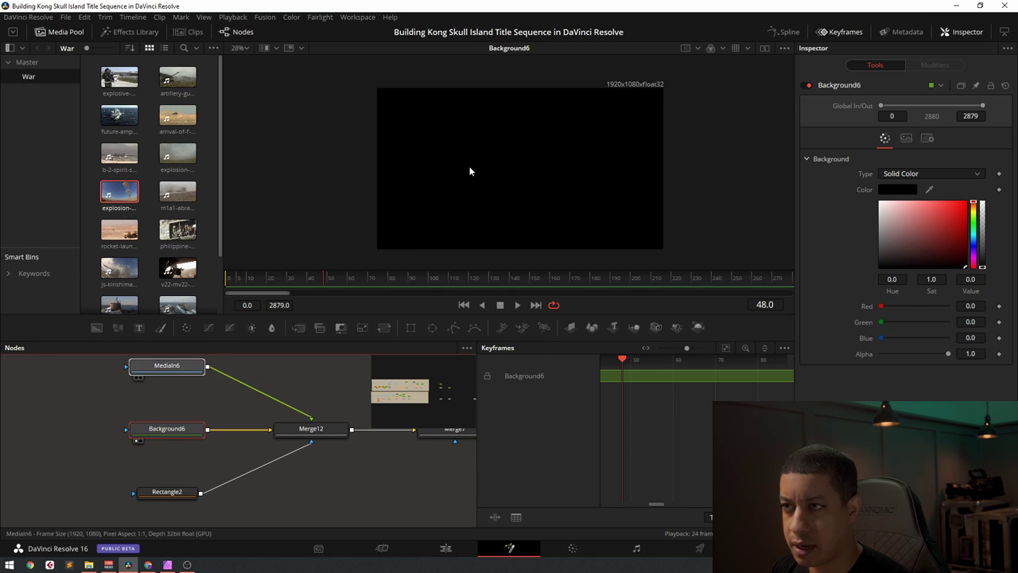
key("1")
left_click_drag(166, 492, 487, 254)
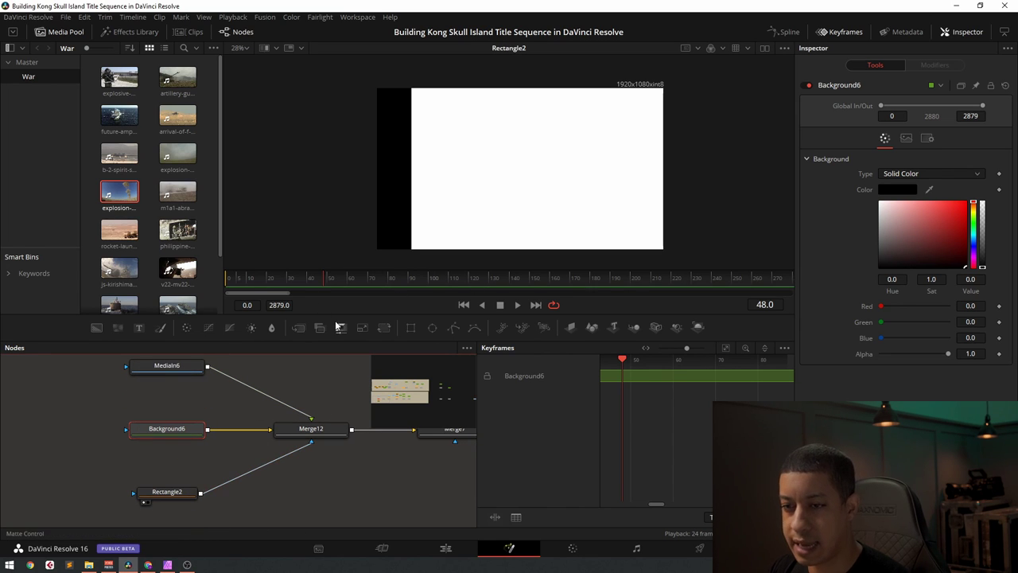
left_click_drag(316, 428, 443, 302)
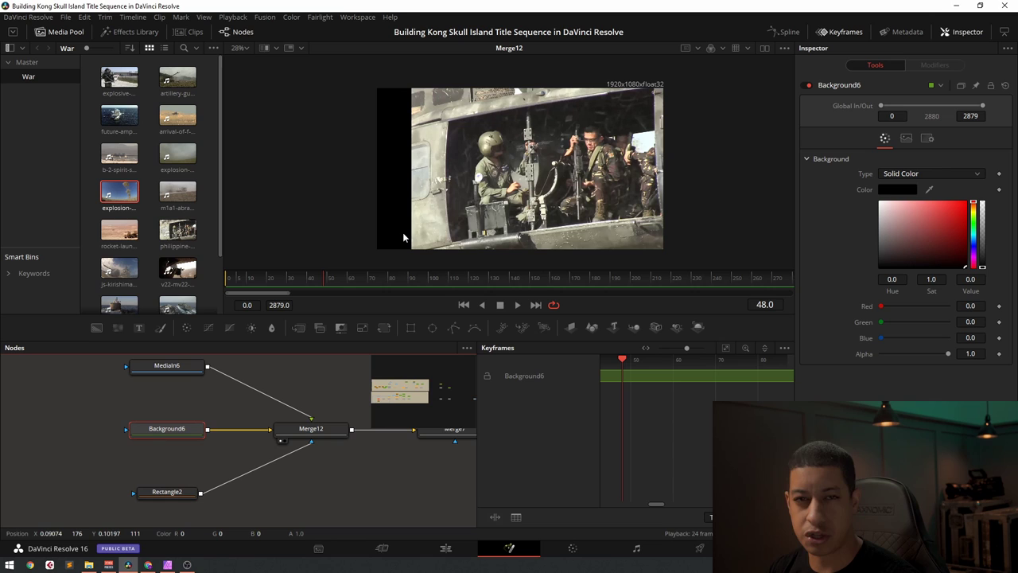
- Show Merge7, MediaIn2 and Blur4 in the viewer, and inspect MediaIn2's clip settings, to examine the line overlay
scroll(143, 489, "right", 5)
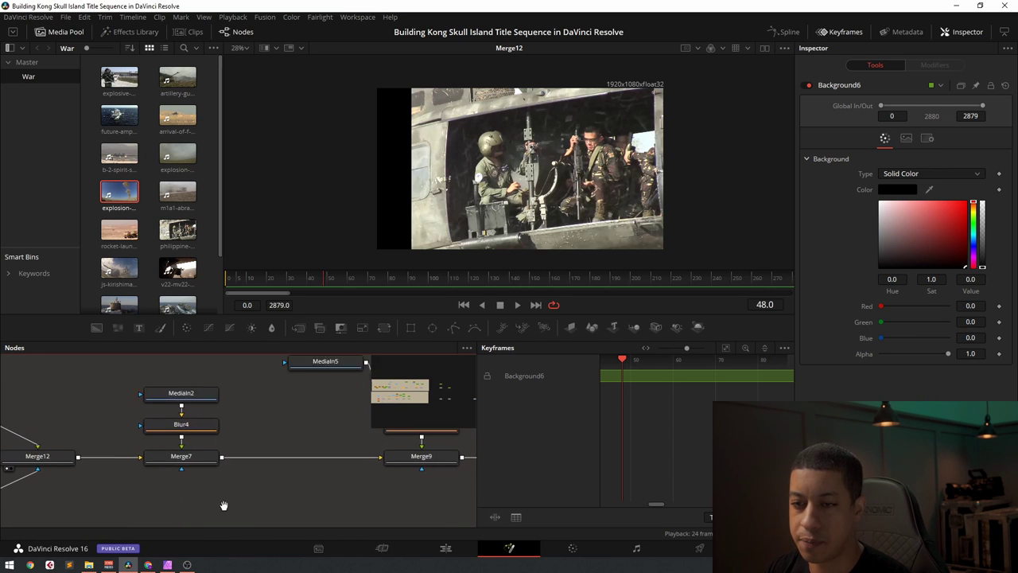
key("1")
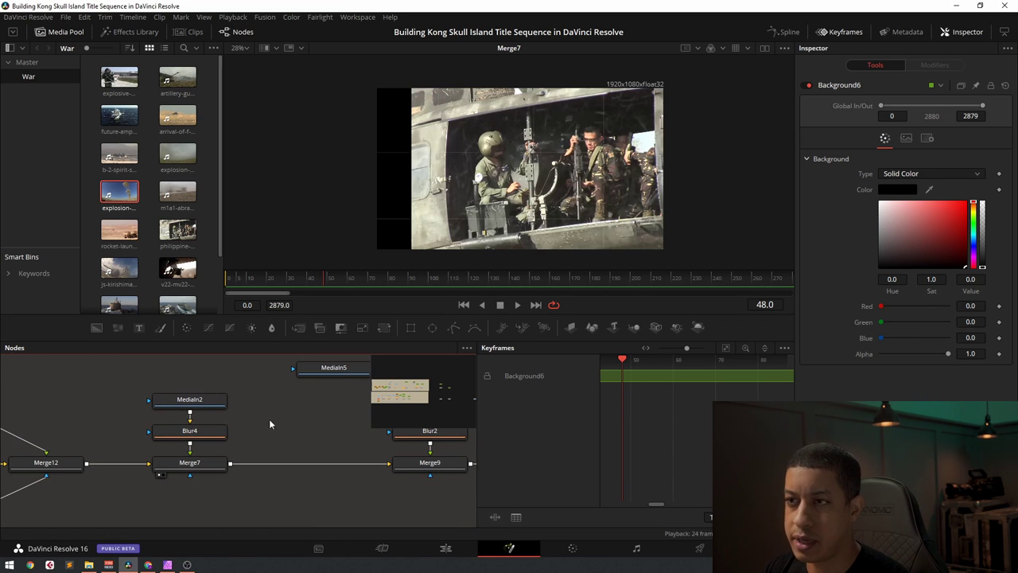
left_click_drag(189, 402, 448, 230)
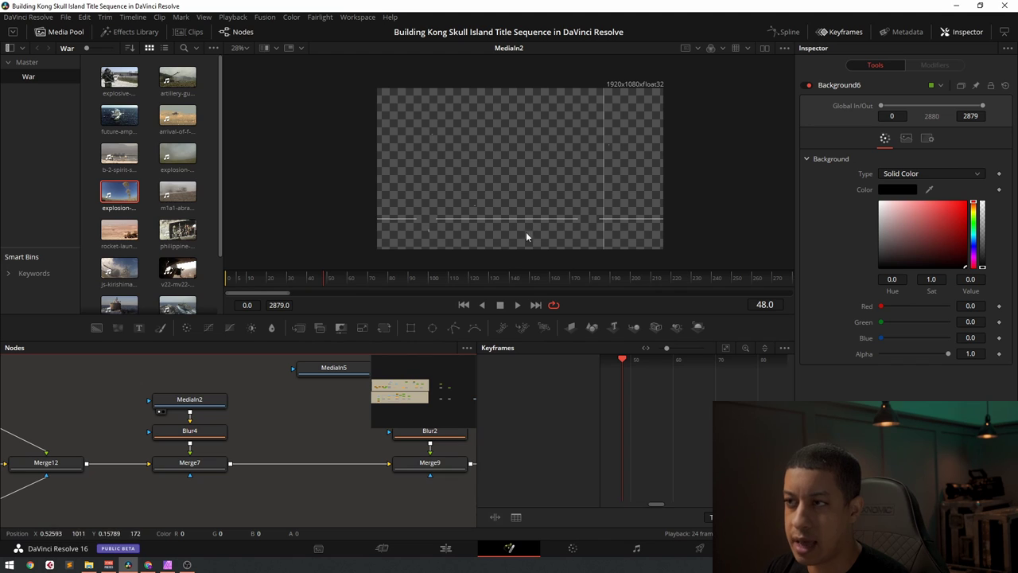
left_click(224, 405)
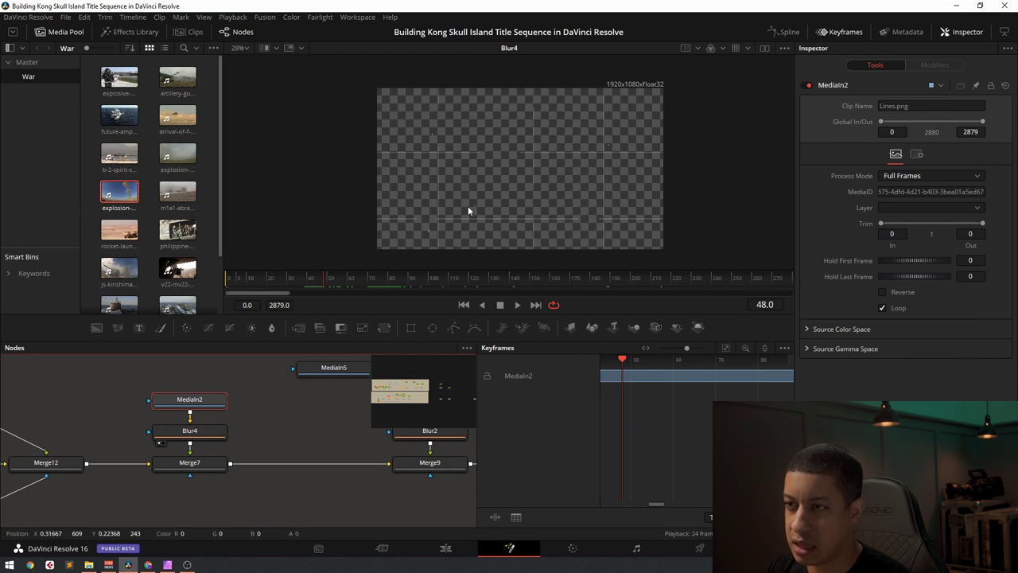
left_click_drag(199, 469, 470, 182)
left_click_drag(215, 434, 470, 184)
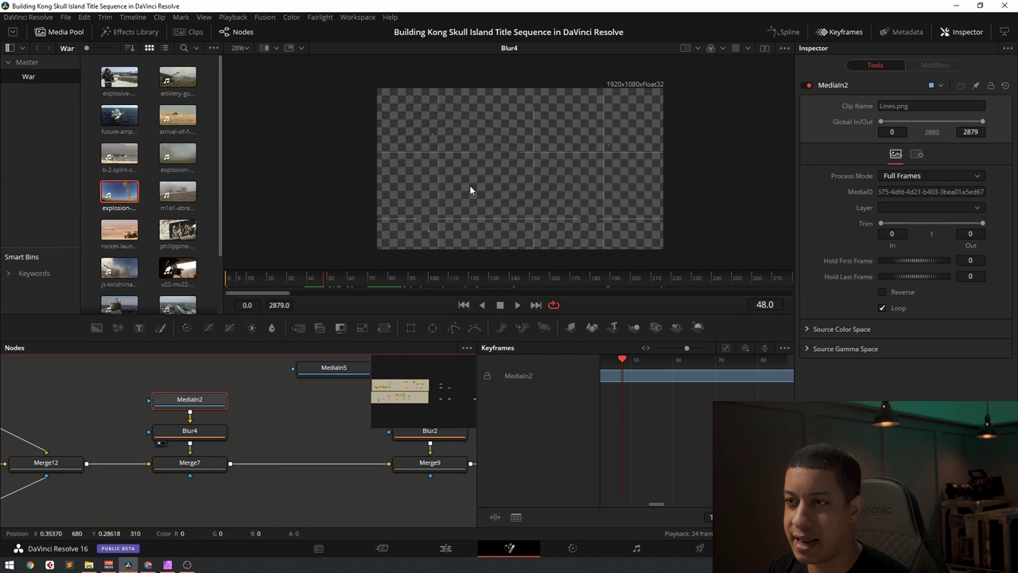
- Examine the blurred line overlay up close, show Merge7 in the viewer, and inspect Merge7's merge settings
scroll(432, 131, "up", 8)
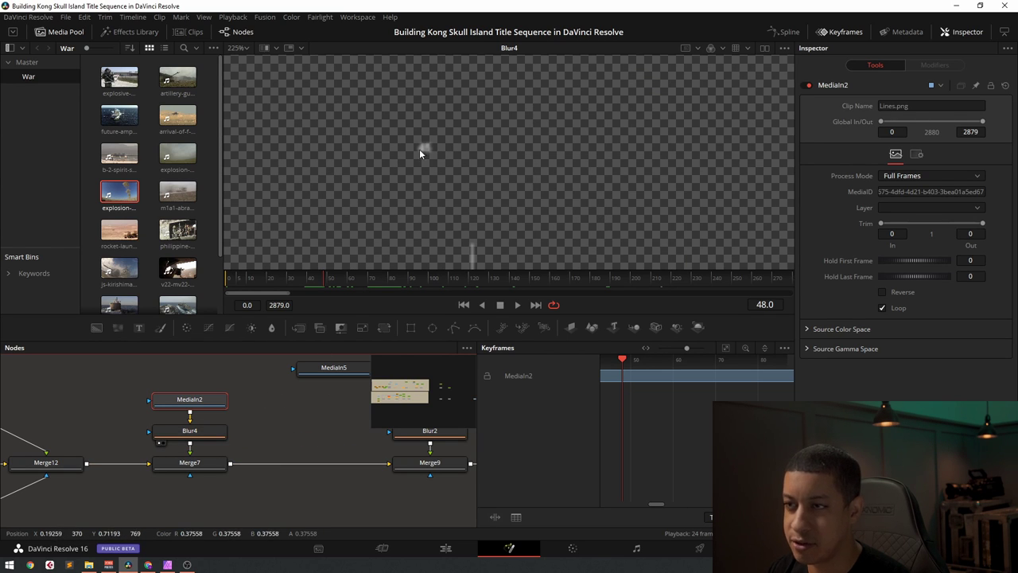
scroll(453, 171, "down", 10)
scroll(453, 170, "down", 3)
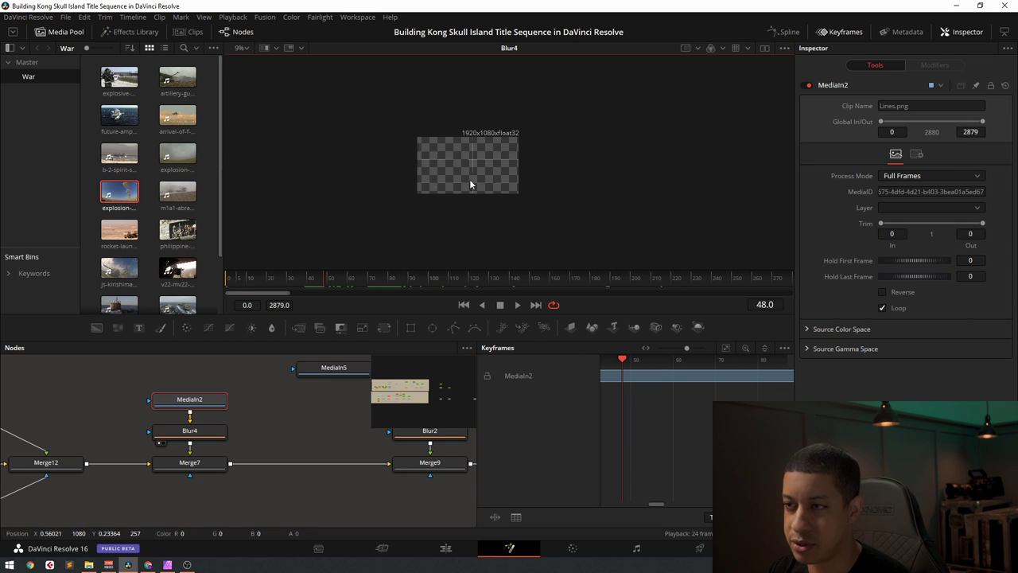
left_click_drag(208, 469, 466, 167)
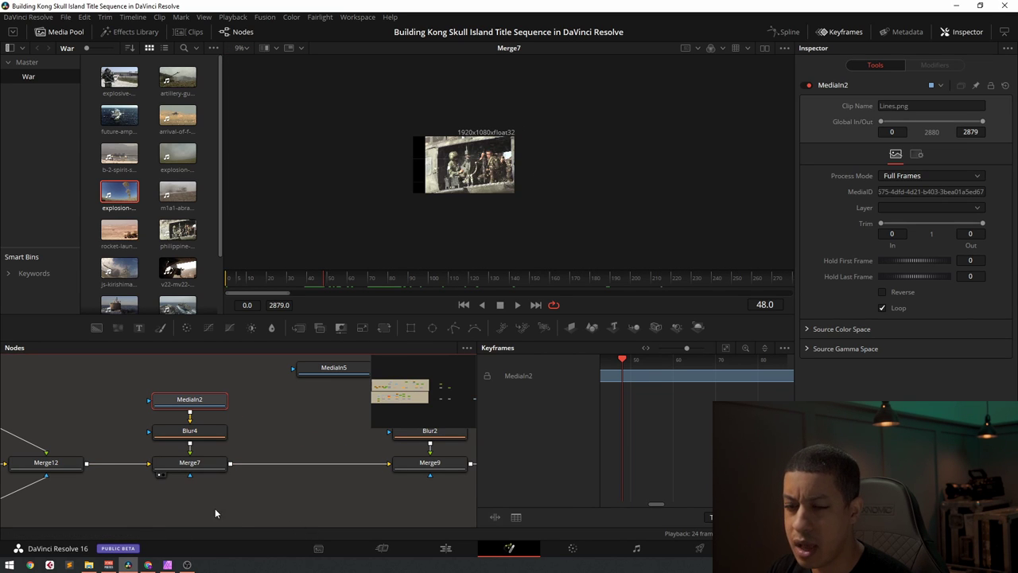
left_click(191, 470)
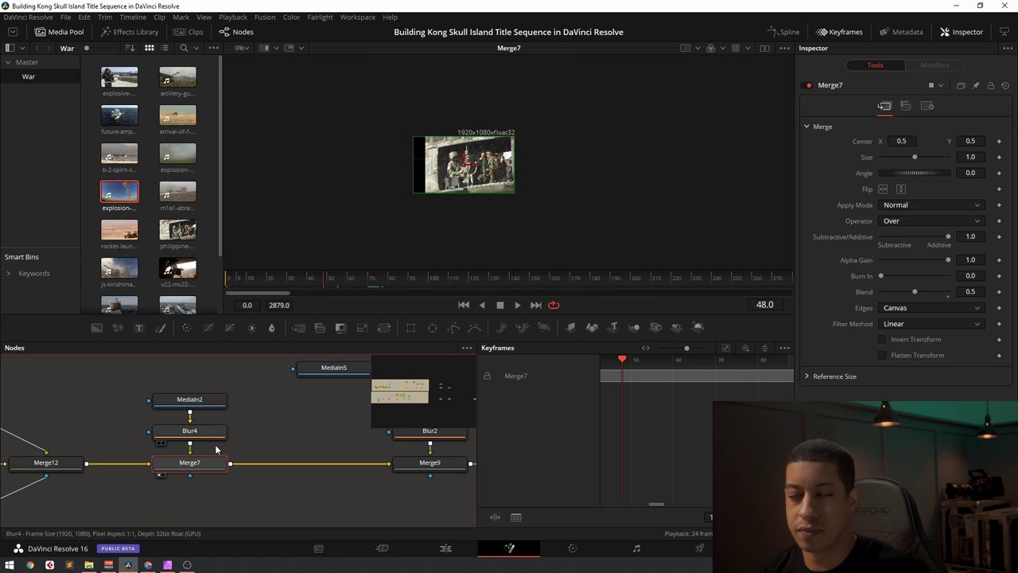
- Show Merge10 in the viewer to examine how the Polygon3 mask shapes the MediaIn5 dust over Background4
left_click_drag(215, 448, 53, 461)
left_click_drag(265, 475, 424, 238)
scroll(314, 463, "up", 2)
left_click_drag(255, 451, 461, 152)
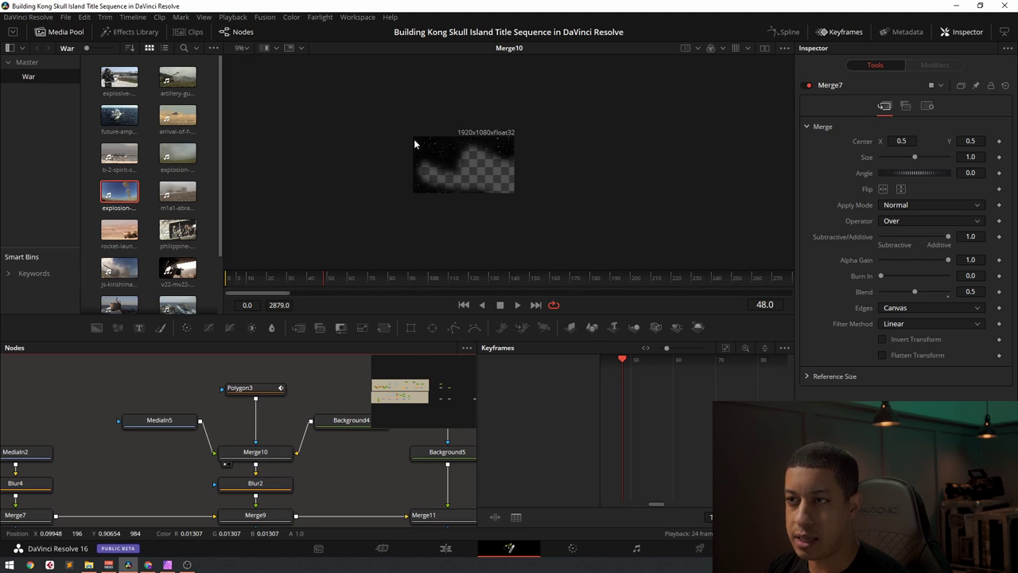
scroll(450, 161, "up", 2)
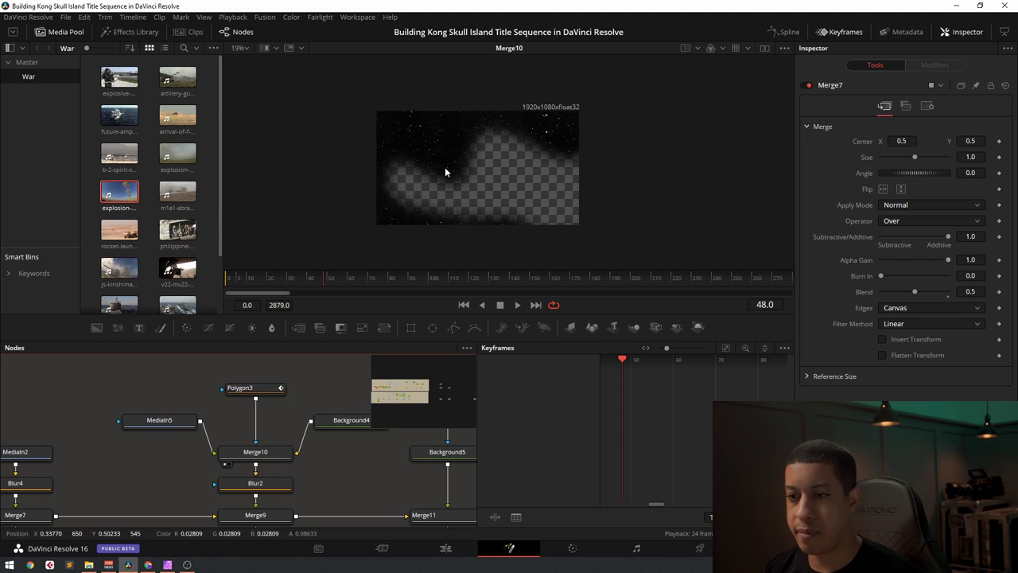
key("1")
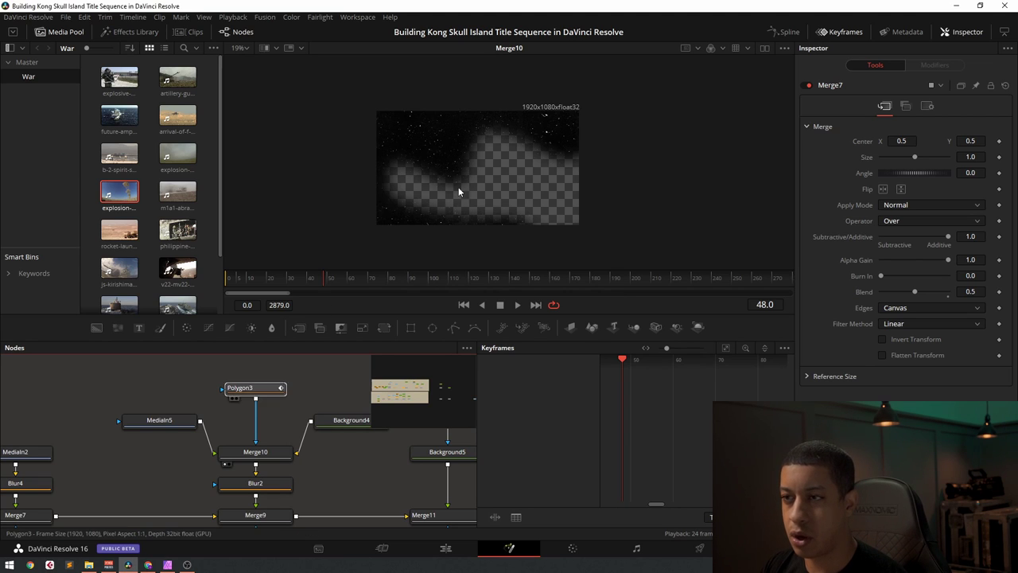
key("1")
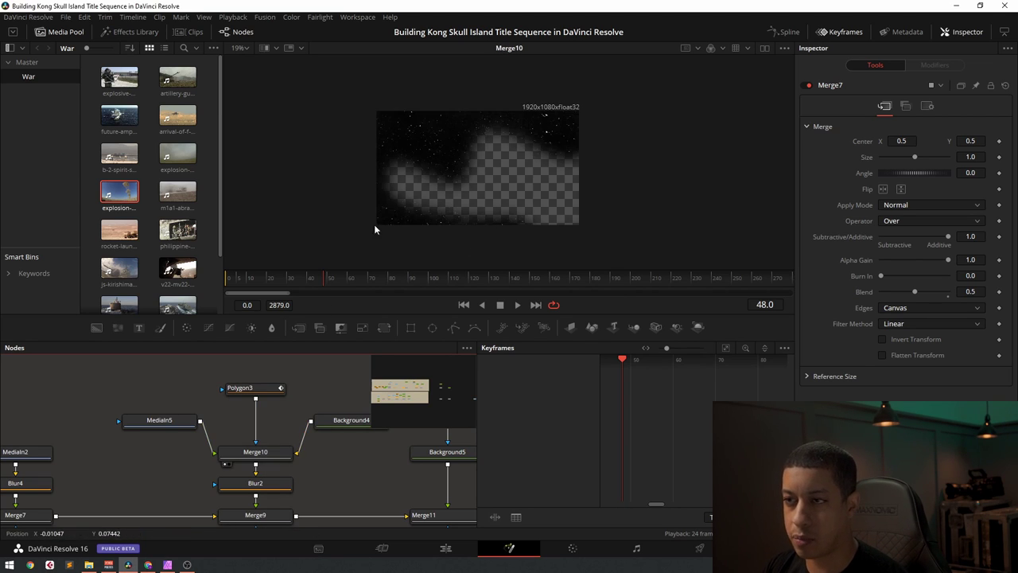
- Show Merge9 in the viewer and inspect its apply mode to see how the dust is blended over the footage
scroll(325, 466, "down", 3)
key("1")
key("1")
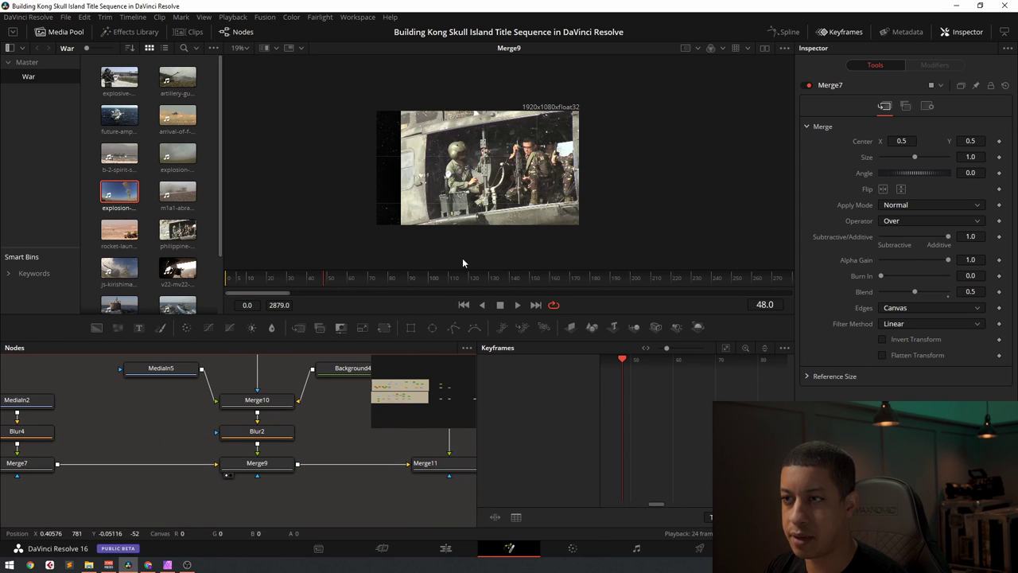
left_click(265, 466)
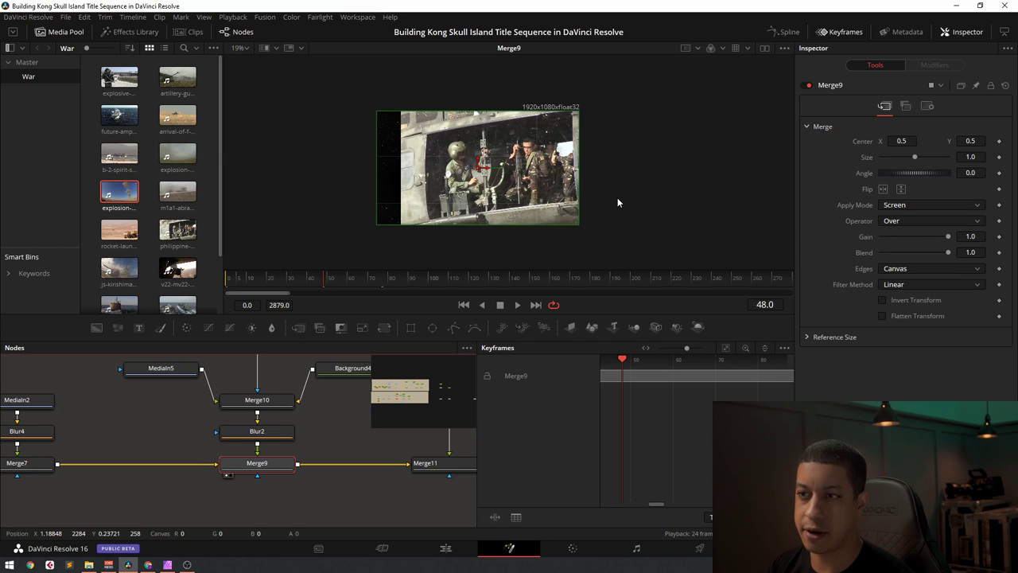
- Show FastNoise1 in the viewer, move the playhead to frame 51, and compare the noise with Merge11's output
scroll(268, 484, "right", 6)
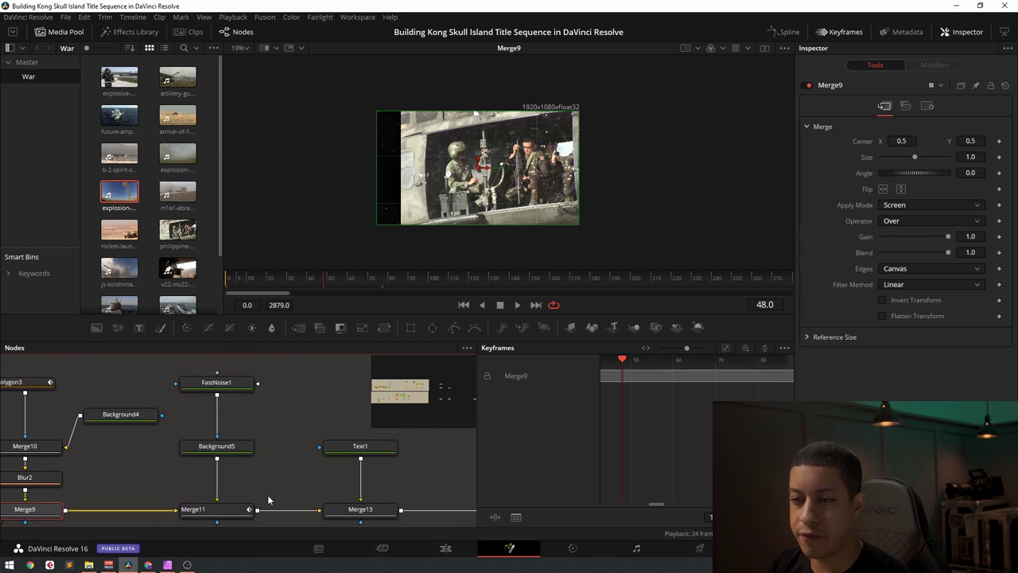
scroll(267, 458, "left", 2)
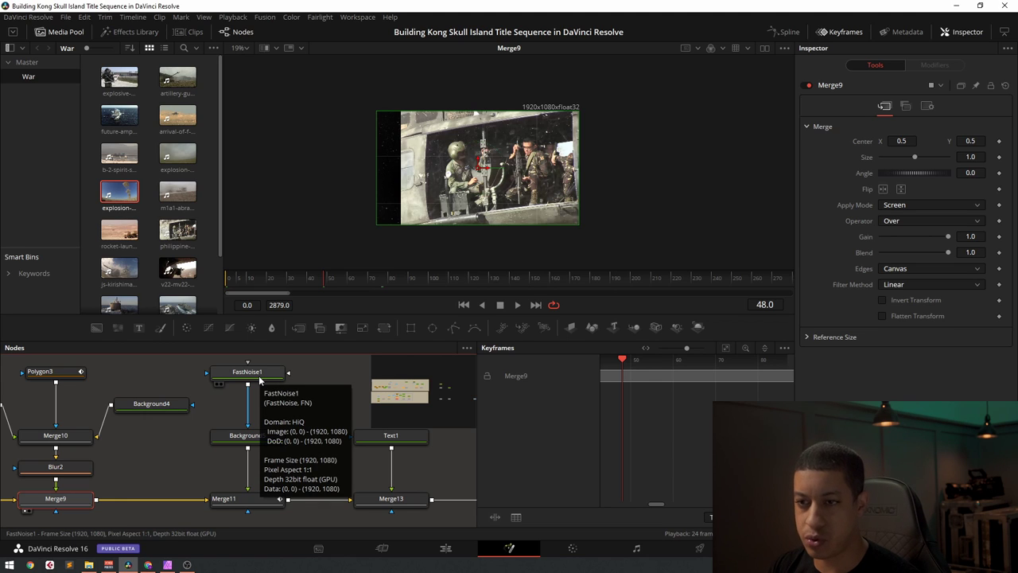
left_click_drag(246, 372, 503, 144)
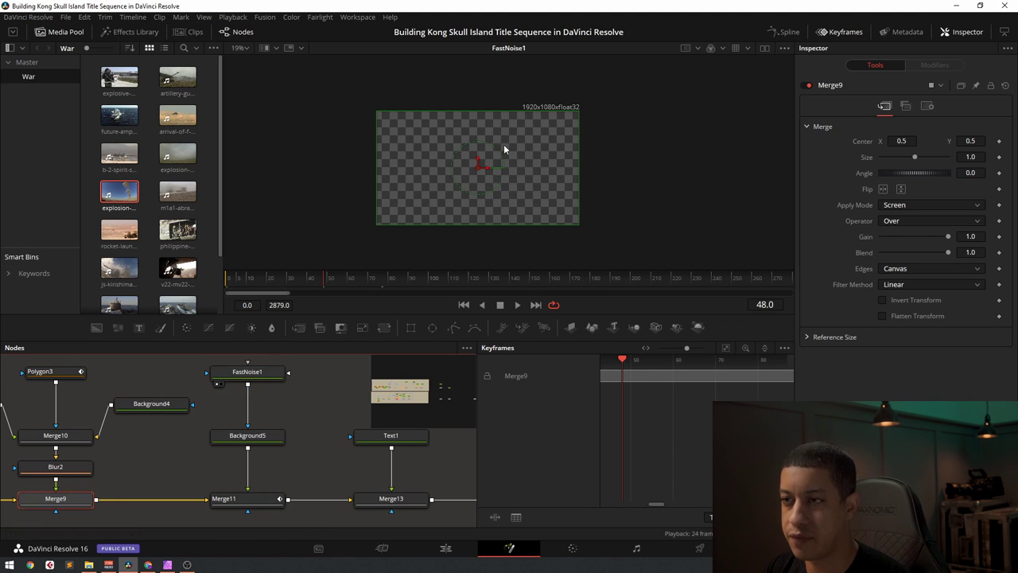
mouse_move(319, 278)
left_mouse_down()
mouse_move(347, 284)
mouse_move(313, 284)
mouse_move(330, 280)
left_mouse_up()
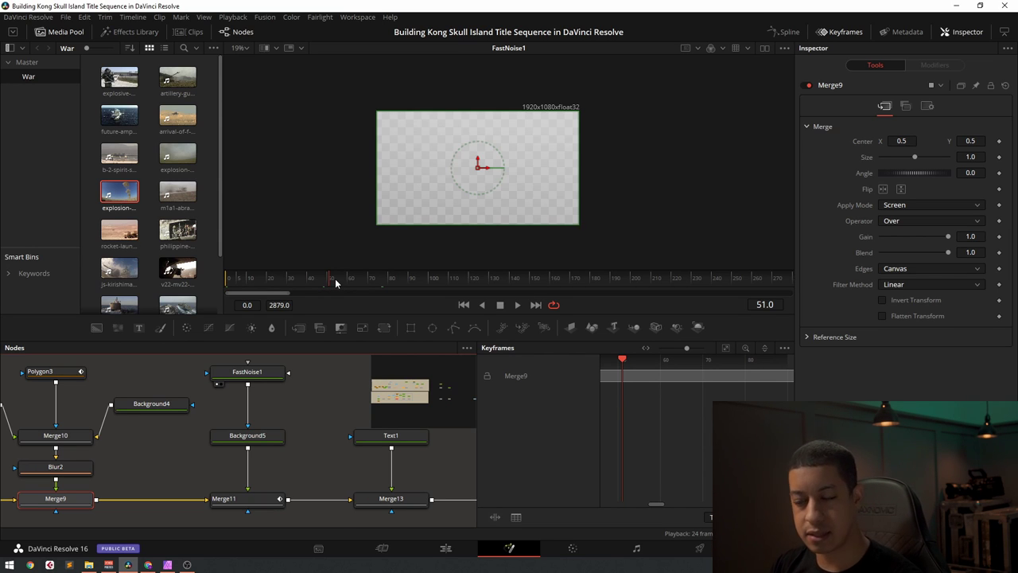
left_click(217, 510)
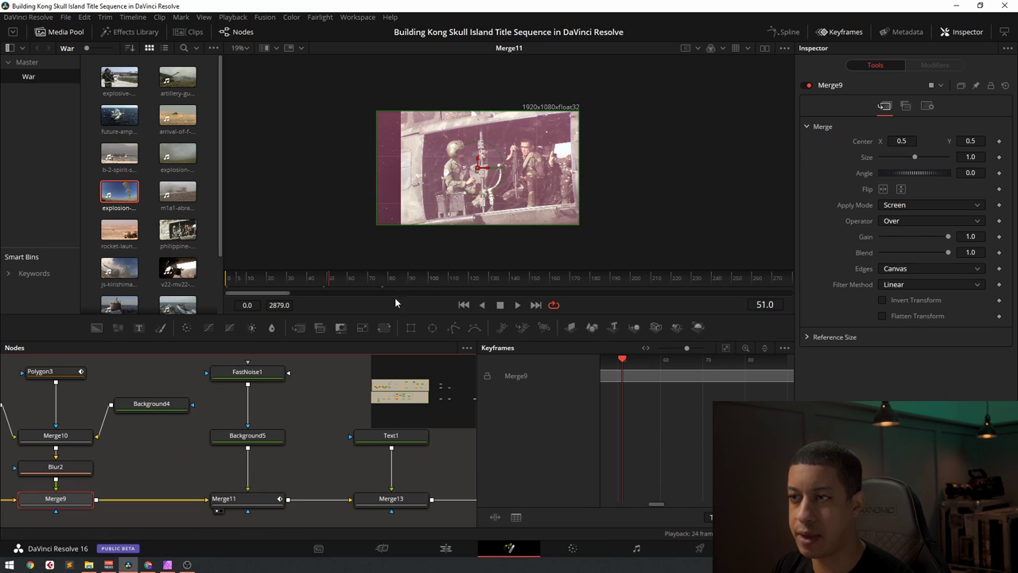
- Show FastNoise1 in the viewer again and inspect its noise settings
left_click(267, 437)
left_click(256, 379)
scroll(256, 379, "up", 1)
left_click(219, 396)
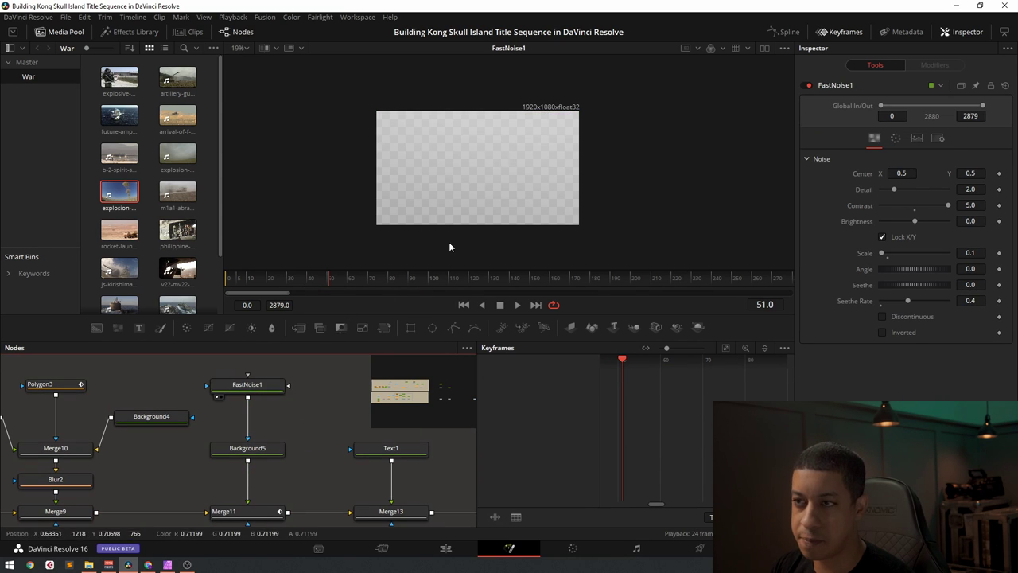
- Show Background5 in the viewer, inspect its solid color, and view the tint over the footage through Merge11
left_click(250, 458)
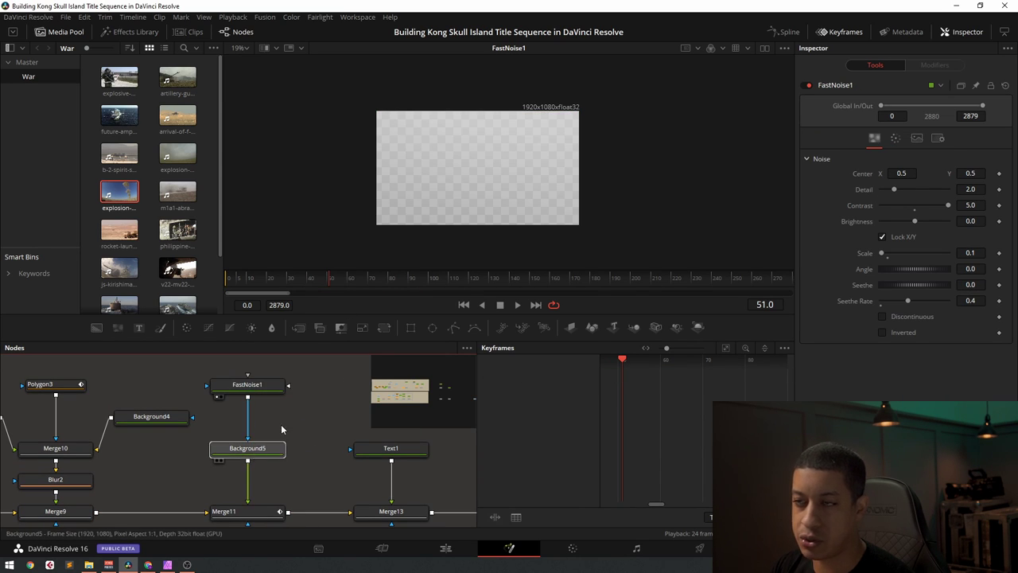
key("1")
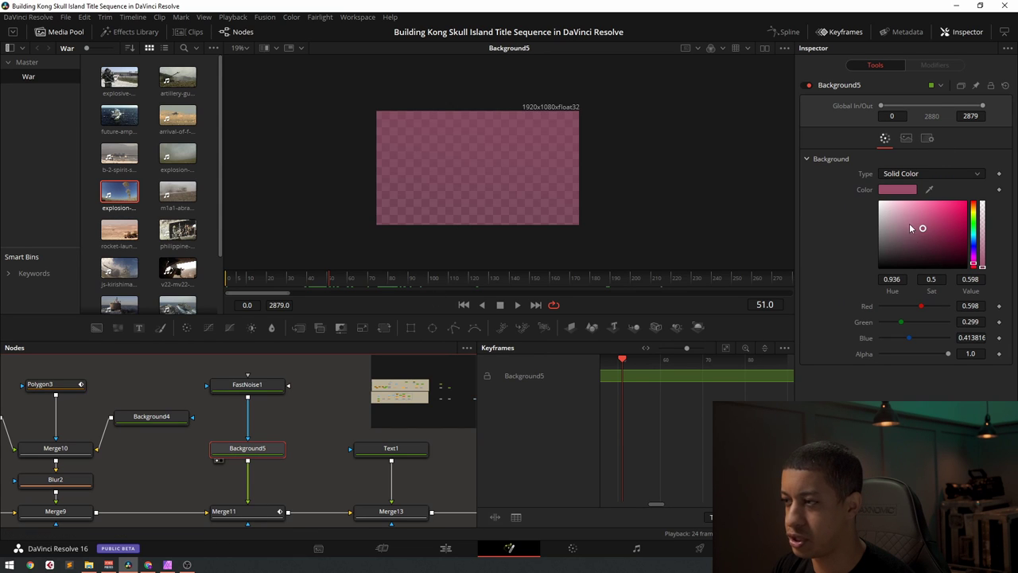
left_click_drag(231, 511, 382, 270)
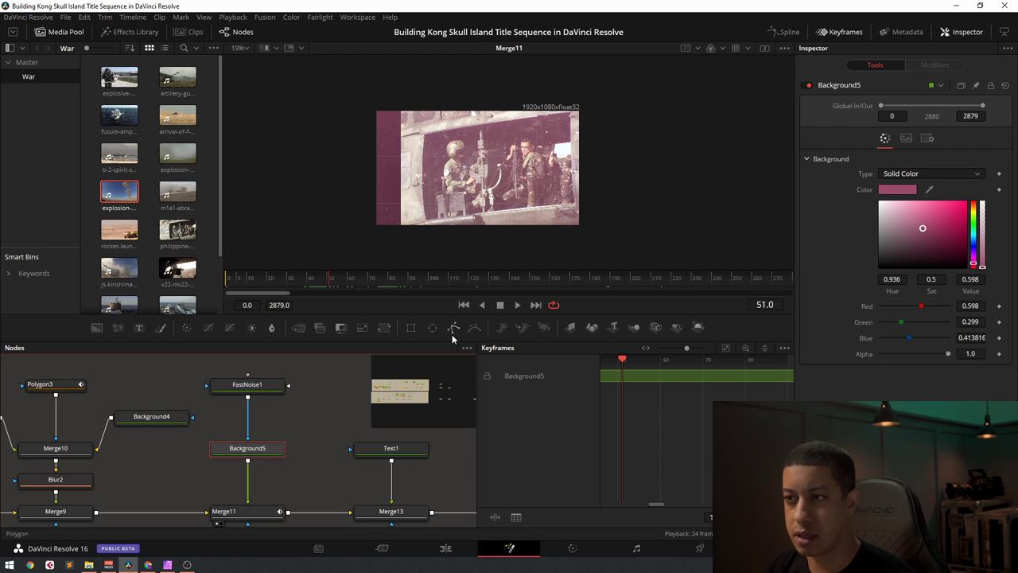
- Show Merge13 in the viewer, examine the date stamp up close, and inspect Text1's text settings
left_click_drag(351, 508, 244, 429)
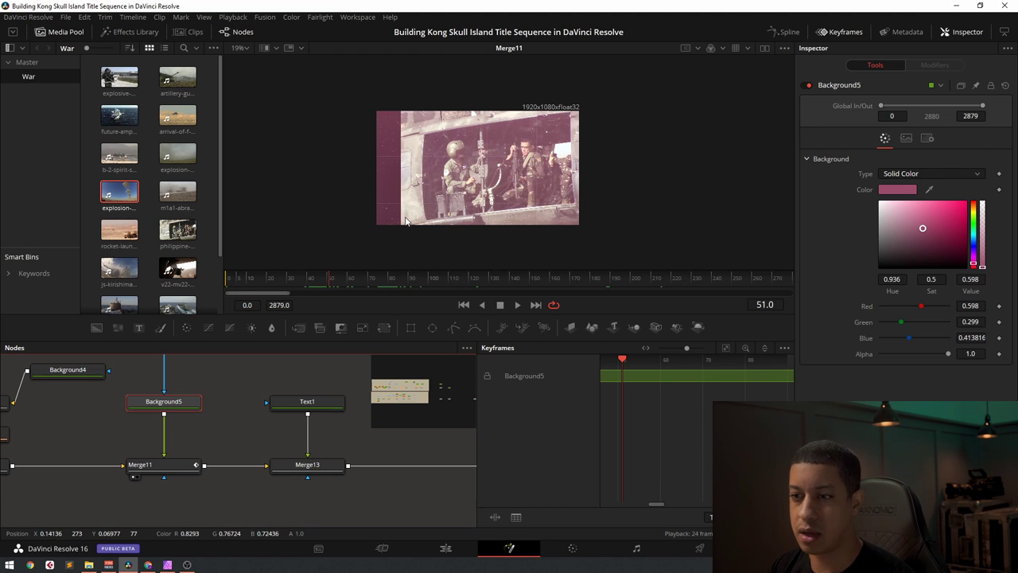
left_click_drag(334, 448, 302, 462)
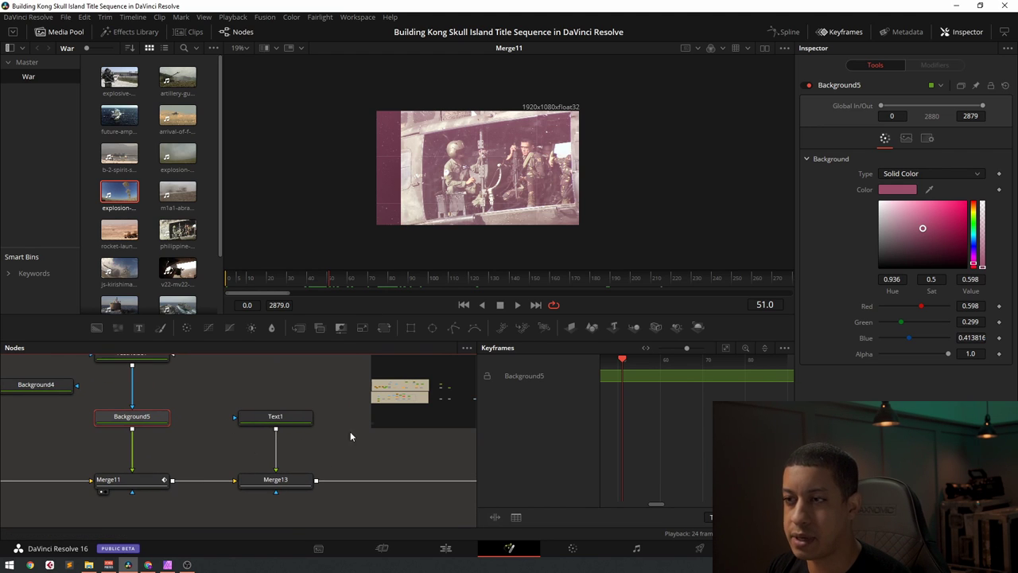
left_click(244, 491)
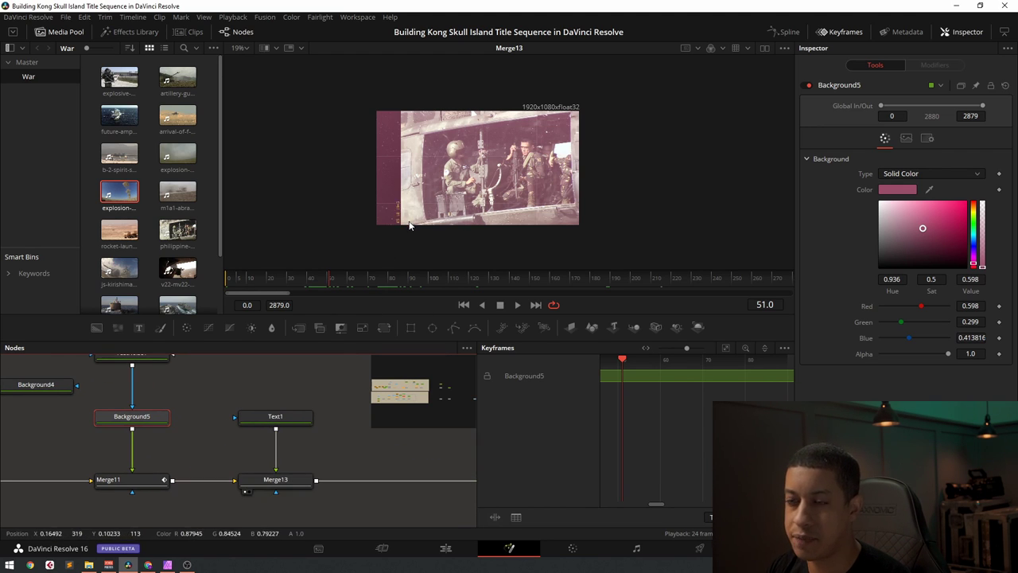
scroll(402, 140, "up", 5)
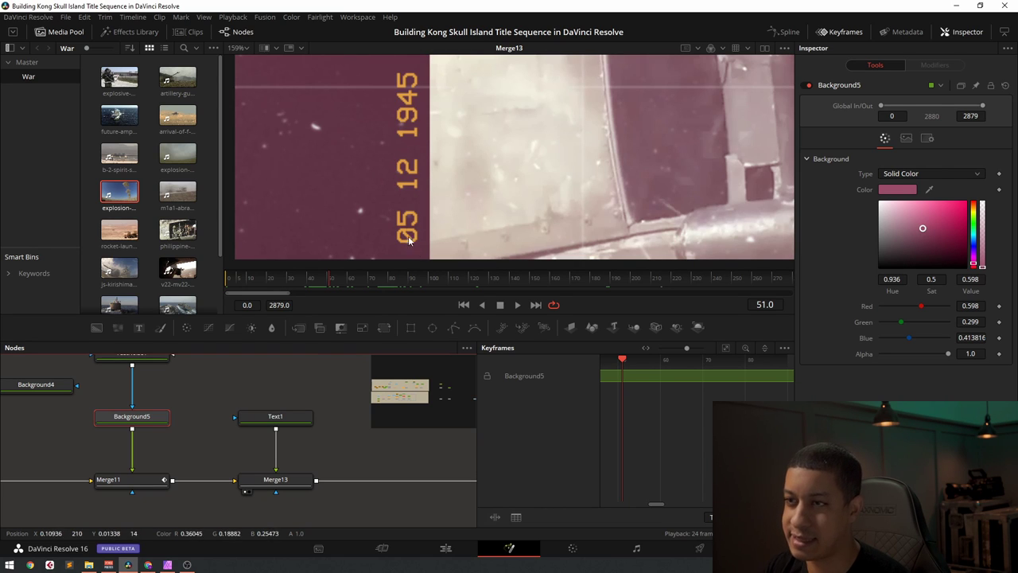
left_click(274, 416)
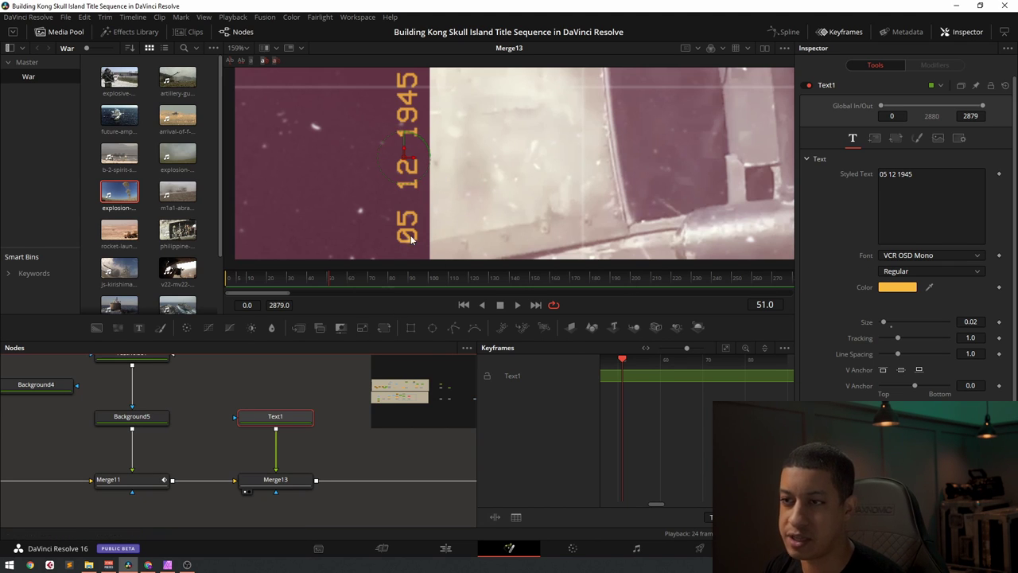
- Fit Merge13 to the viewer, and show the whole of Merge15 to see the second underlay on the tall canvas
scroll(453, 164, "down", 10)
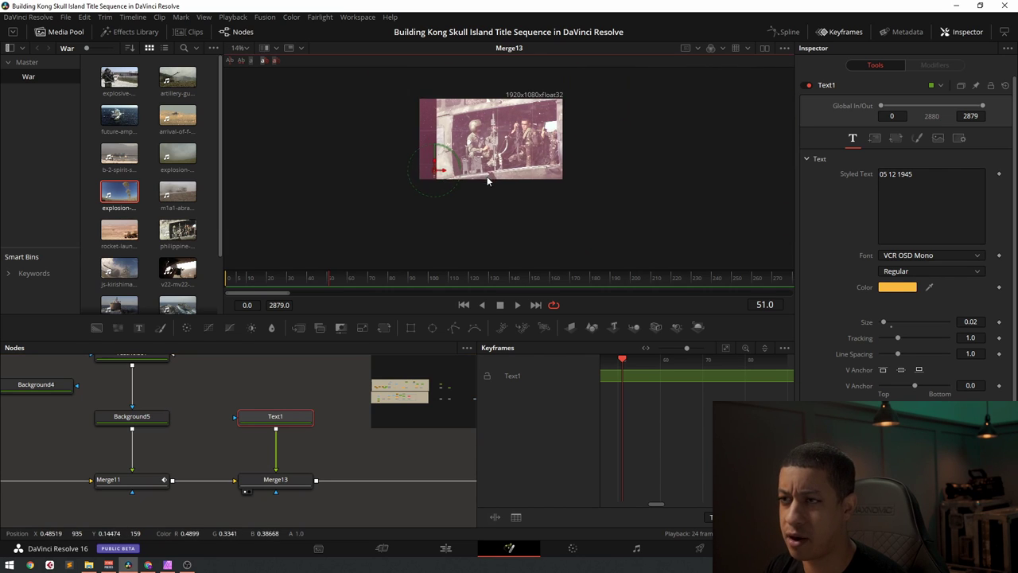
left_click(239, 48)
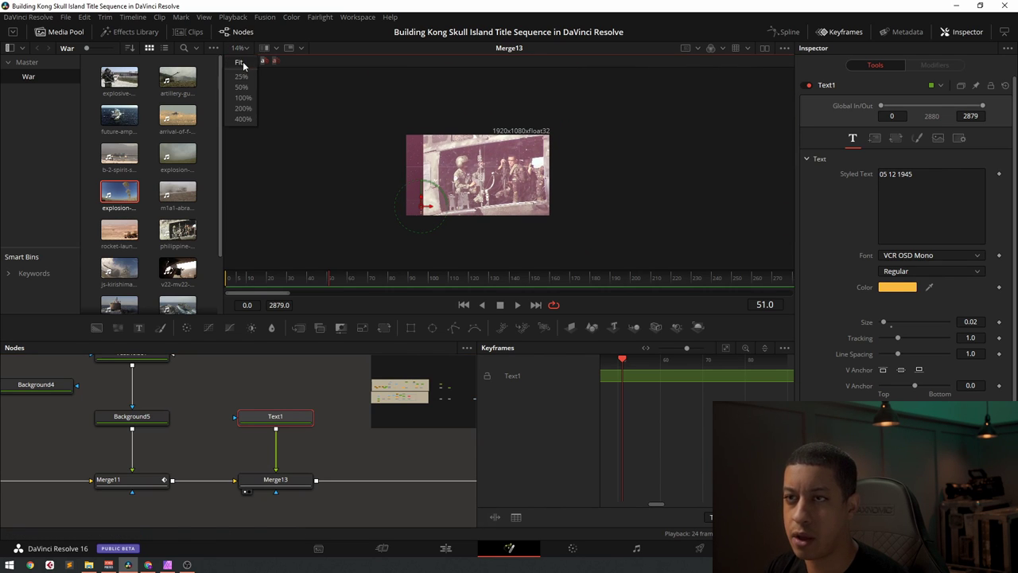
left_click(240, 63)
left_click_drag(347, 467, 266, 448)
scroll(220, 461, "up", 2)
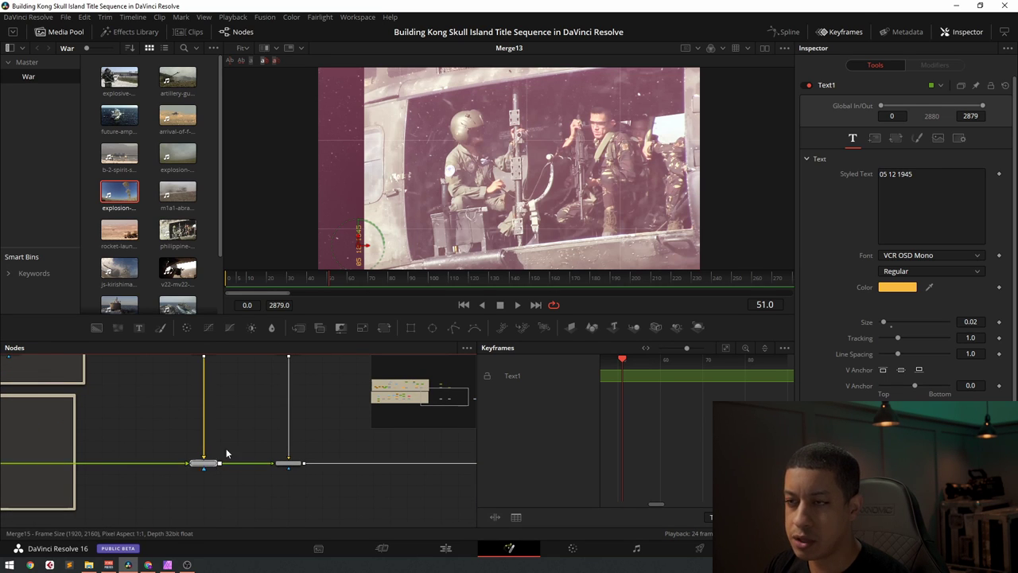
key("1")
scroll(478, 205, "down", 4)
left_click(317, 357)
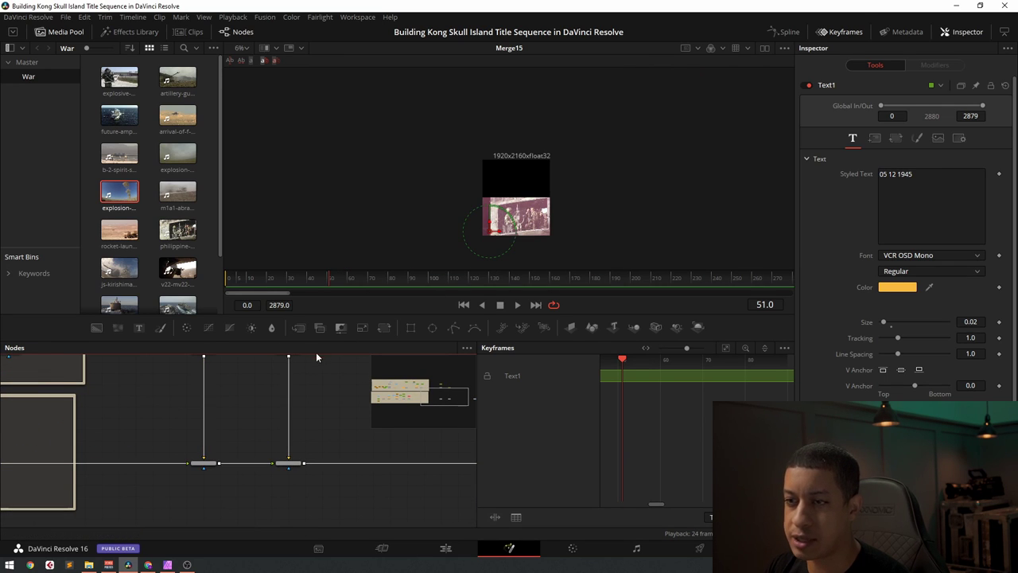
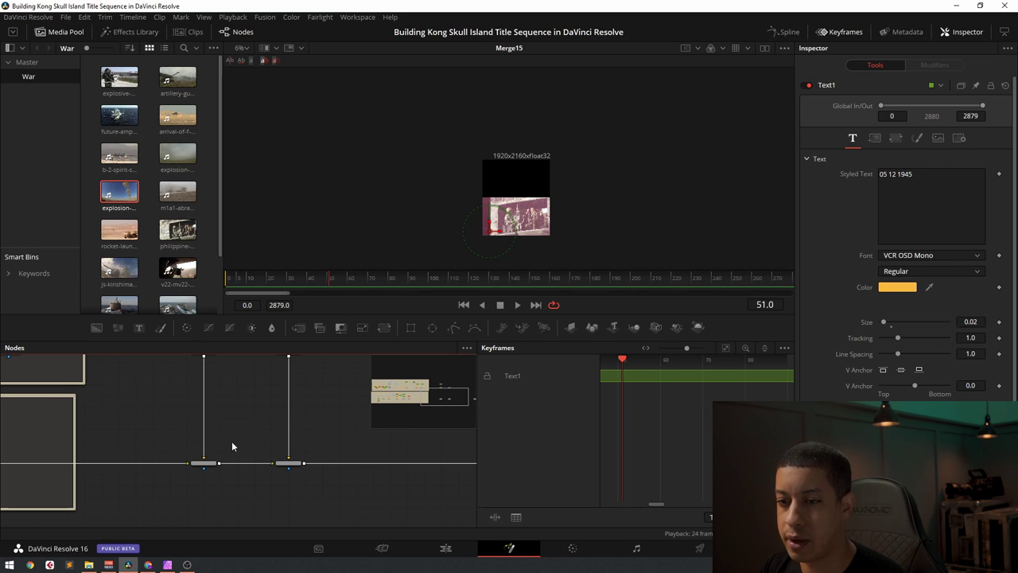
- Move the playhead to frame 28 and inspect MediaIn6's clip settings in the lower node group
left_click_drag(232, 446, 265, 449)
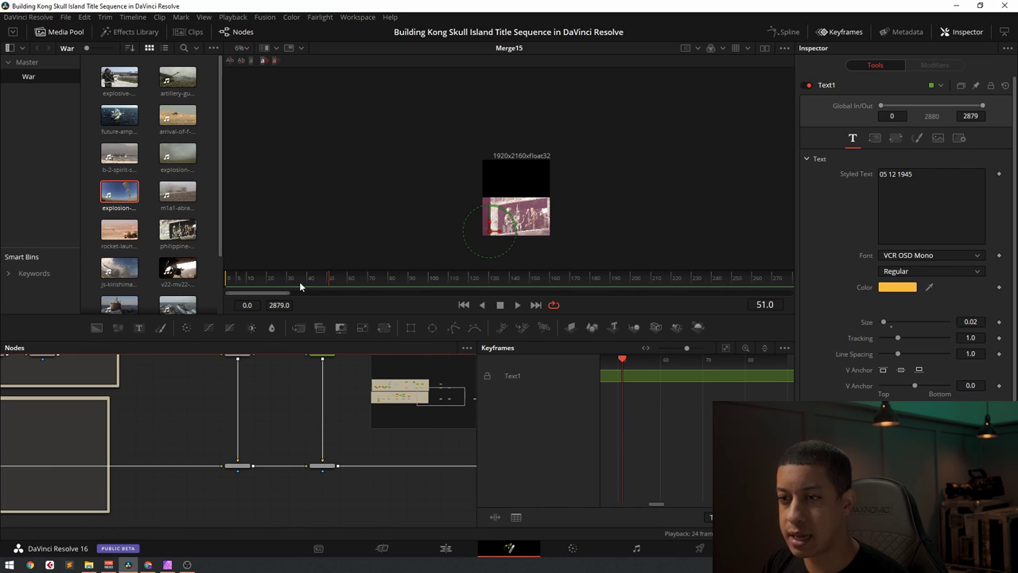
mouse_move(301, 282)
left_mouse_down()
mouse_move(251, 287)
mouse_move(284, 287)
left_mouse_up()
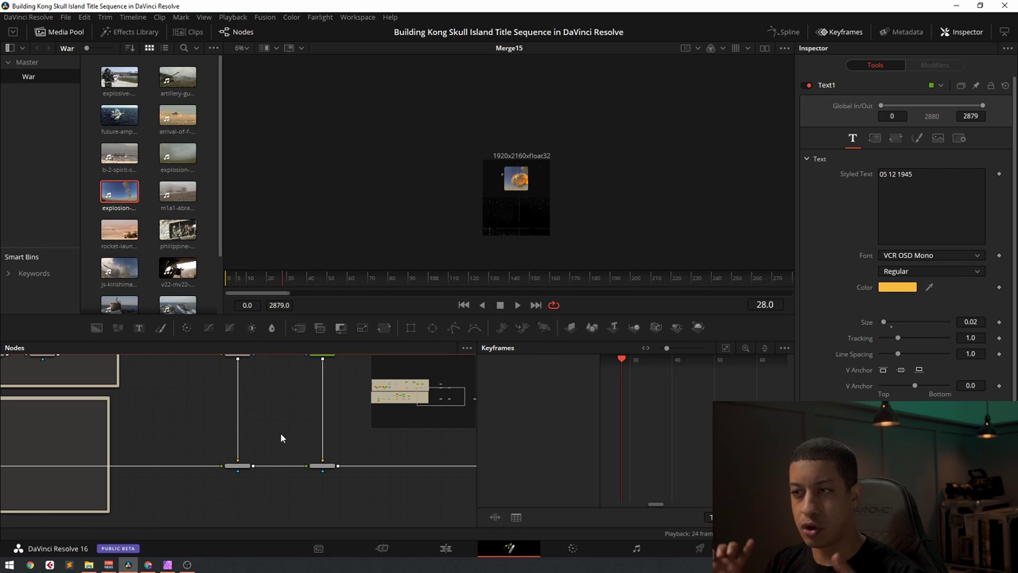
left_click(392, 380)
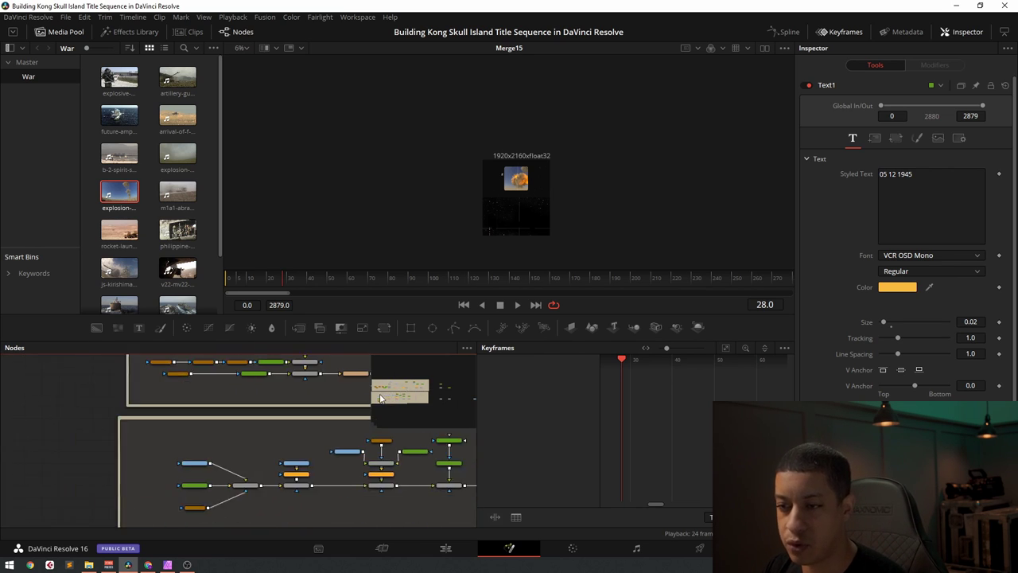
left_click(233, 432)
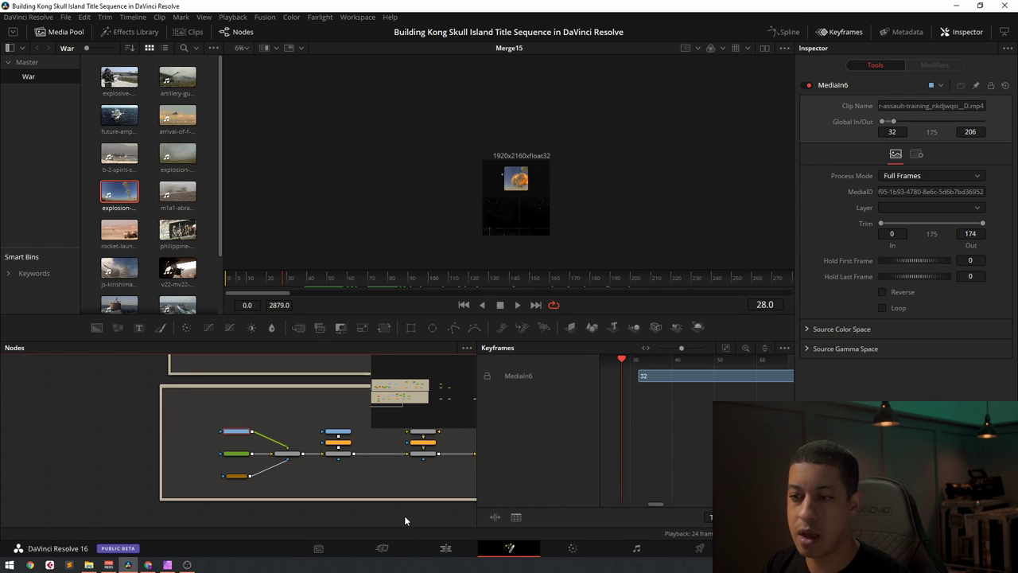
- Show Merge1 in the viewer and inspect its merge settings at the current frame
scroll(404, 520, "up", 3)
scroll(433, 499, "up", 5)
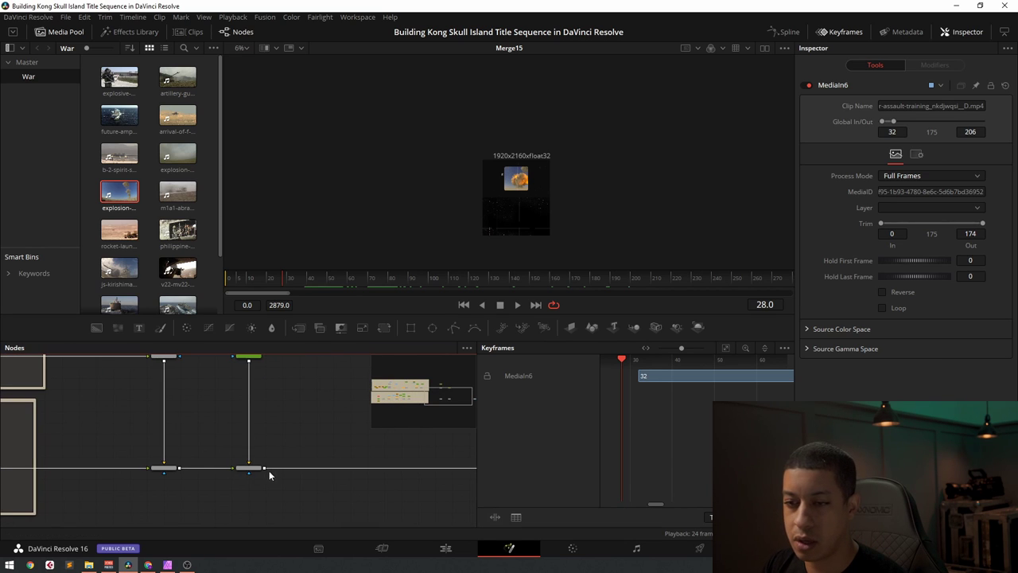
left_click(300, 491)
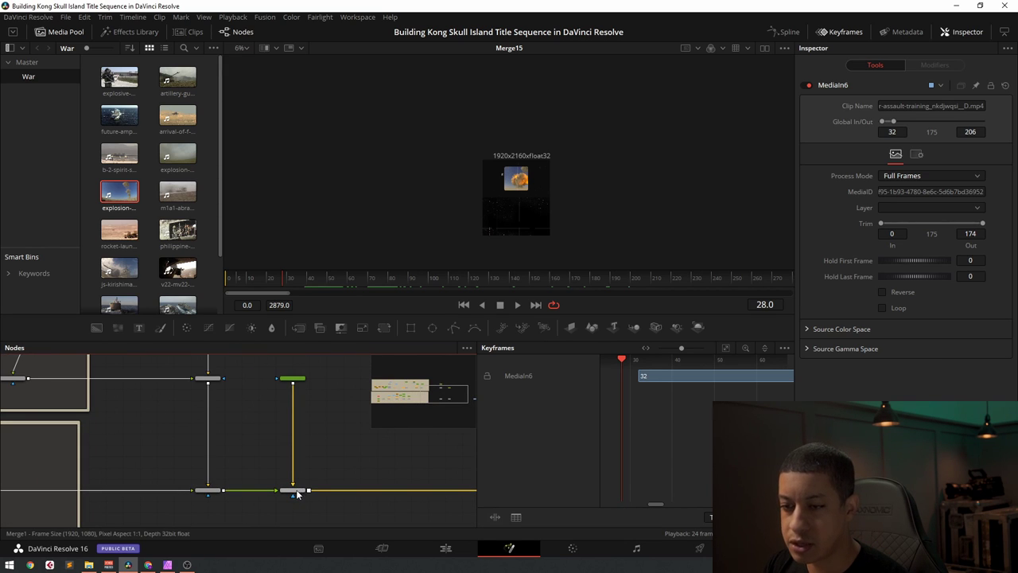
left_click(299, 491)
key("1")
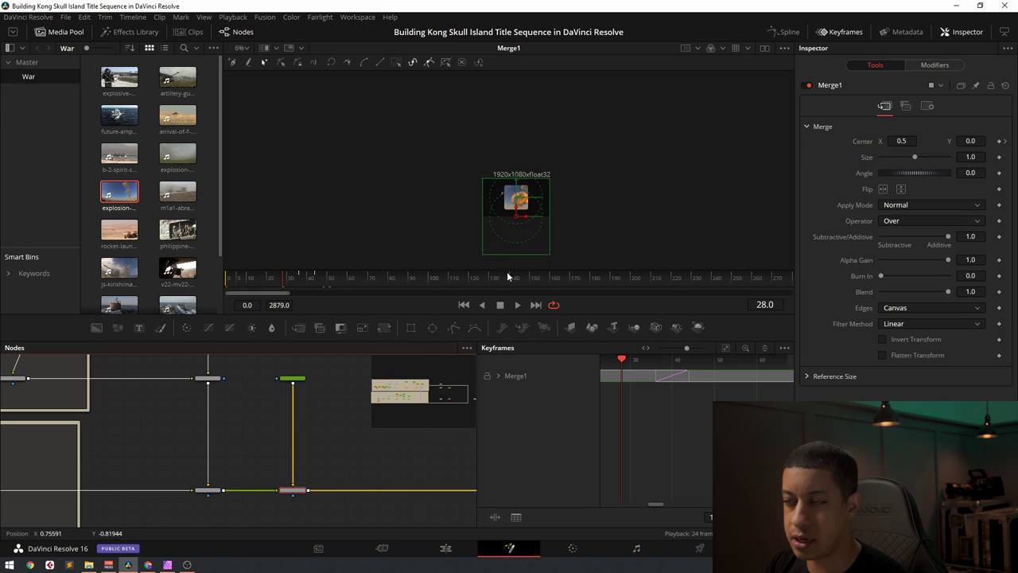
- Show Background1 in the viewer and move its node closer to Merge1
left_click(283, 382)
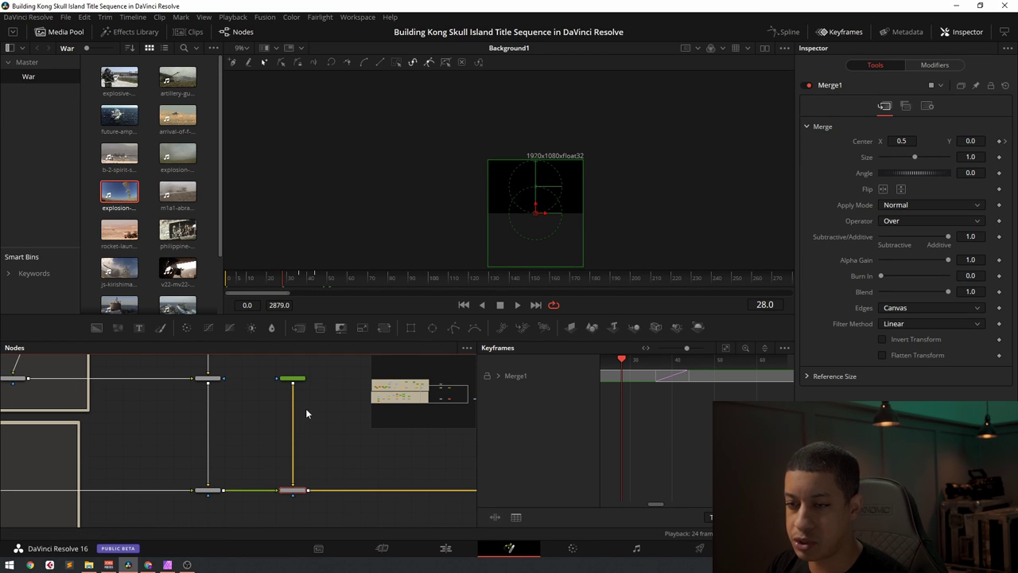
left_click_drag(292, 379, 293, 439)
scroll(318, 450, "down", 5)
scroll(312, 445, "up", 3)
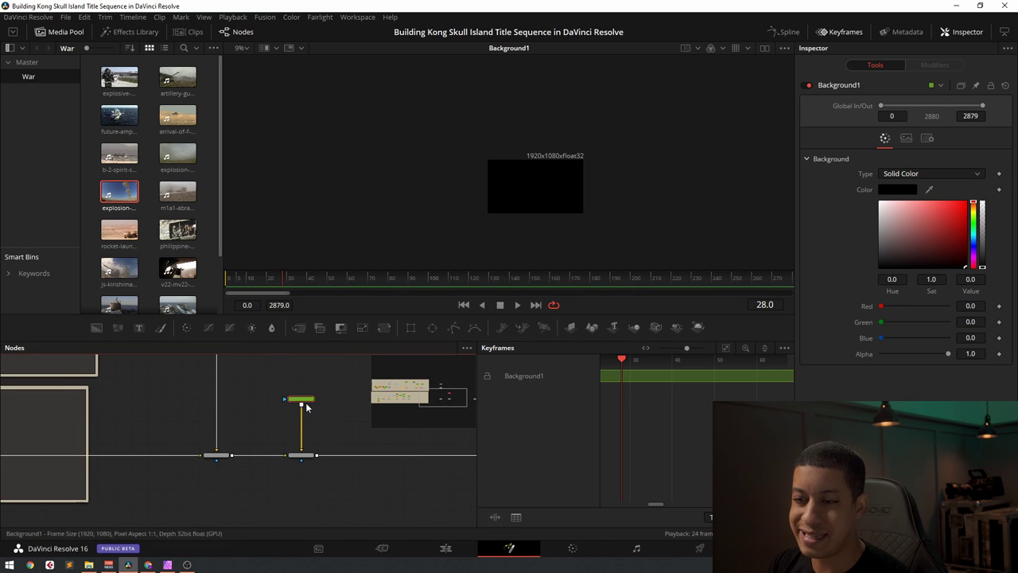
- Compare Merge1's merge settings with Background1's solid color settings
left_click(312, 459)
scroll(307, 446, "up", 5)
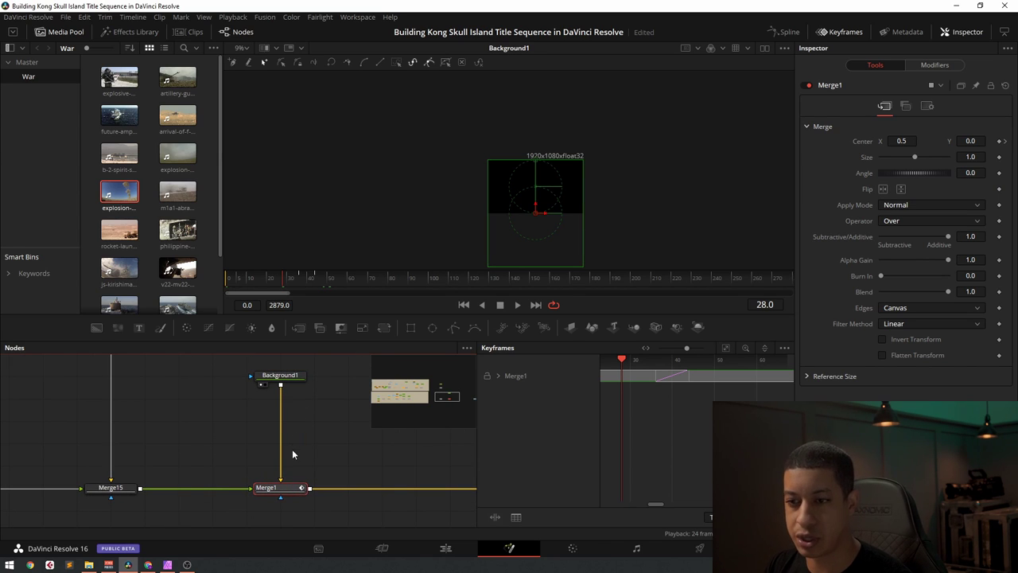
left_click(285, 382)
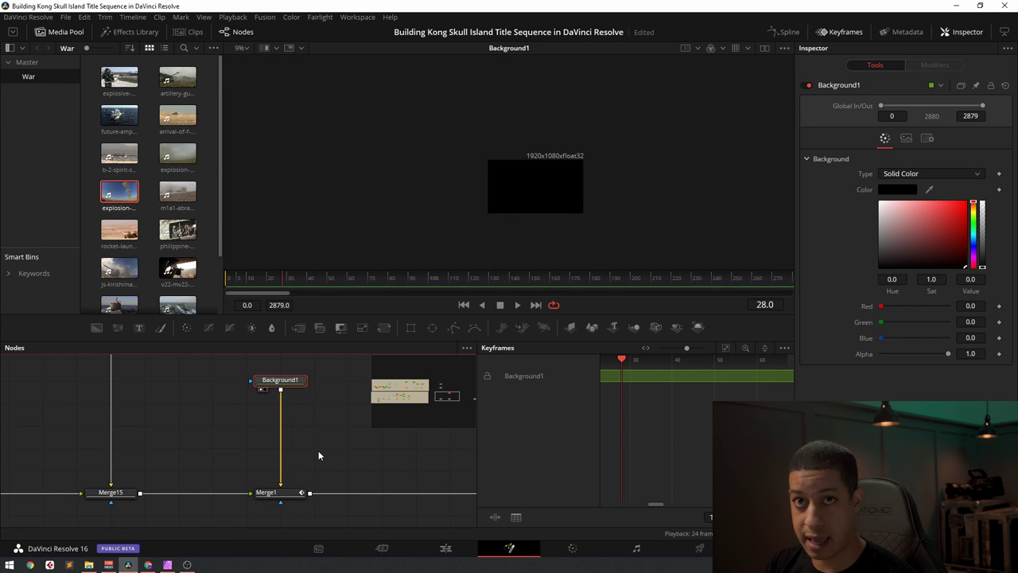
- Show Merge1 in the viewer again and move the playhead to frame 41 to view the vertical canvas move
left_click(269, 493)
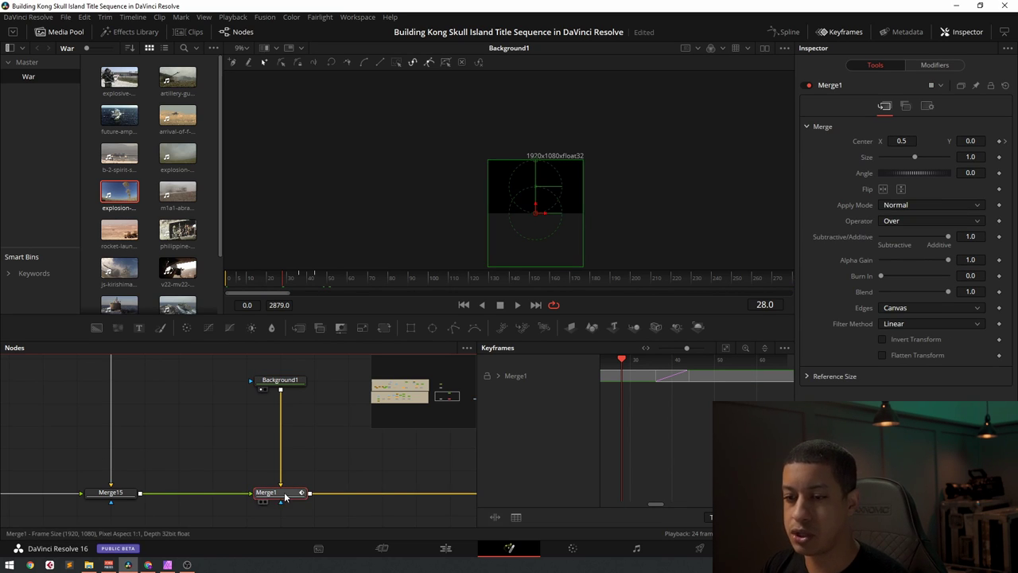
left_click_drag(286, 494, 538, 150)
left_click_drag(292, 281, 310, 284)
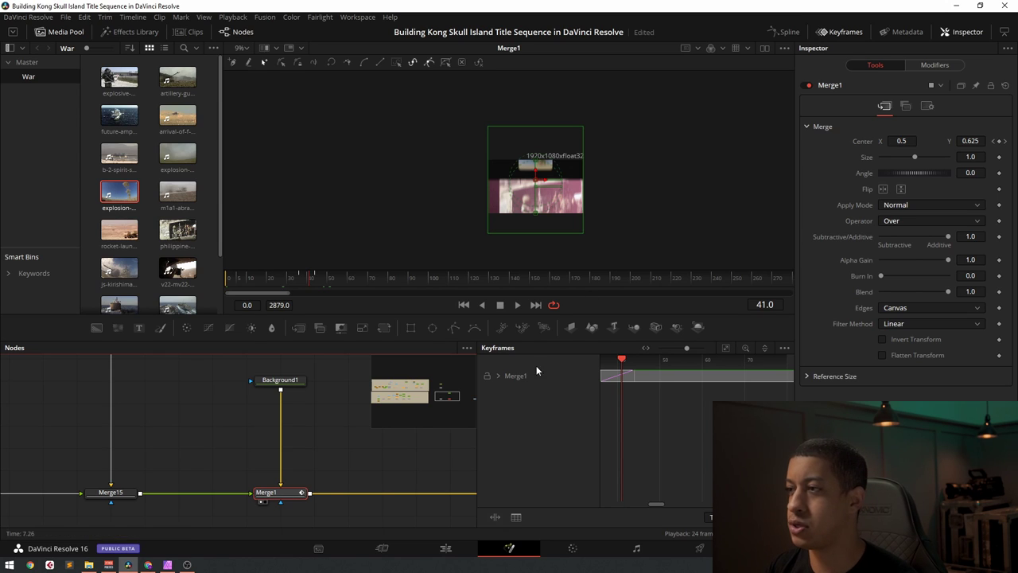
- Inspect Merge1's motion blur settings and examine the blurred edge of the moving footage up close
left_click(926, 106)
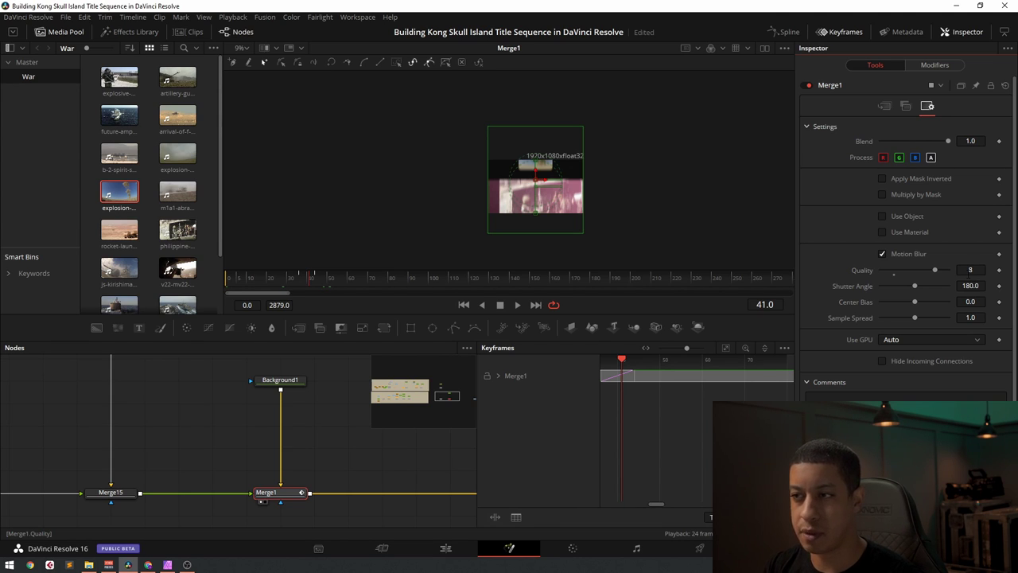
scroll(565, 185, "up", 5)
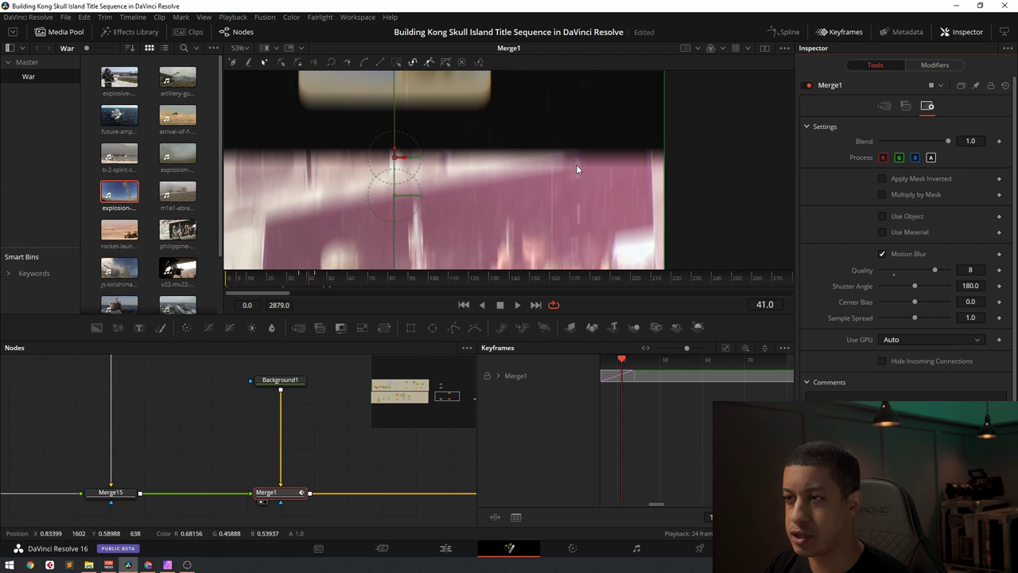
scroll(576, 174, "up", 8)
scroll(516, 186, "down", 5)
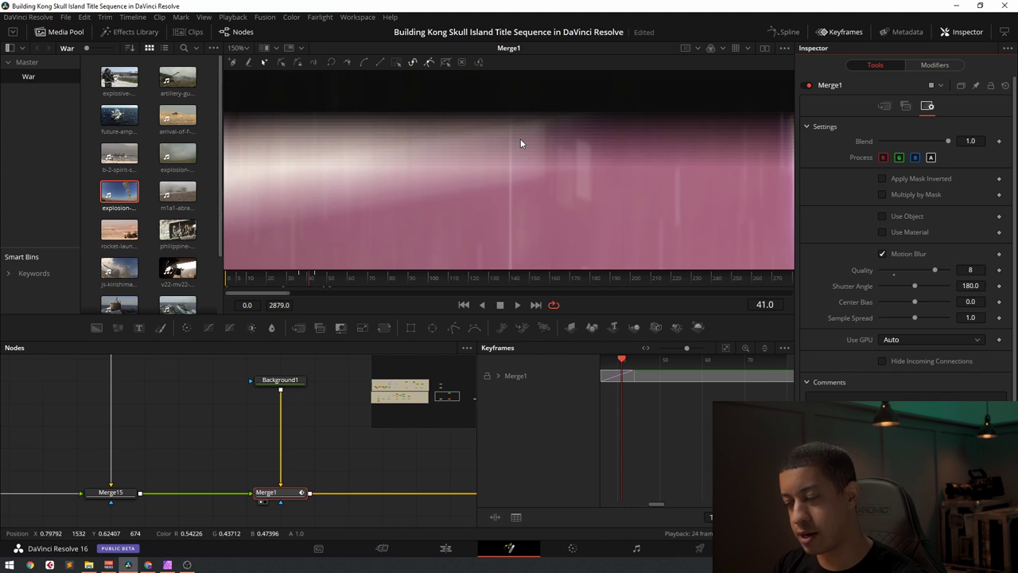
- Try motion blur quality values of 15 and 2 on Merge1
type("15")
key("Tab")
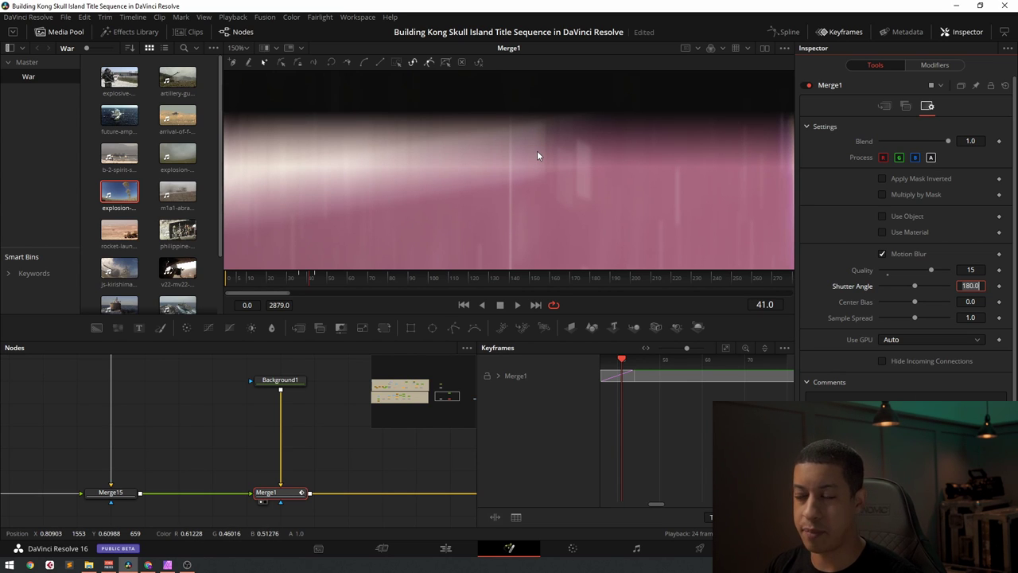
left_click(889, 271)
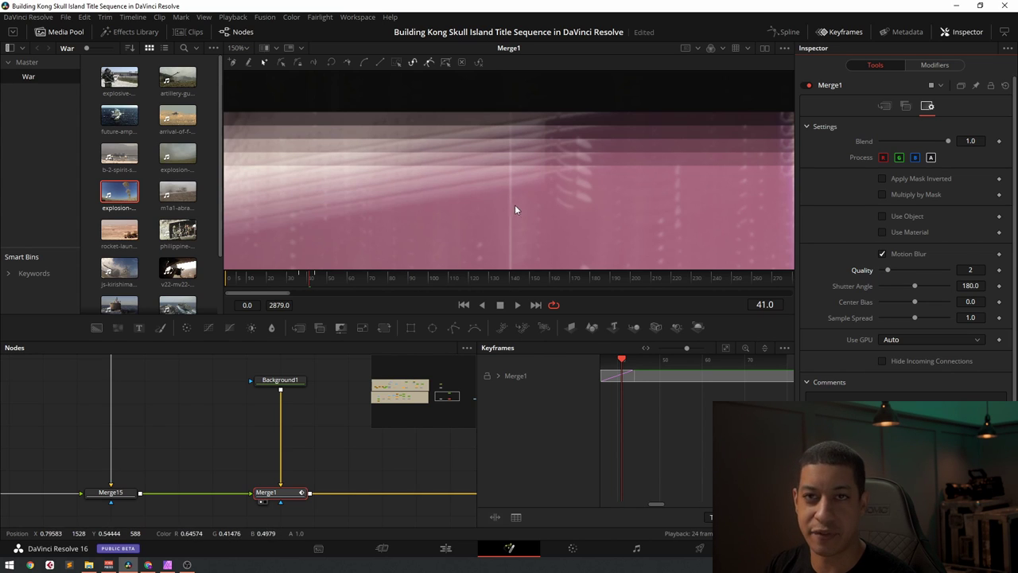
- Set Merge1's motion blur quality to 8
left_click(971, 270)
type("8")
key("Tab")
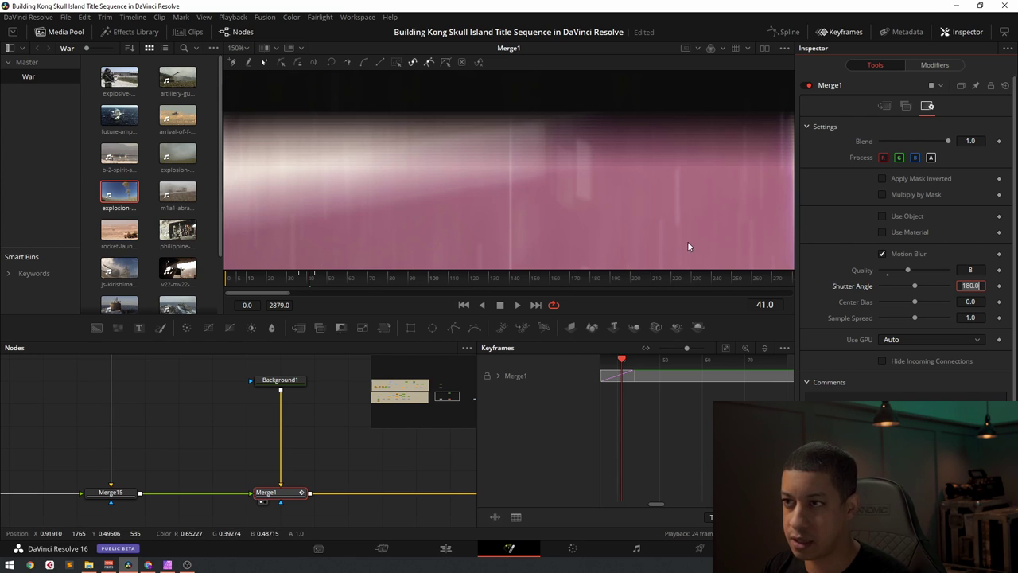
- Show MediaOut1 in the viewer and examine the end of the node chain after Merge1
scroll(626, 235, "down", 3)
scroll(625, 235, "down", 2)
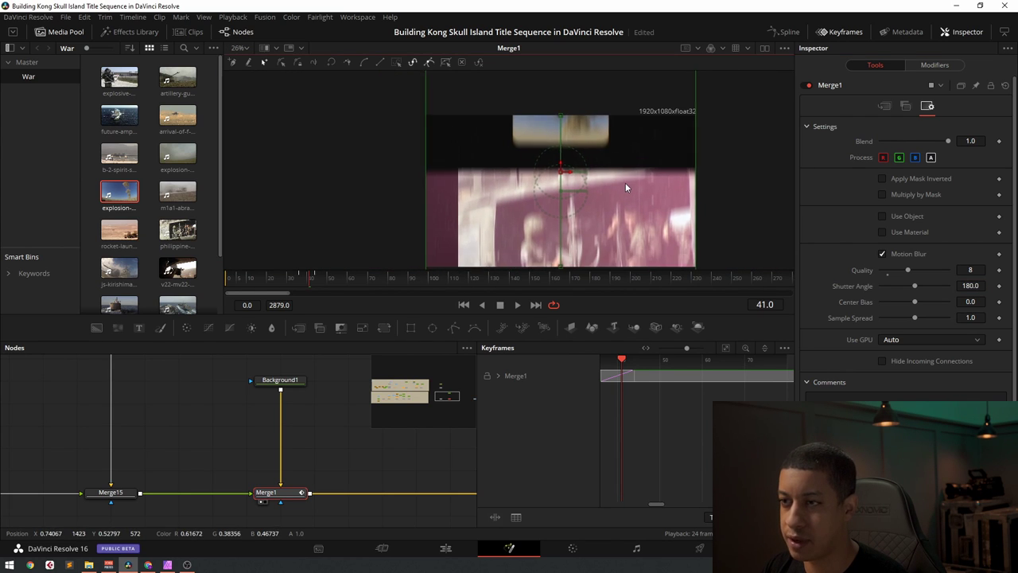
scroll(404, 426, "right", 5)
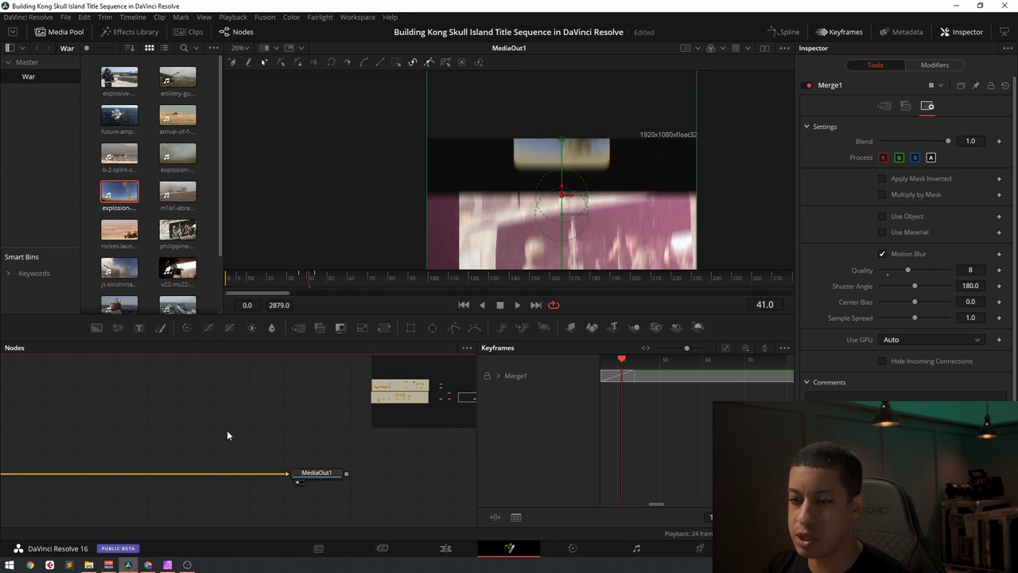
scroll(227, 429, "left", 2)
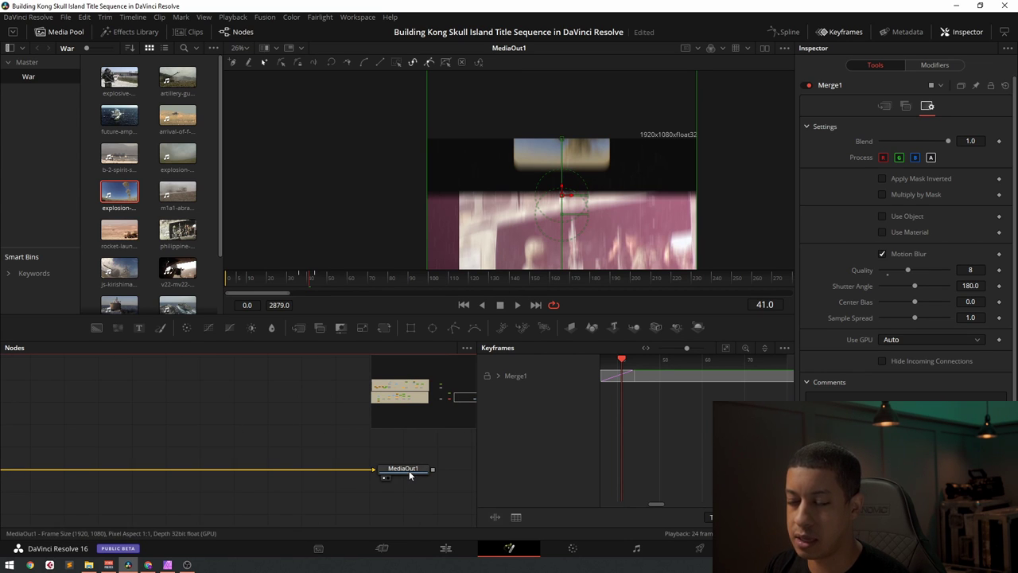
scroll(295, 447, "left", 1)
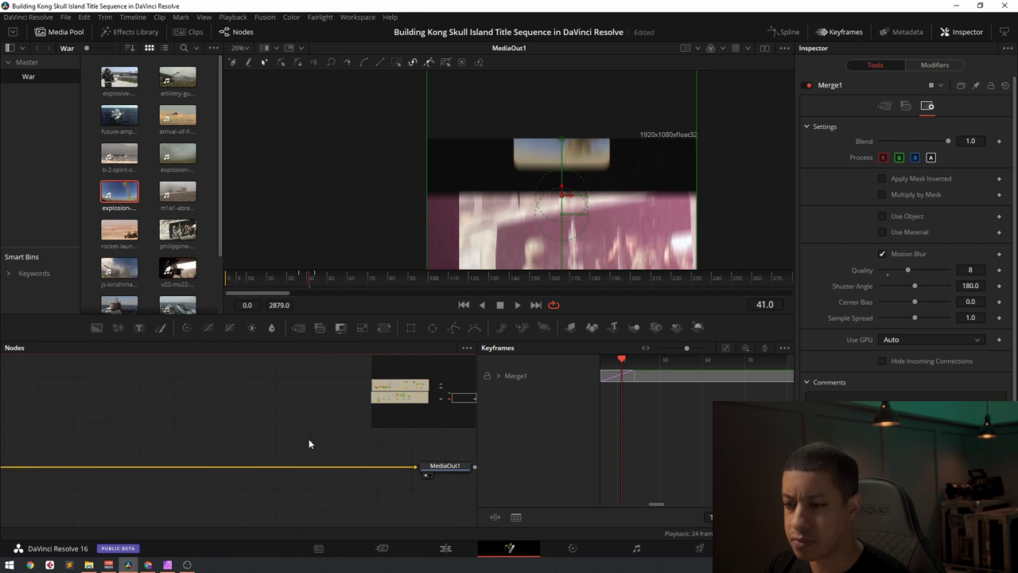
- Switch to the Edit page and scrub around 01:00:01:20 to view the title text over the moving underlay
left_click(445, 548)
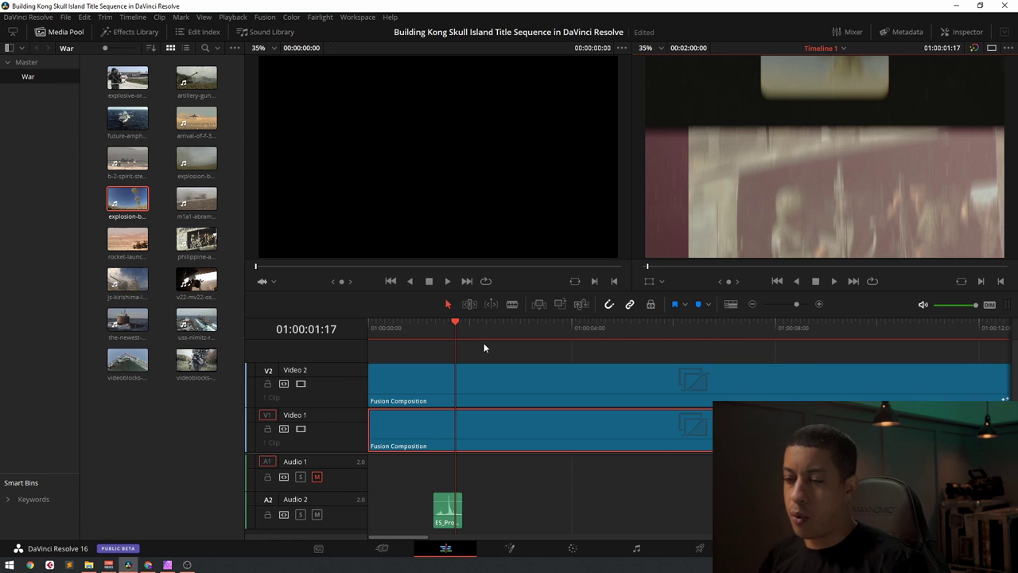
left_click_drag(443, 331, 466, 334)
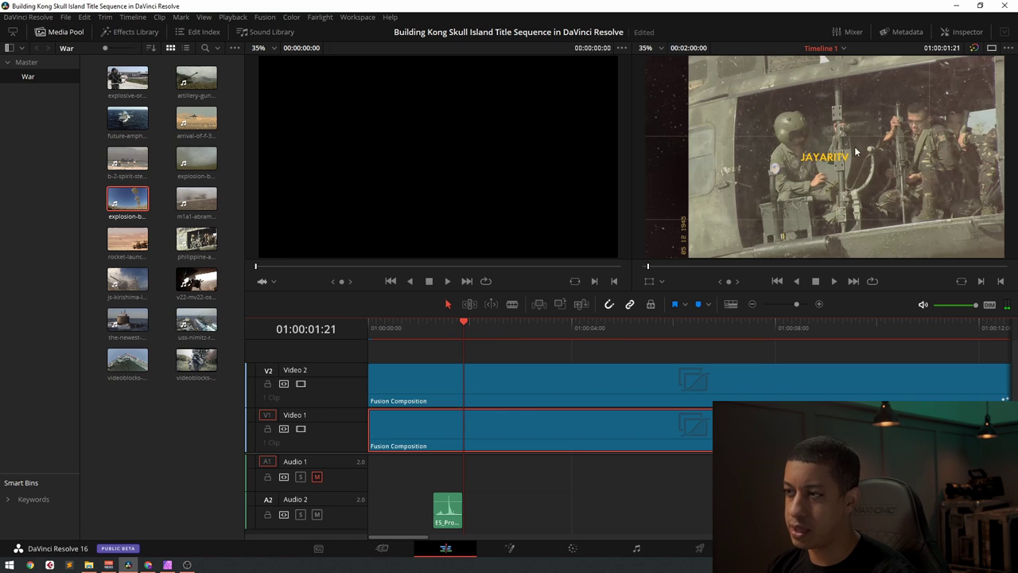
left_click_drag(464, 328, 455, 328)
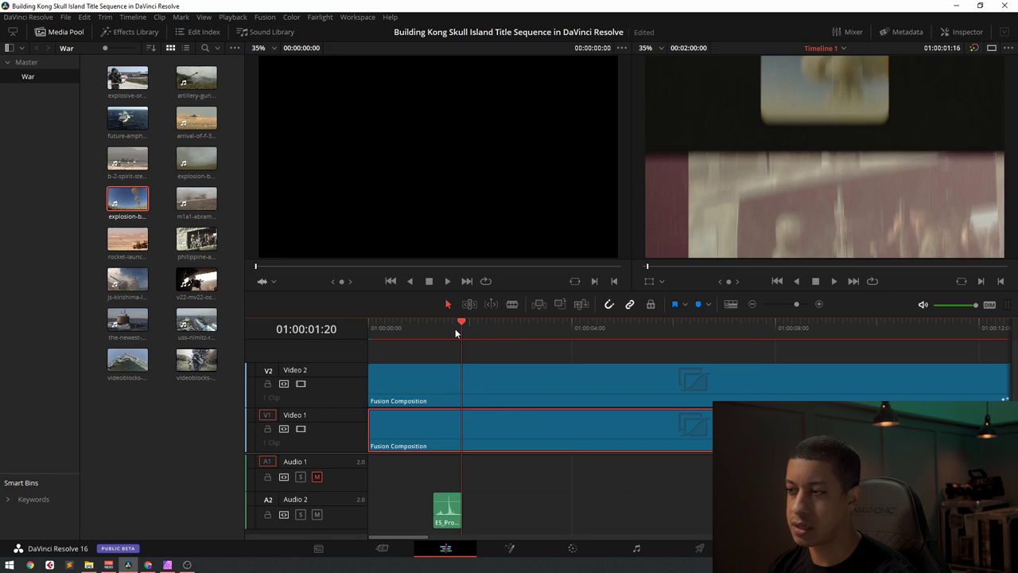
- Open the Video 2 Fusion composition on the Fusion page and move the playhead to frame 70
left_click(499, 380)
left_click(510, 549)
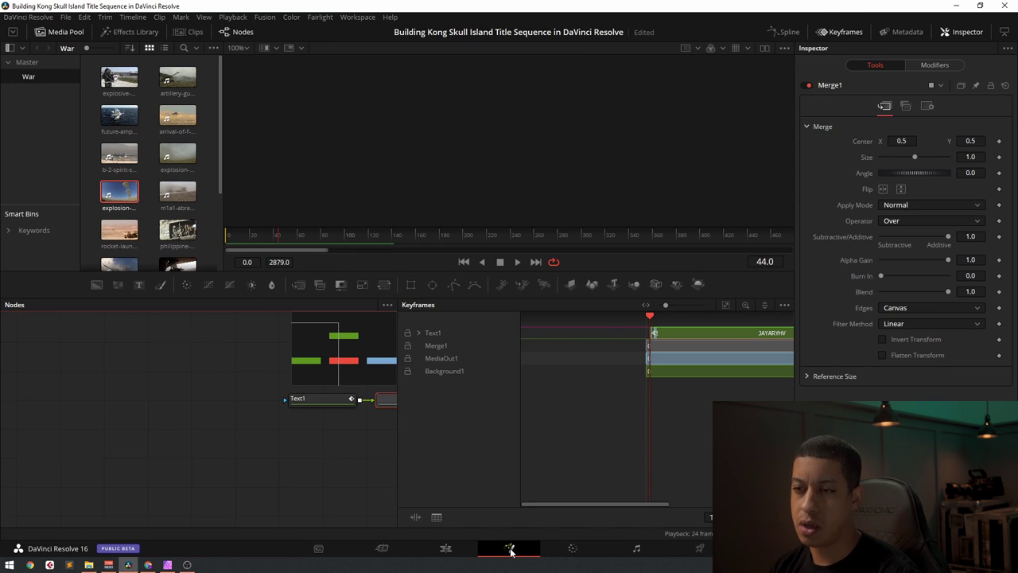
left_click(765, 262)
type("70")
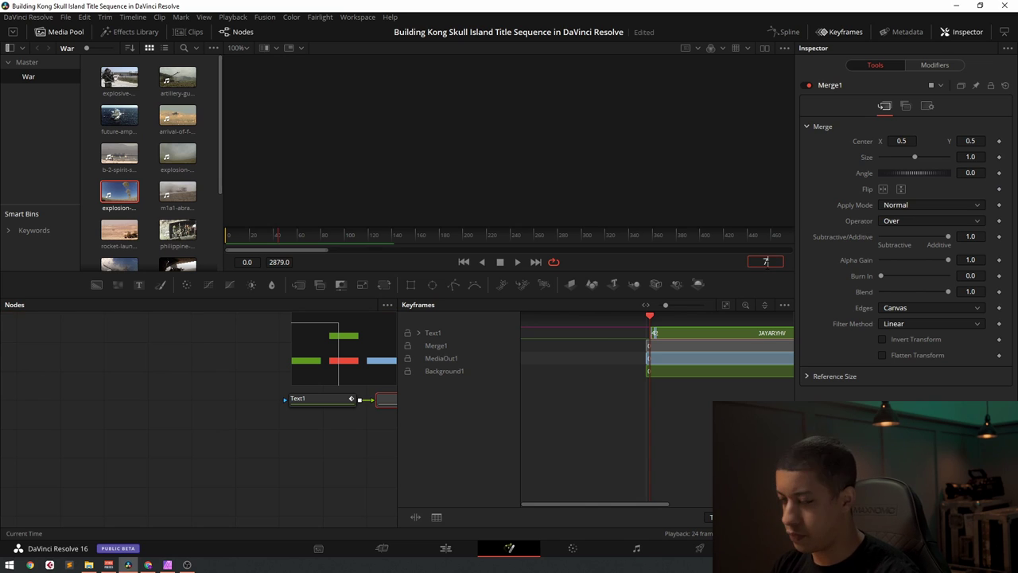
key("Return")
- Show MediaOut1 fitted to the viewer to see the yellow title created by Text1
left_click(318, 398)
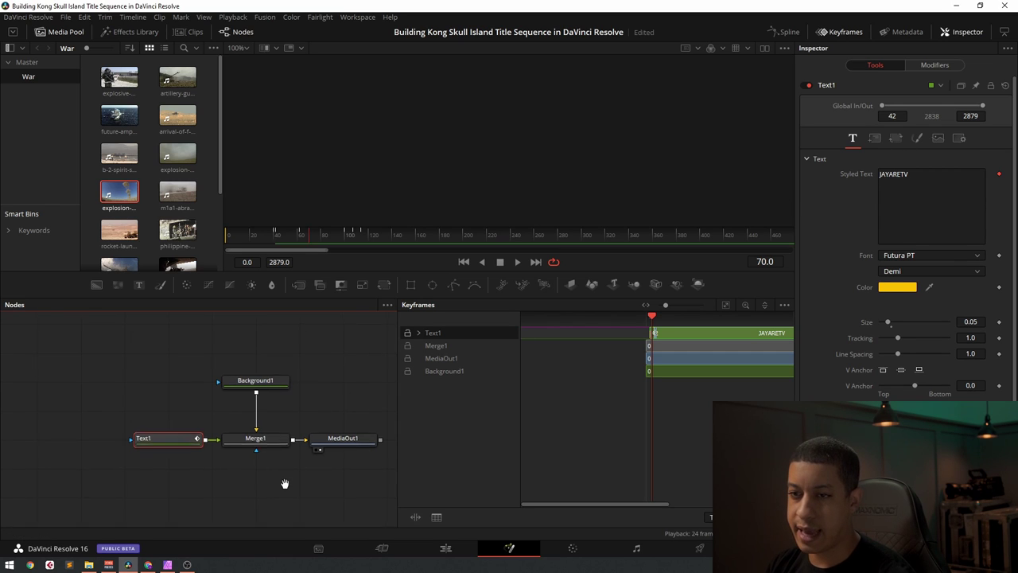
scroll(288, 467, "down", 2)
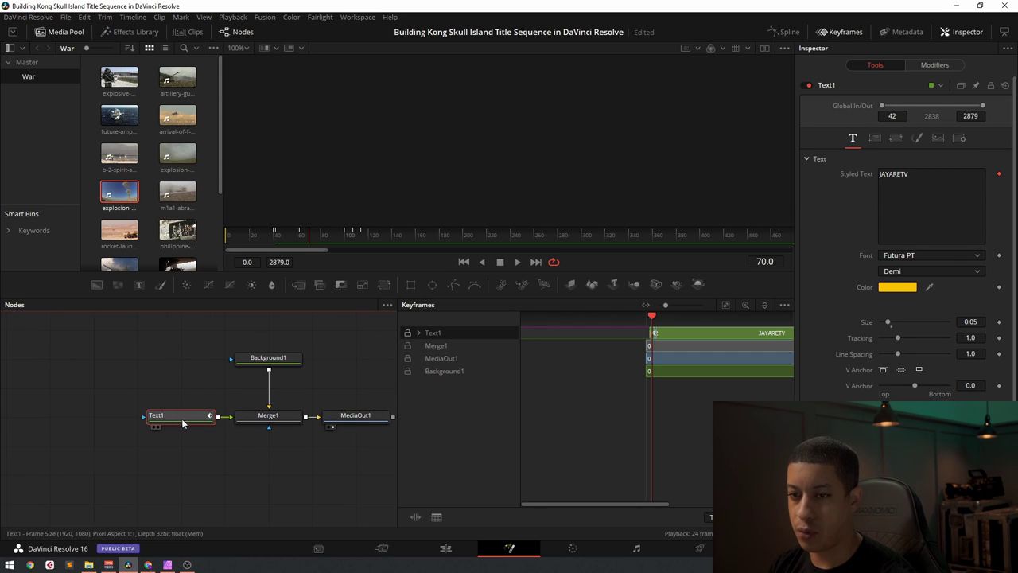
left_click(319, 364)
left_click(239, 48)
left_click(239, 64)
left_click(330, 426)
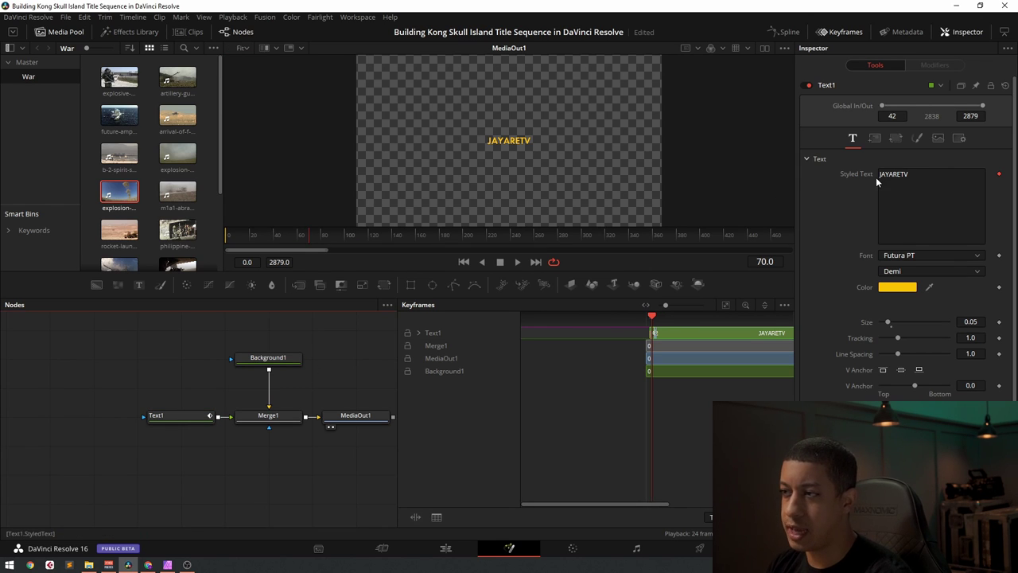
- Inspect Text1's styled text and TextScramble modifier, and go to the previous Input Text keyframe
left_click(191, 421)
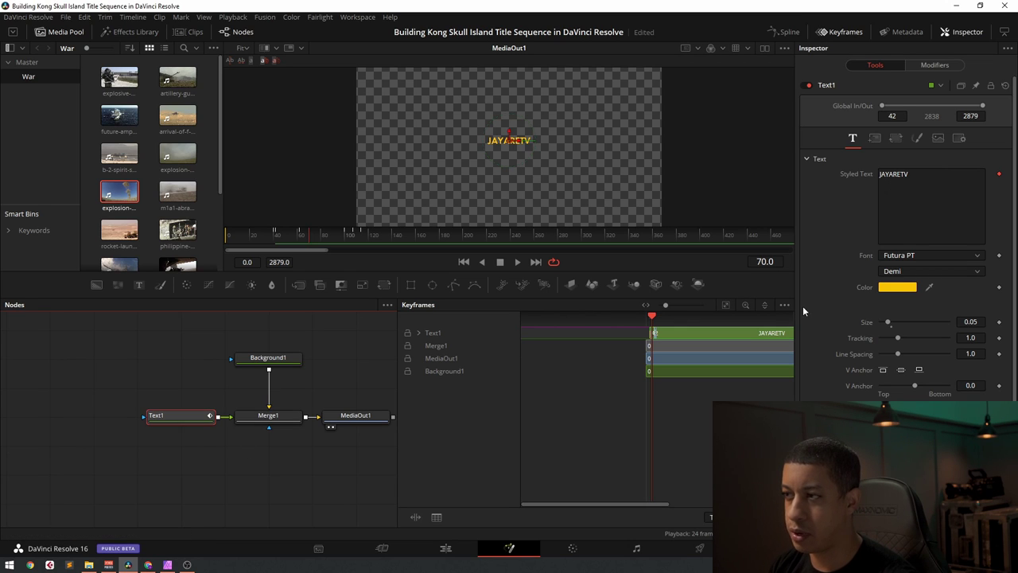
right_click(915, 214)
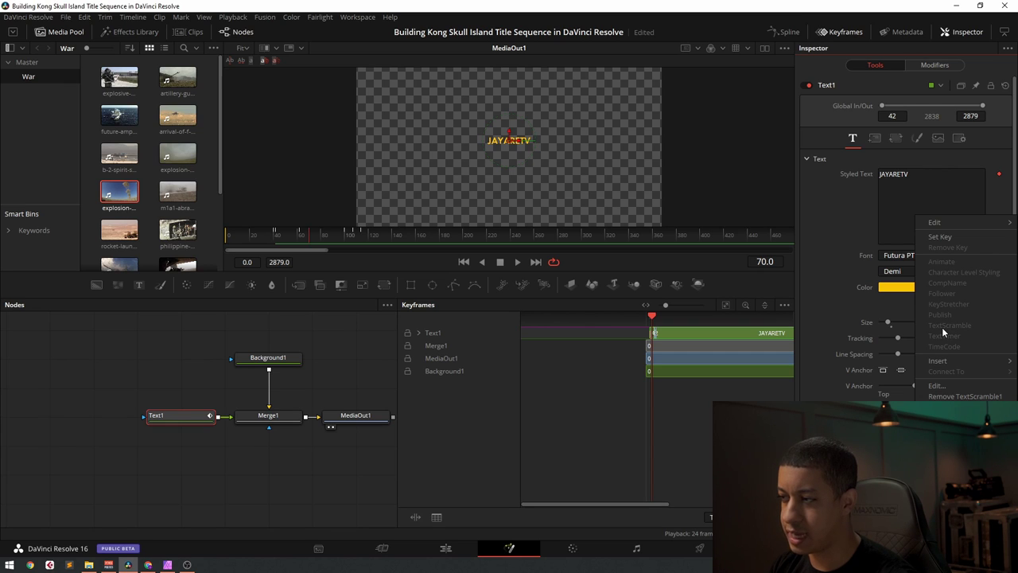
left_click(889, 231)
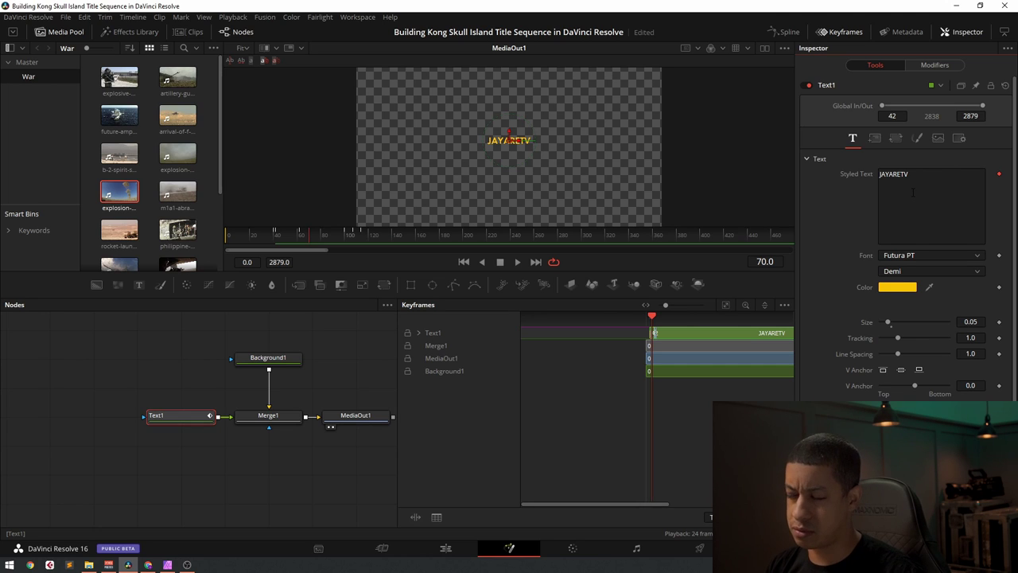
left_click(934, 64)
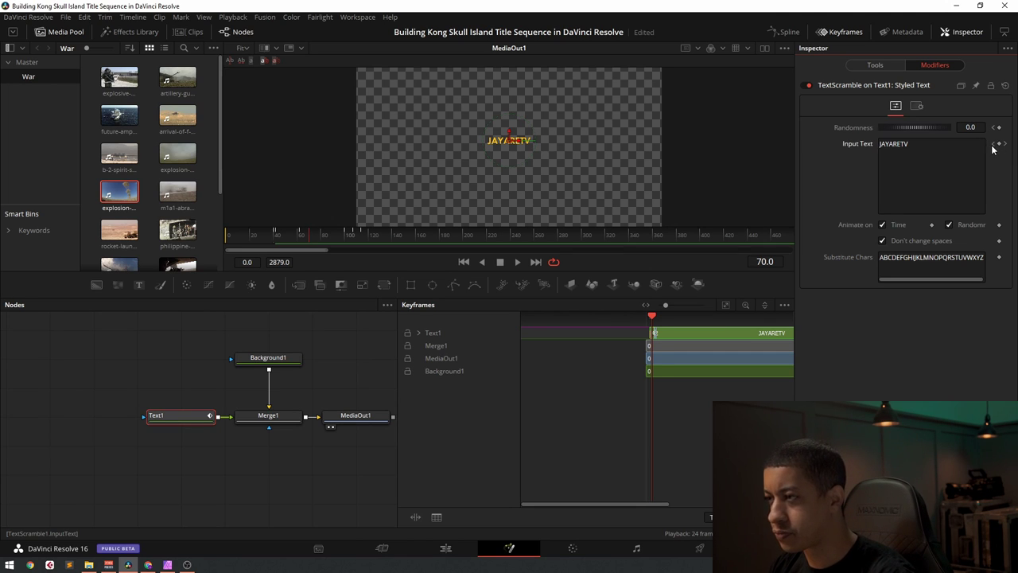
left_click(994, 144)
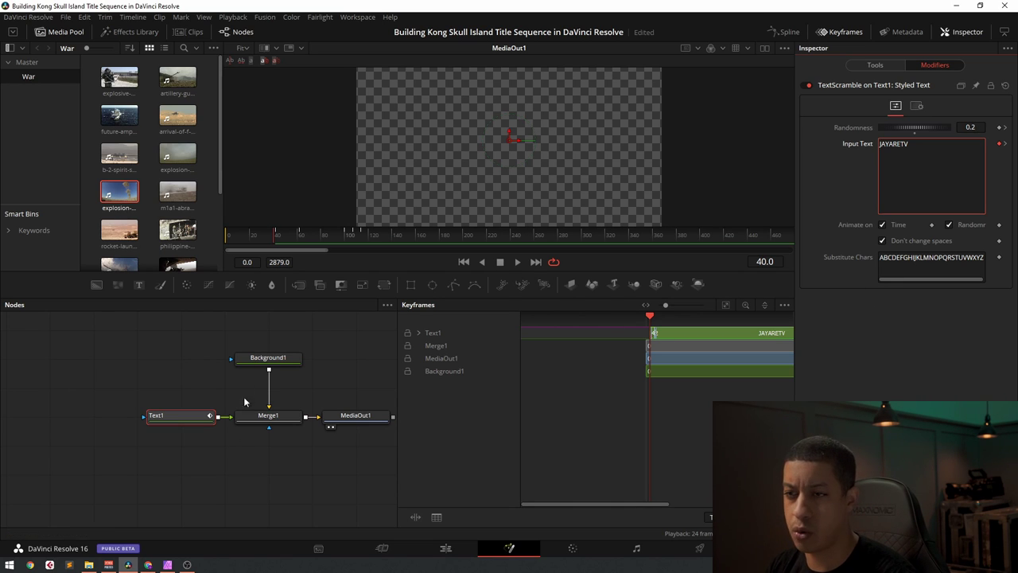
- Add a second Text node, enter "asdasd" as its styled text, and apply a TextScramble modifier to it
left_click_drag(139, 285, 351, 368)
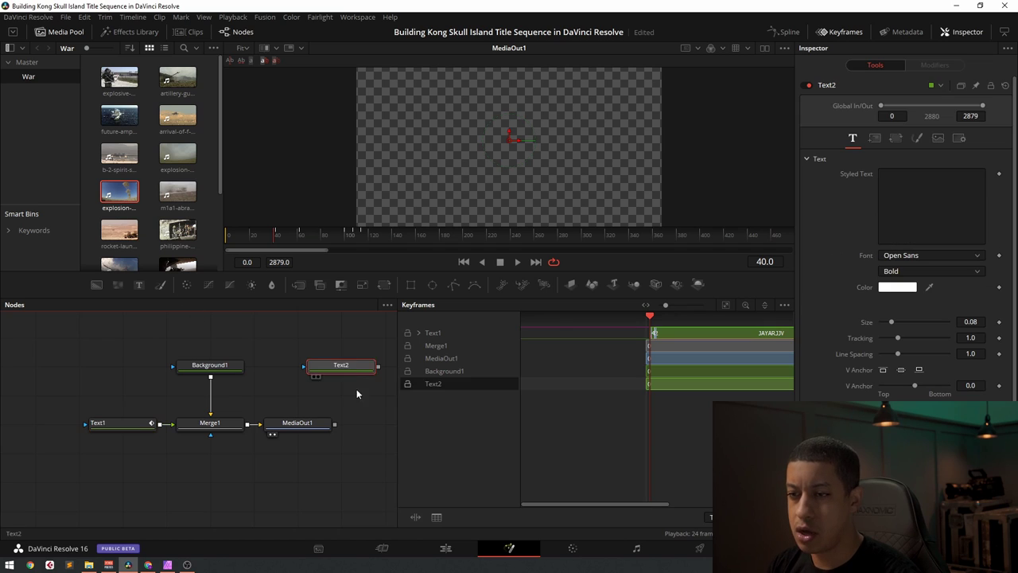
left_click(939, 204)
type("asdasd")
right_click(939, 210)
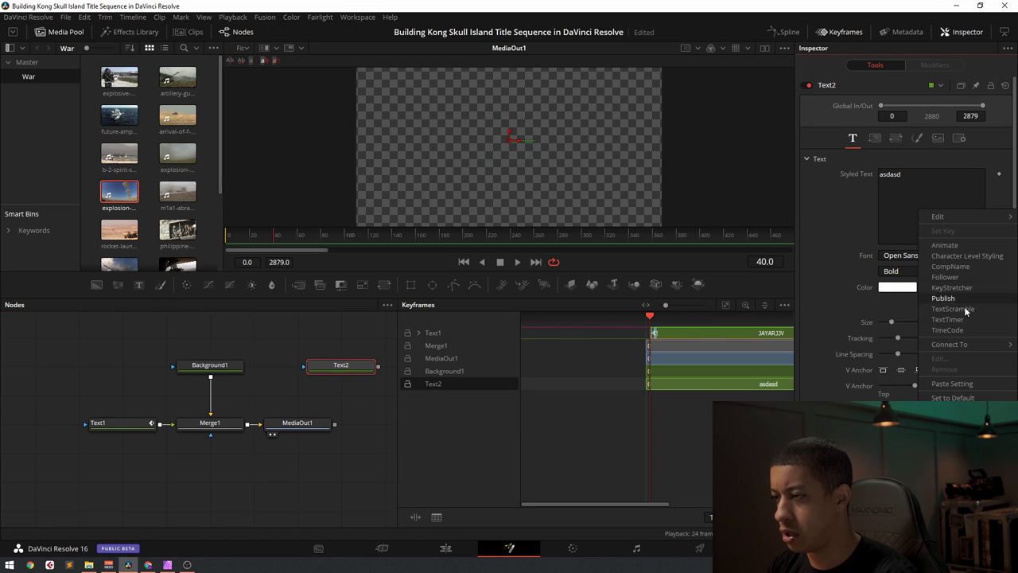
left_click(964, 309)
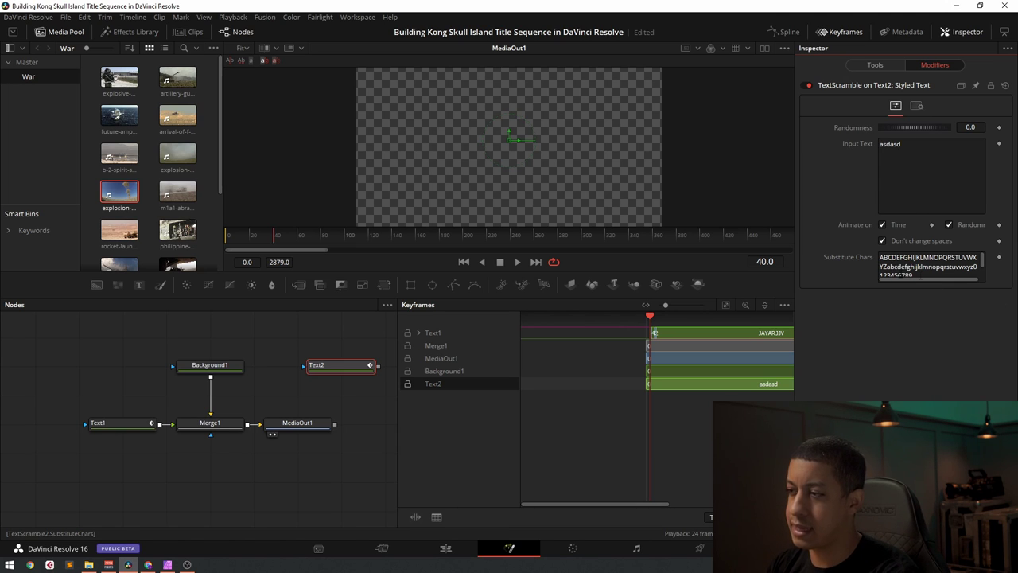
- Delete the Text2 node and compare Text1's TextScramble randomness at frames 42 and 62
key("Delete")
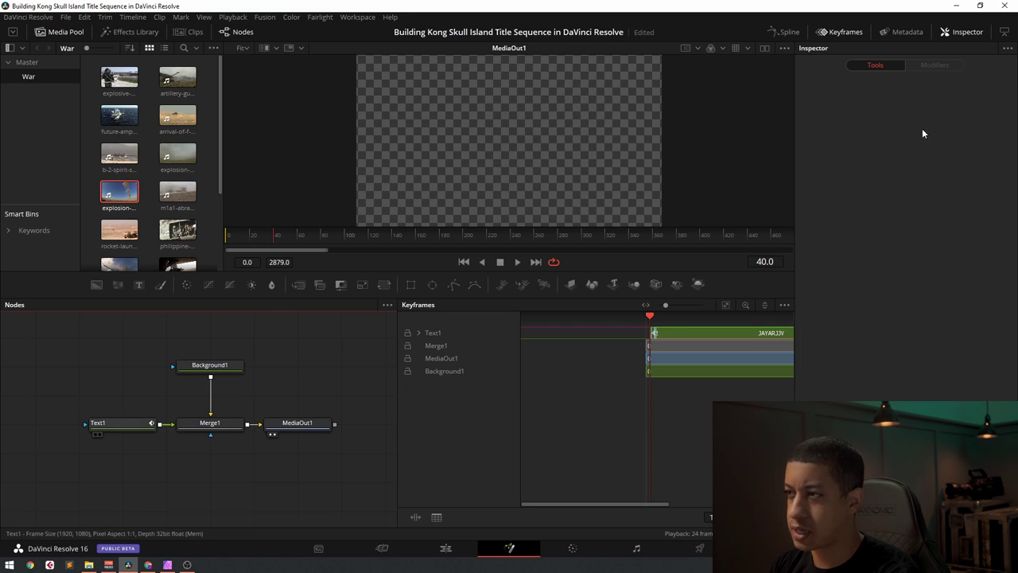
left_click(936, 65)
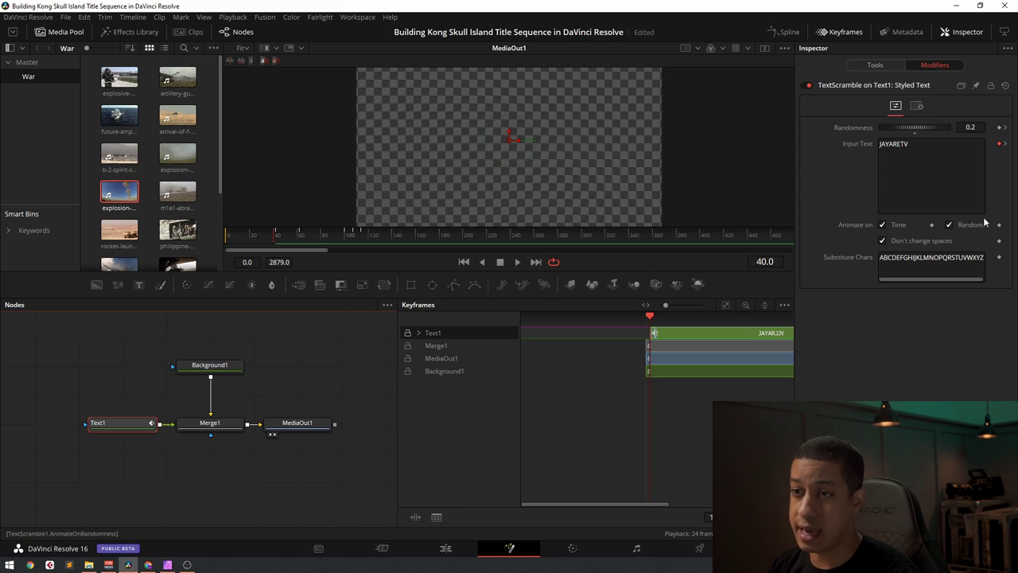
left_click(276, 237)
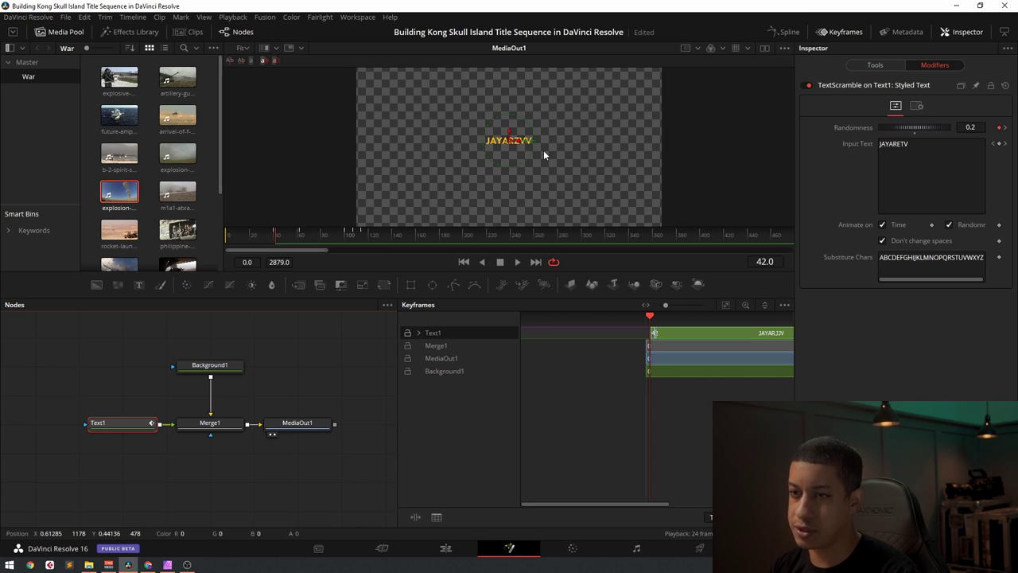
left_click_drag(277, 237, 299, 242)
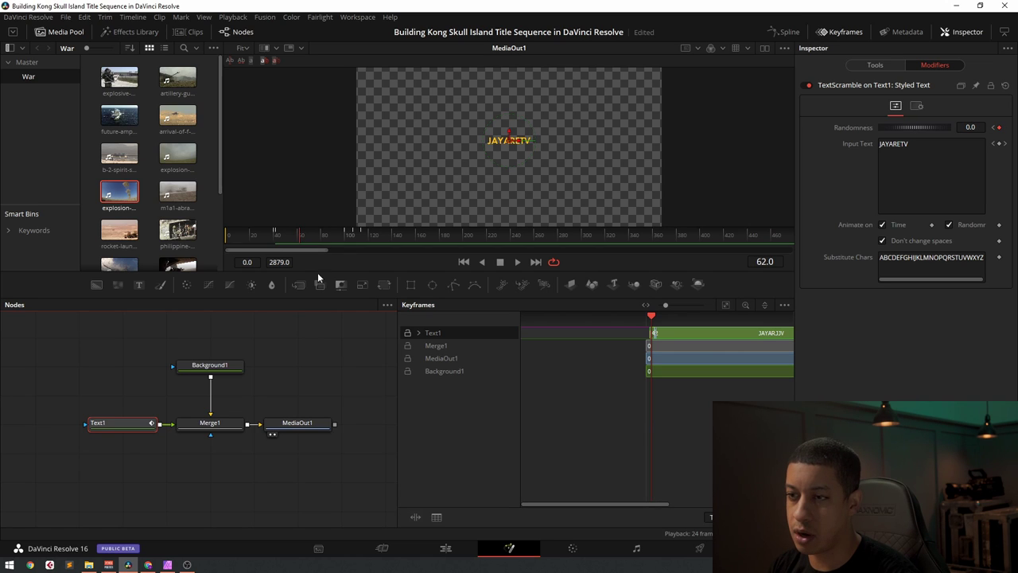
- Examine how Text1's styled text changes between frames 98 and 100
left_click(313, 361)
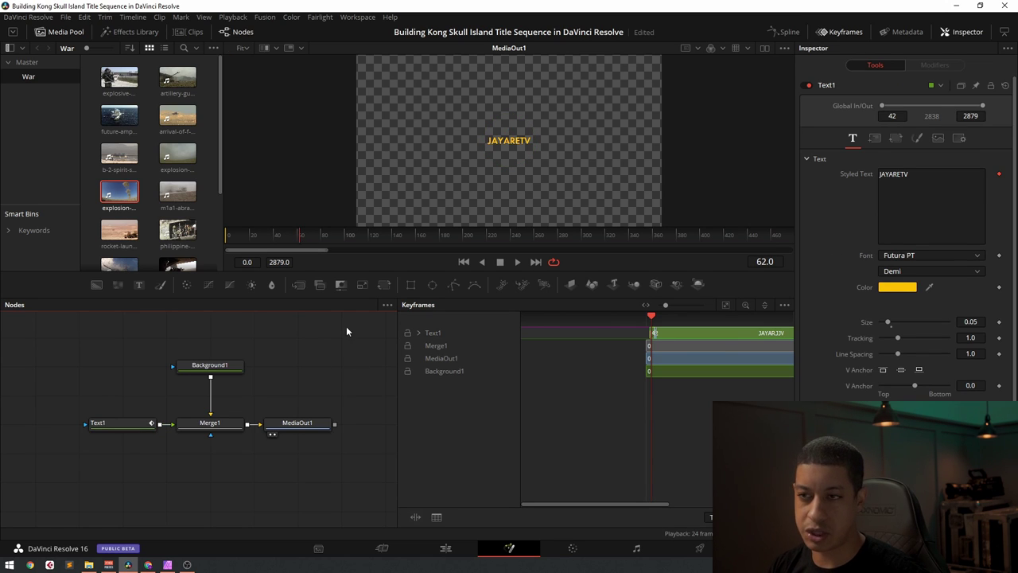
left_click(132, 428)
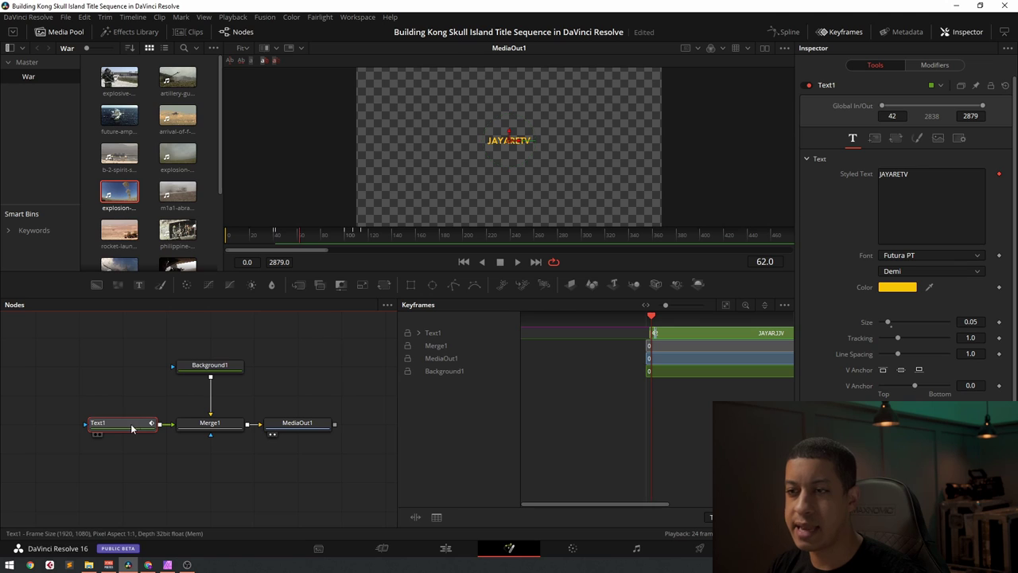
left_click_drag(312, 236, 343, 240)
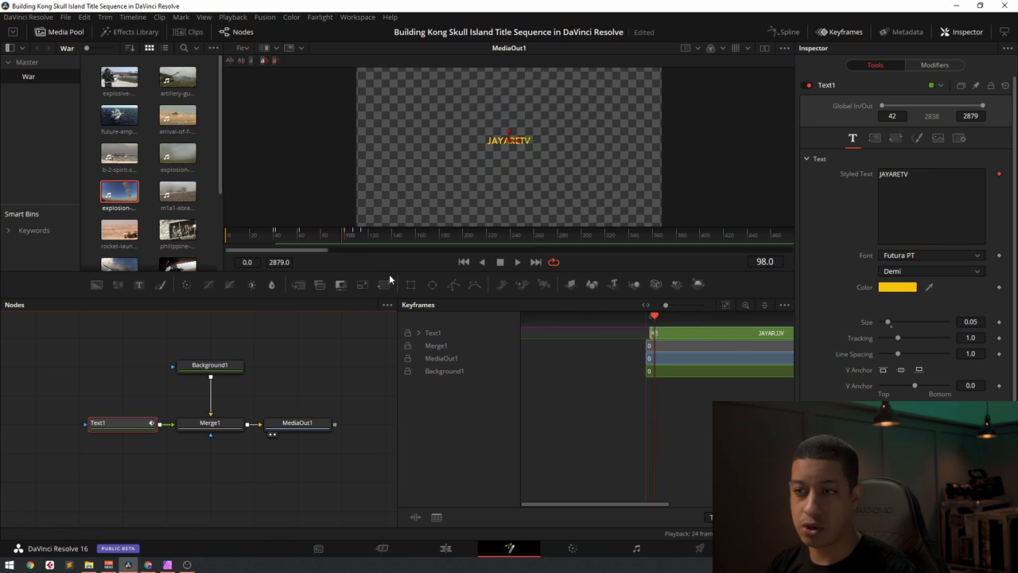
key("Right")
key("Right")
key("Right")
key("Left")
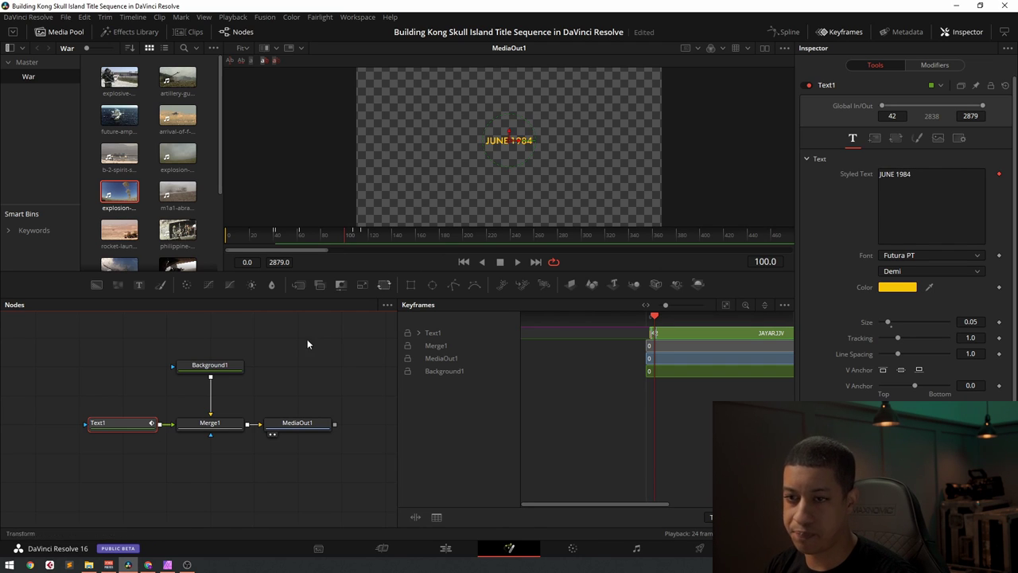
- Check Text1's TextScramble Input Text keyframes at frames 100, 106 and 115
left_click(954, 66)
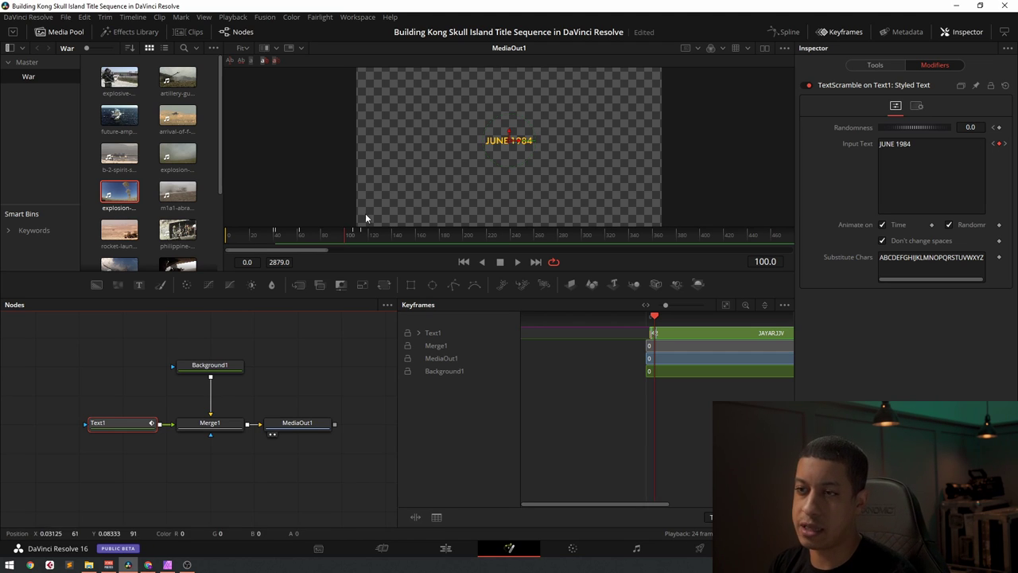
left_click(346, 239)
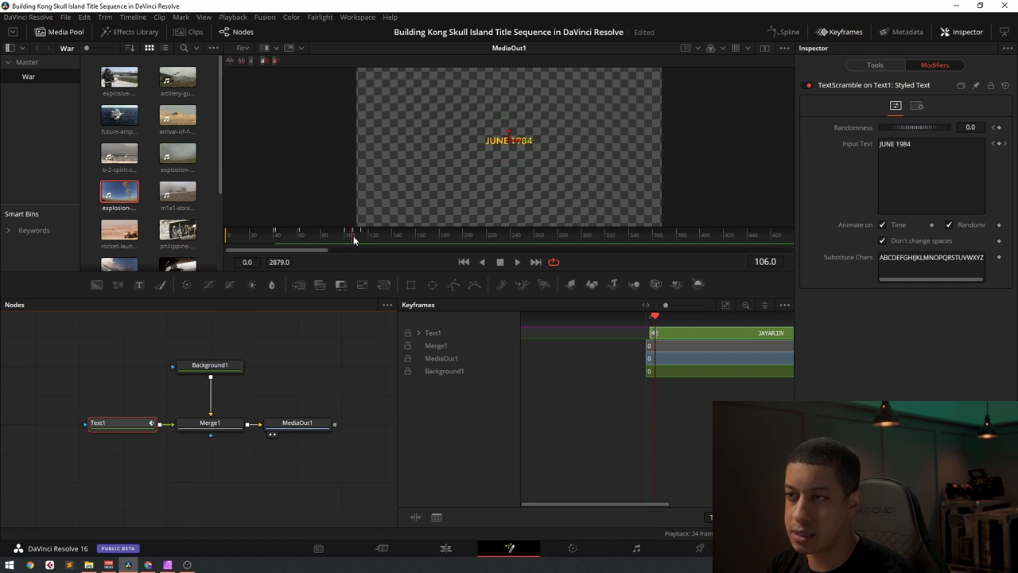
left_click_drag(354, 236, 363, 237)
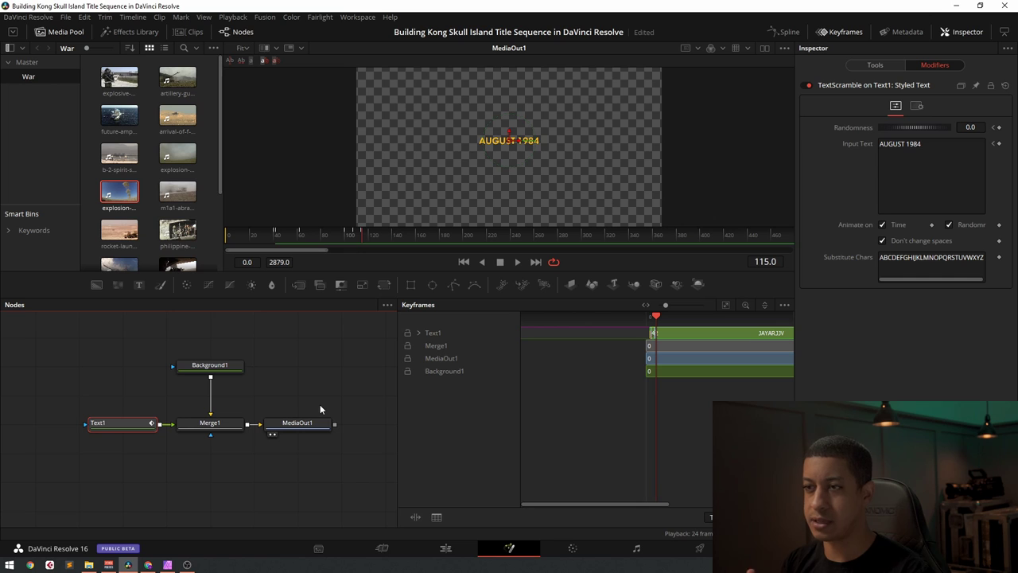
- Open the Video 1 clip on the Color page and inspect node 02's film grain and node 01's luma curve
left_click(446, 557)
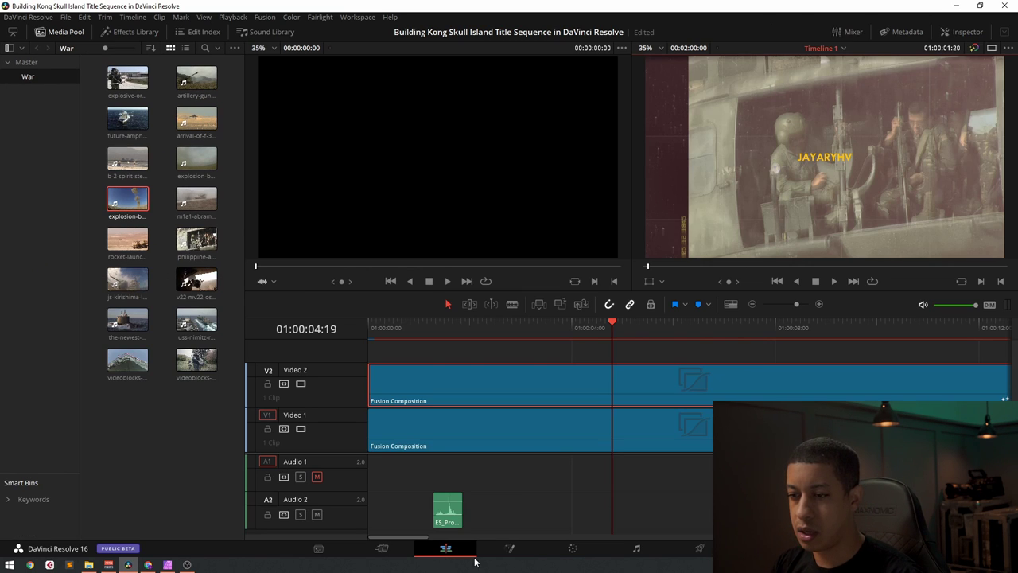
left_click(572, 550)
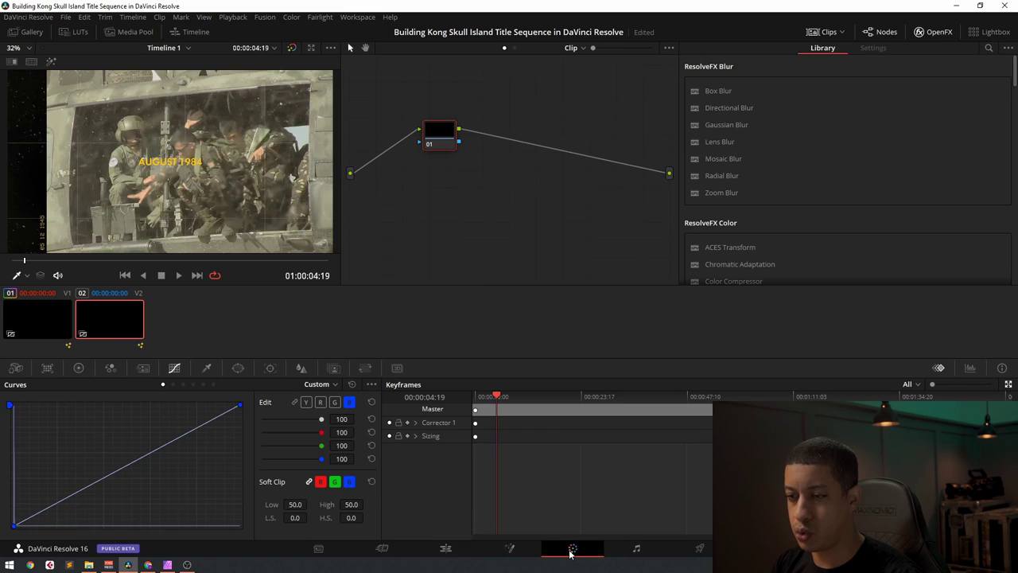
left_click(54, 315)
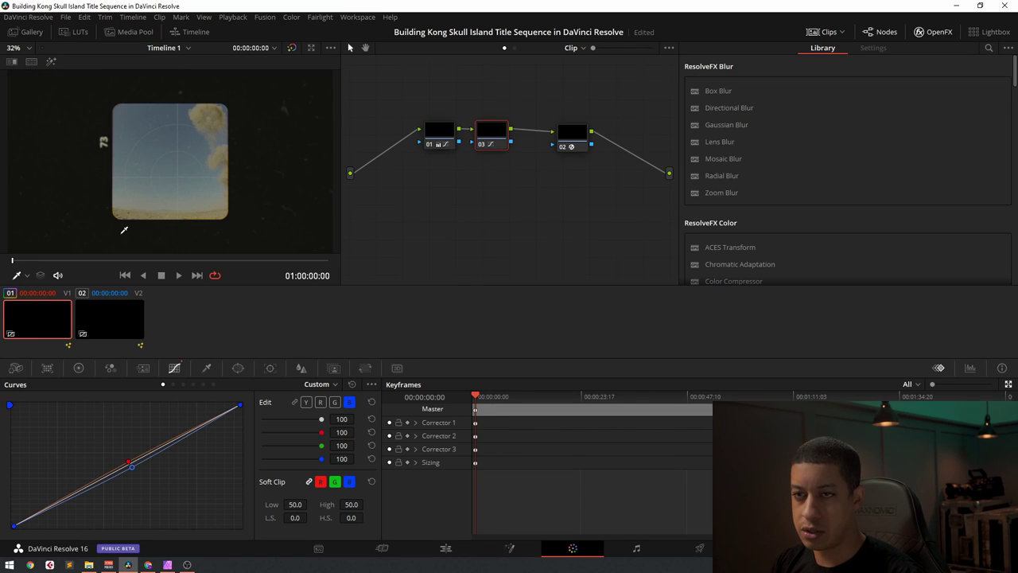
left_click(562, 144)
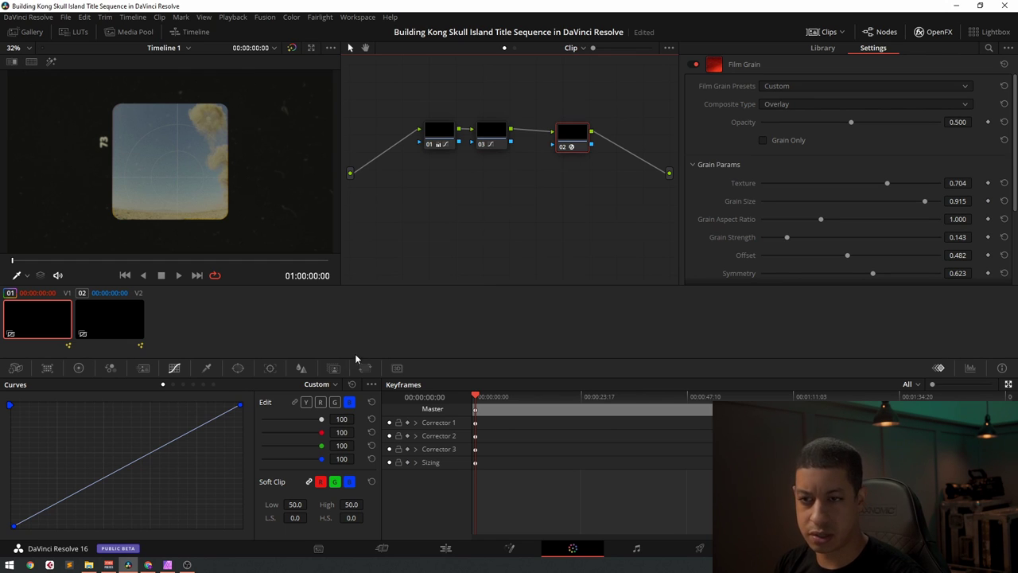
left_click(430, 140)
left_click(307, 402)
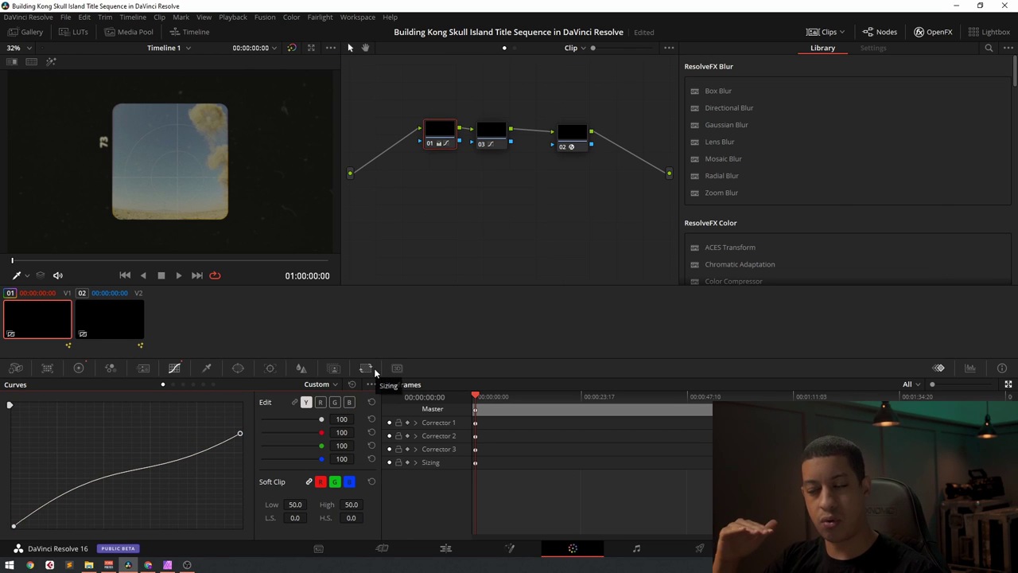
- Review the Film Grain opacity, texture, size and strength settings on node 02
left_click(577, 135)
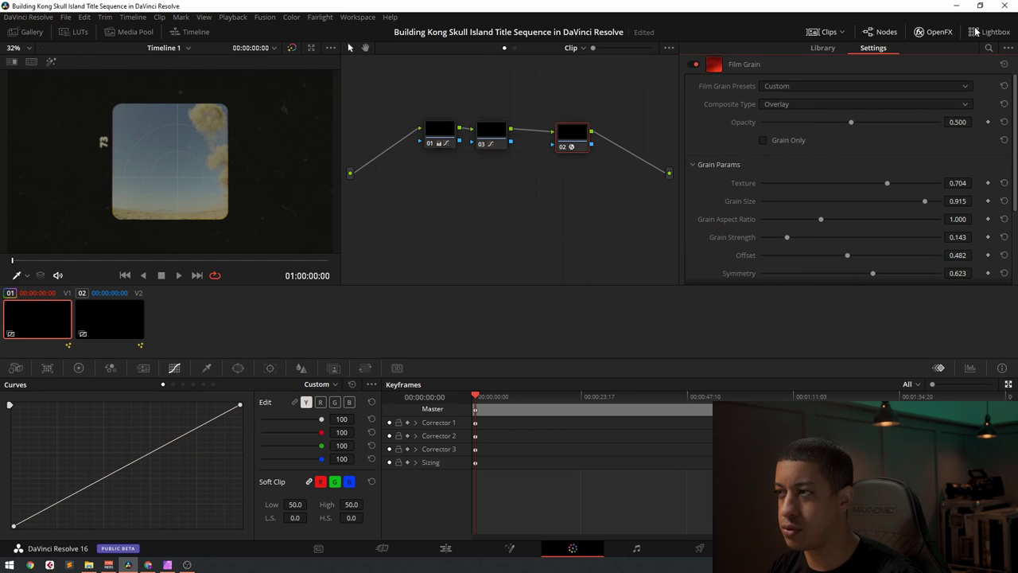
scroll(797, 251, "down", 2)
scroll(794, 247, "up", 2)
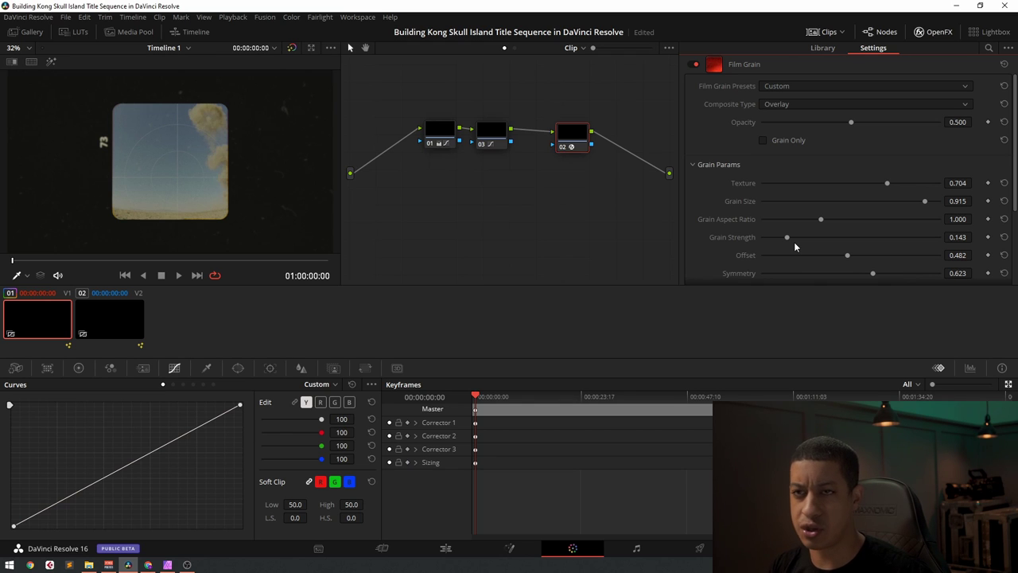
scroll(796, 243, "down", 3)
scroll(798, 243, "up", 2)
scroll(796, 241, "down", 1)
- Open the Video 1 composition on the Fusion page and add a TV node
left_click(501, 550)
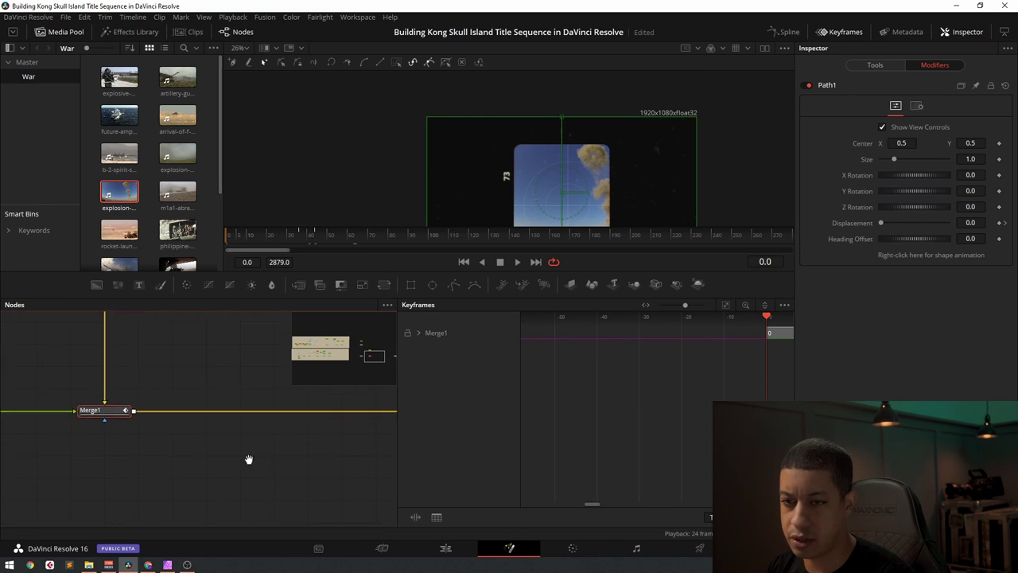
key("shift+space")
type("under")
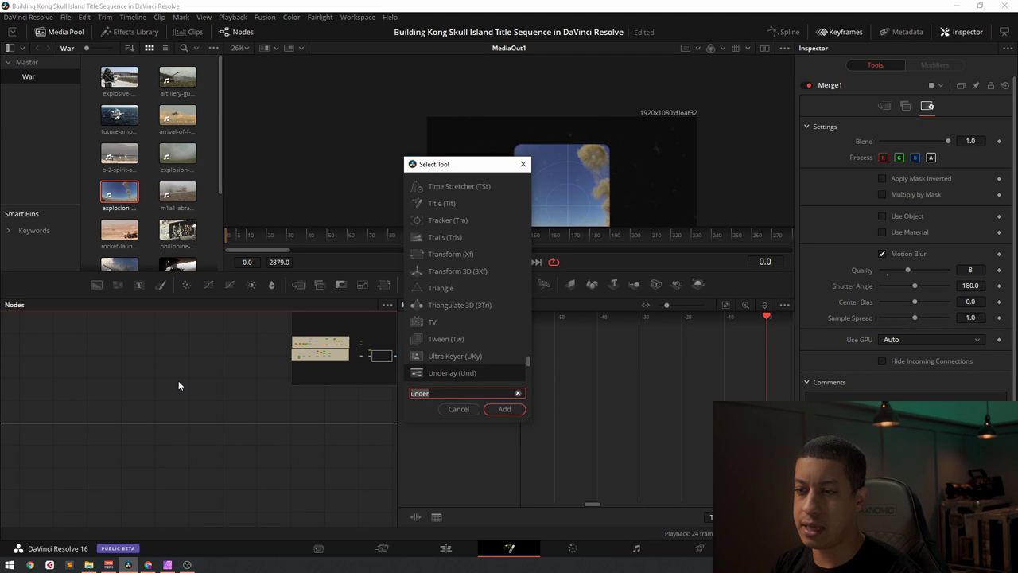
key("BackSpace")
key("BackSpace")
key("BackSpace")
key("BackSpace")
key("BackSpace")
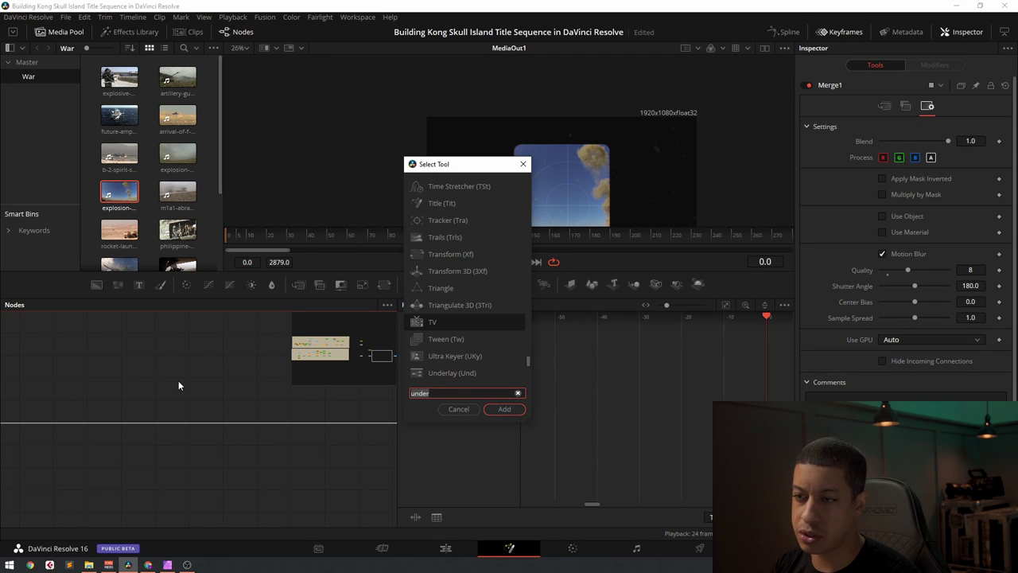
type("tv")
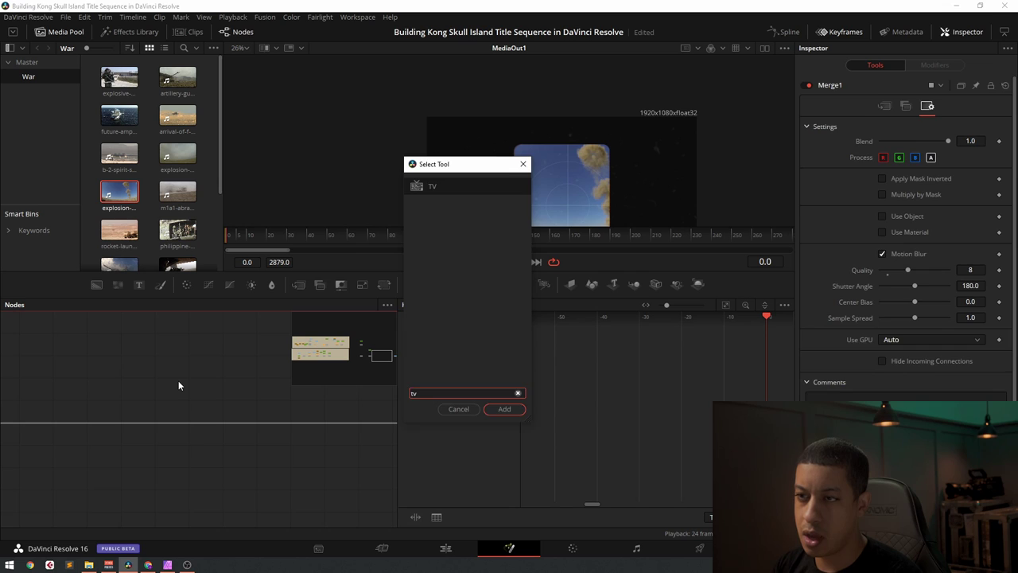
key("Return")
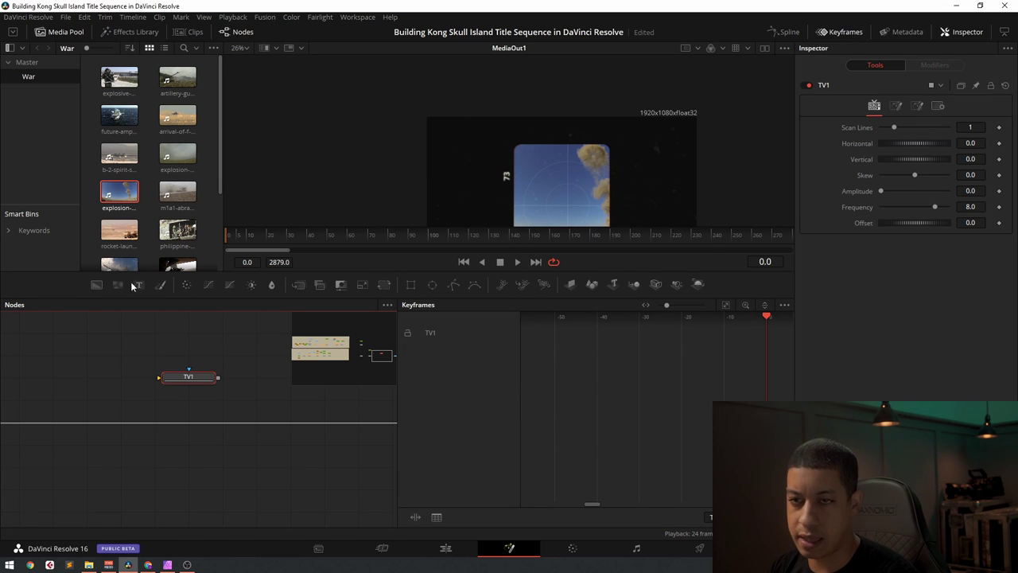
- Add a Background node feeding TV1, show TV1 in the viewer, and colour the background dark red with value 0.622
left_click_drag(97, 285, 543, 128)
left_click(140, 377)
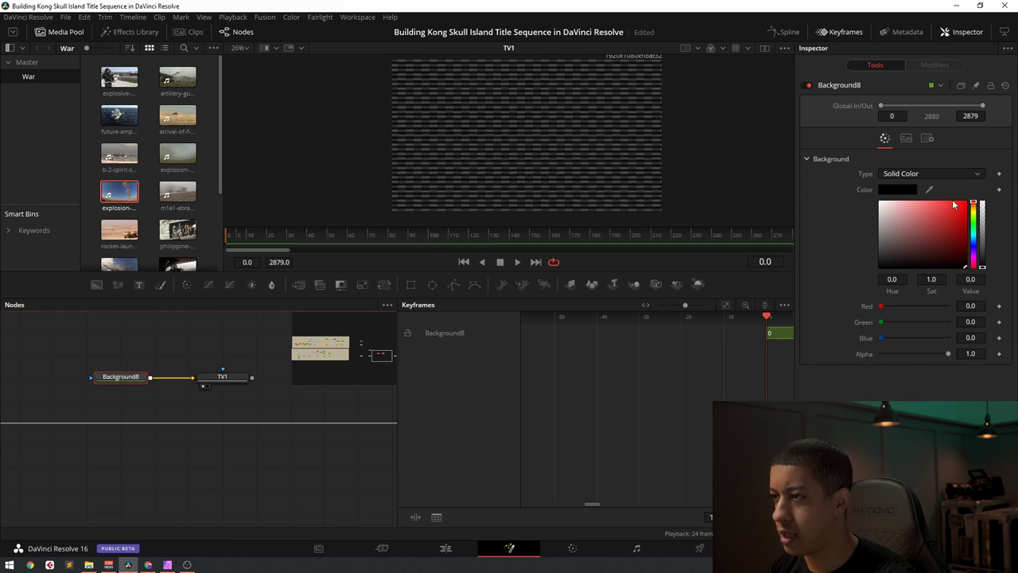
left_click(965, 227)
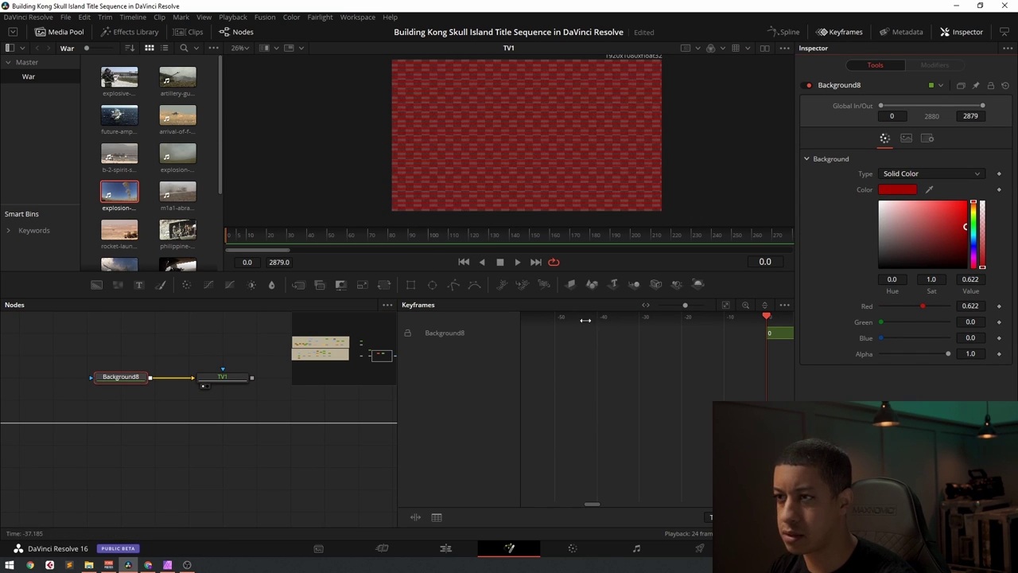
- Set TV1's Scan Lines to 0 and its noise Size to 0.354
left_click(235, 379)
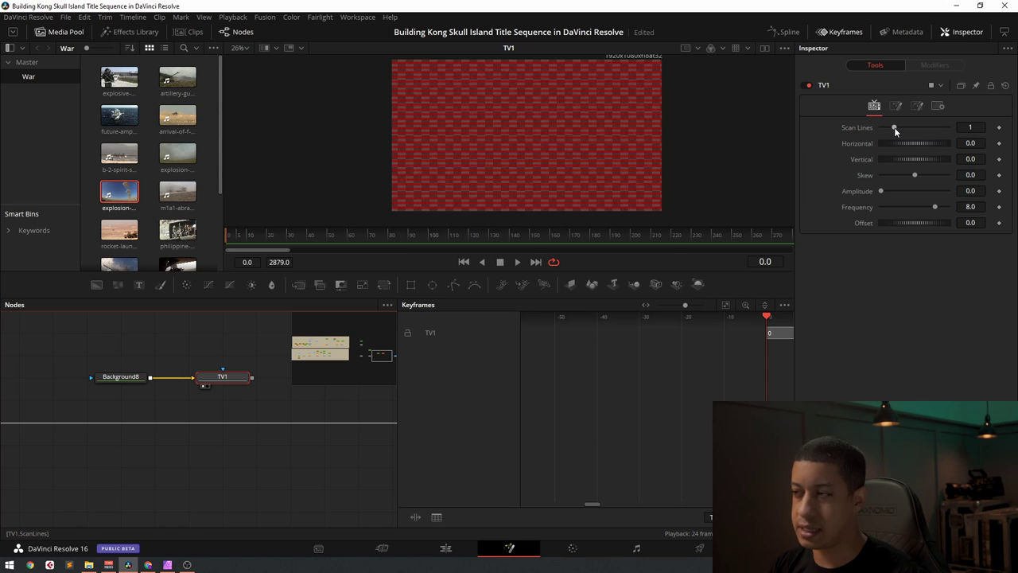
left_click_drag(895, 129, 812, 133)
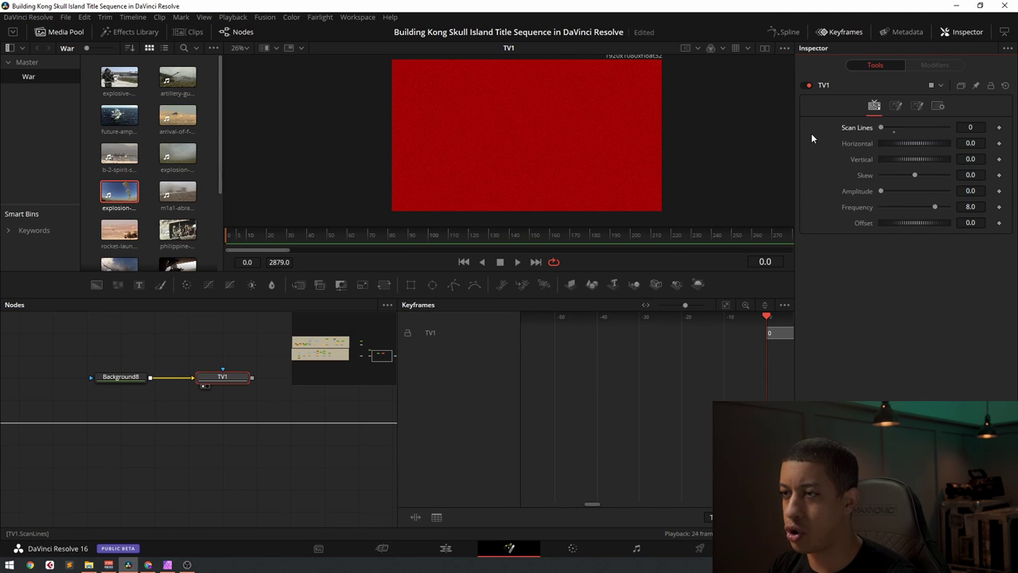
left_click(896, 106)
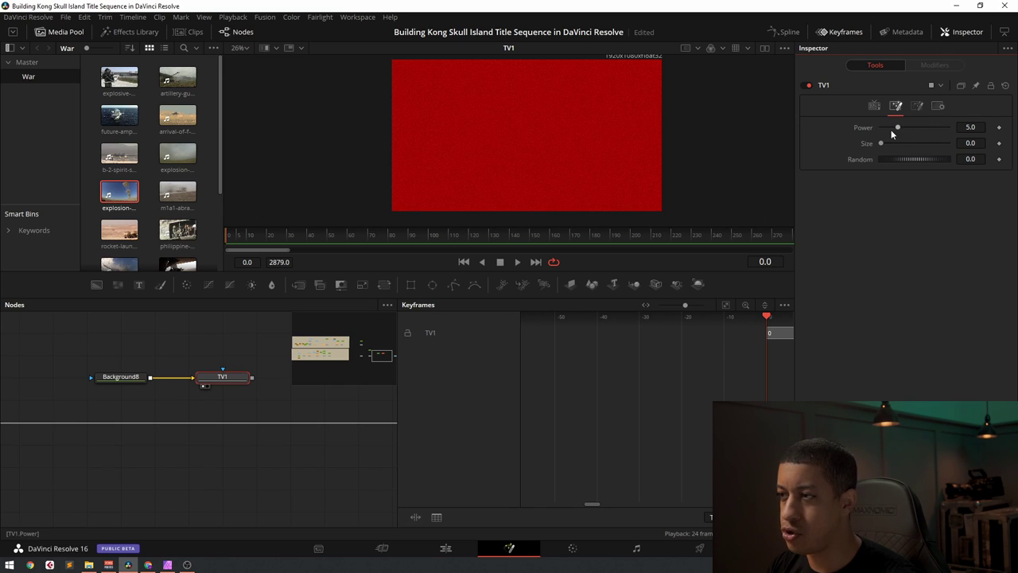
left_click_drag(883, 144, 887, 144)
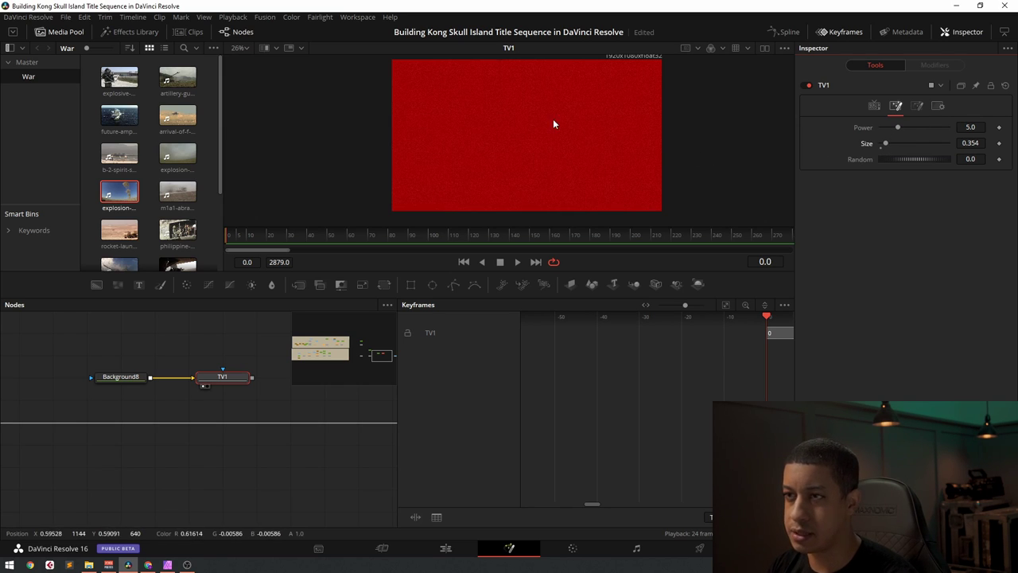
scroll(544, 128, "up", 5)
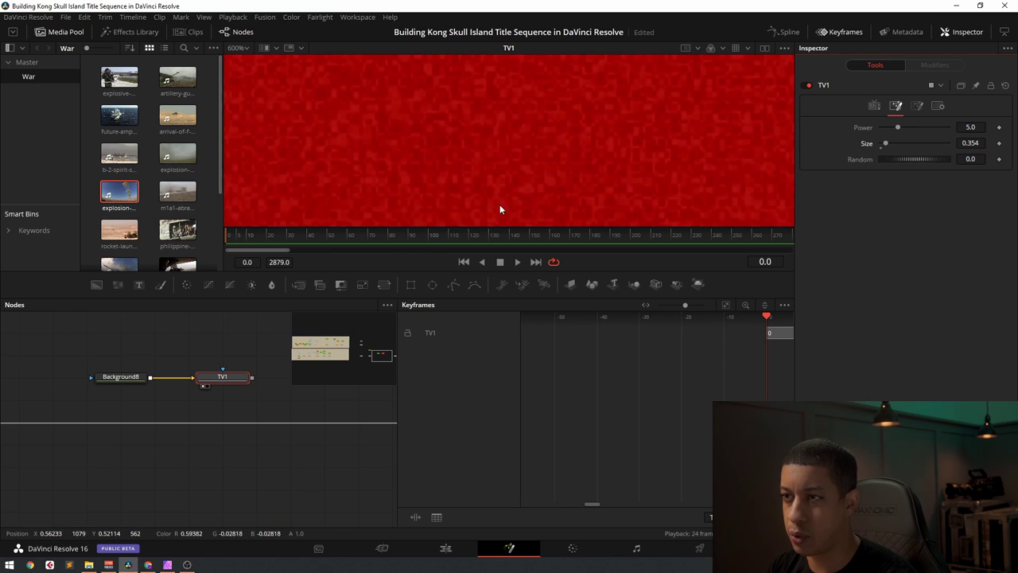
- Play the composition to frame 28 and set TV1's noise Random value to -0.681
left_click(219, 380)
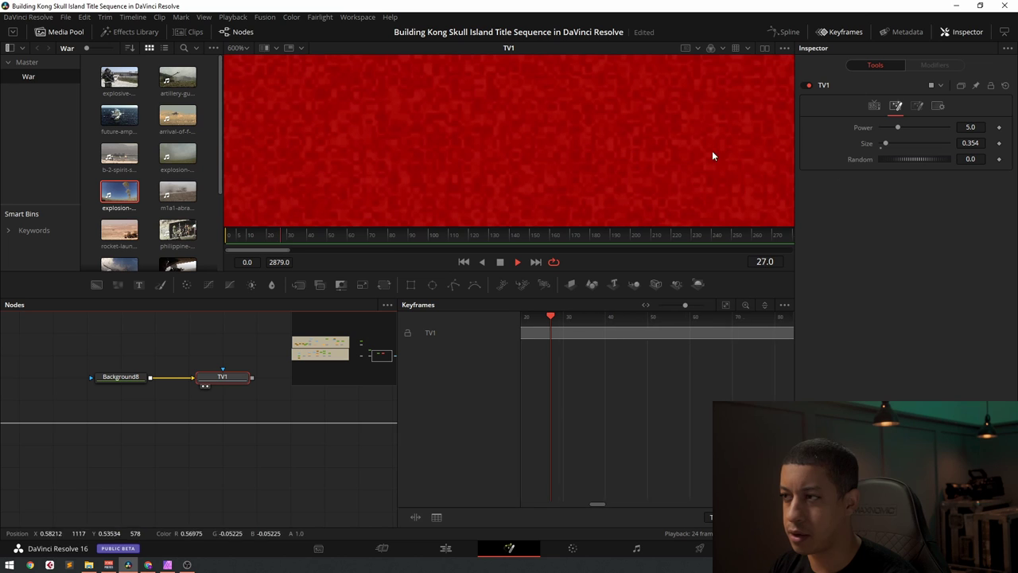
left_click(971, 159)
type("1")
key("Tab")
type("5")
mouse_move(914, 158)
left_mouse_down()
mouse_move(979, 162)
mouse_move(927, 162)
left_mouse_up()
key("ctrl+f")
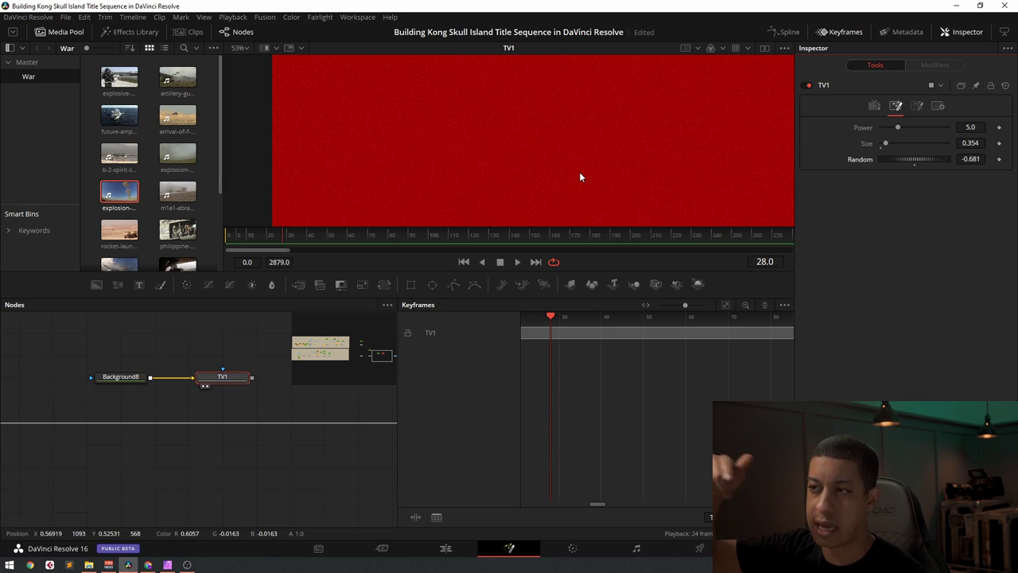
- Connect the last Merge before MediaOut to TV1 in place of the red background and inspect the noise over the explosion footage
scroll(311, 466, "down", 5)
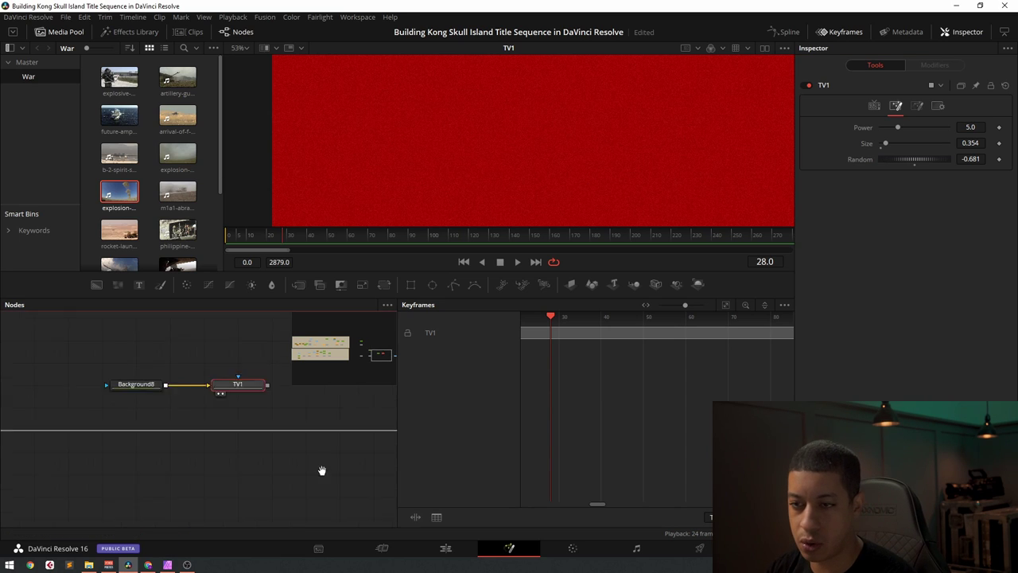
left_click_drag(179, 453, 271, 449)
scroll(597, 149, "down", 3)
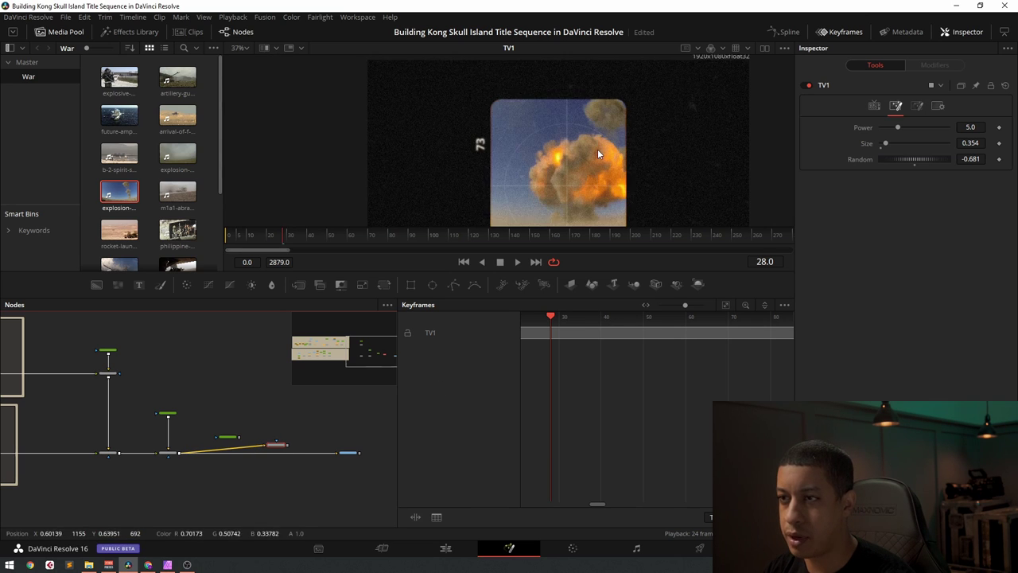
scroll(589, 123, "up", 4)
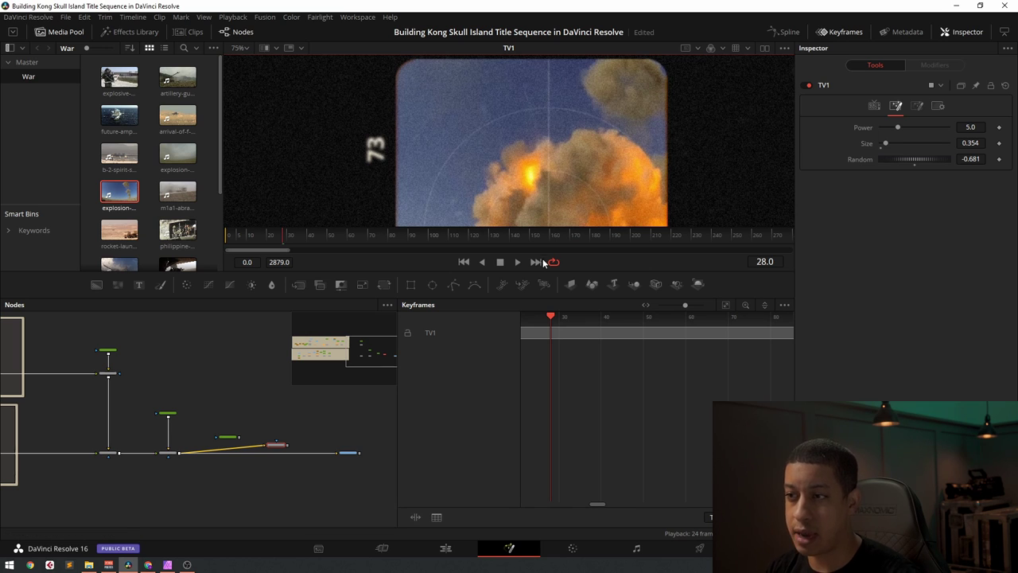
- Enlarge the viewer and examine TV1's noise over the explosion footage, up close and across the whole frame
left_click_drag(515, 269, 518, 427)
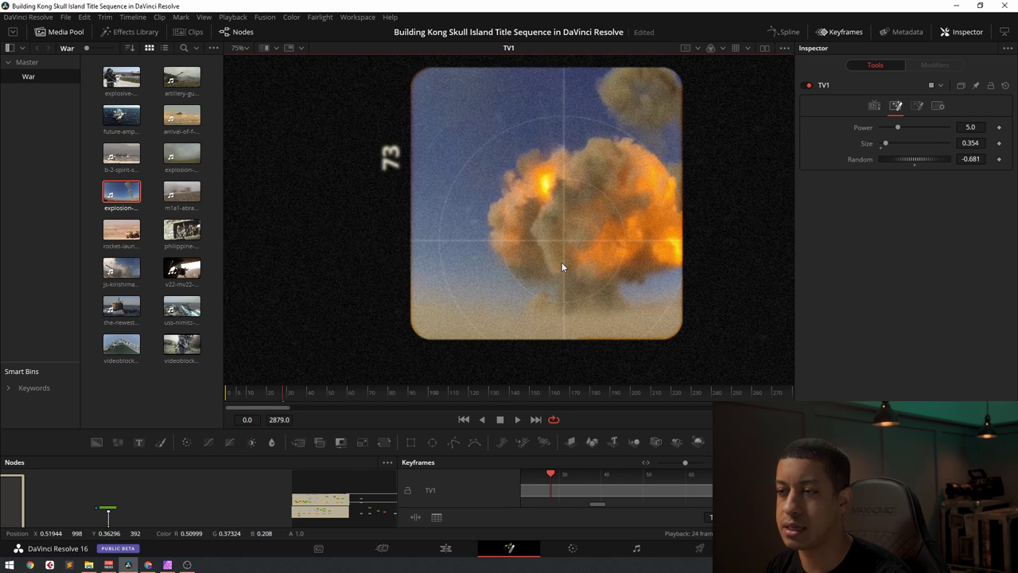
left_click_drag(558, 269, 528, 266)
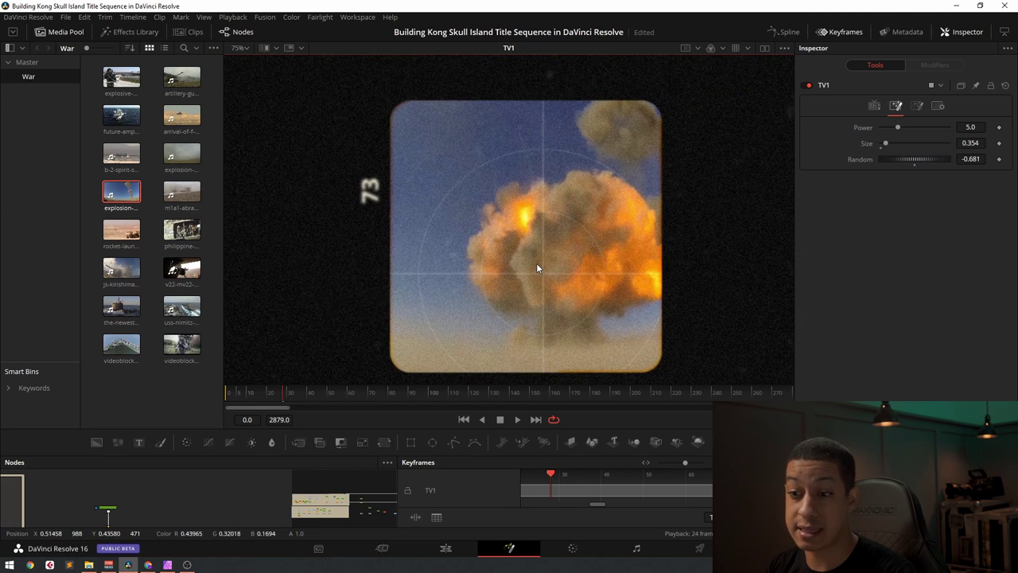
left_click_drag(495, 340, 475, 299)
scroll(569, 329, "down", 2)
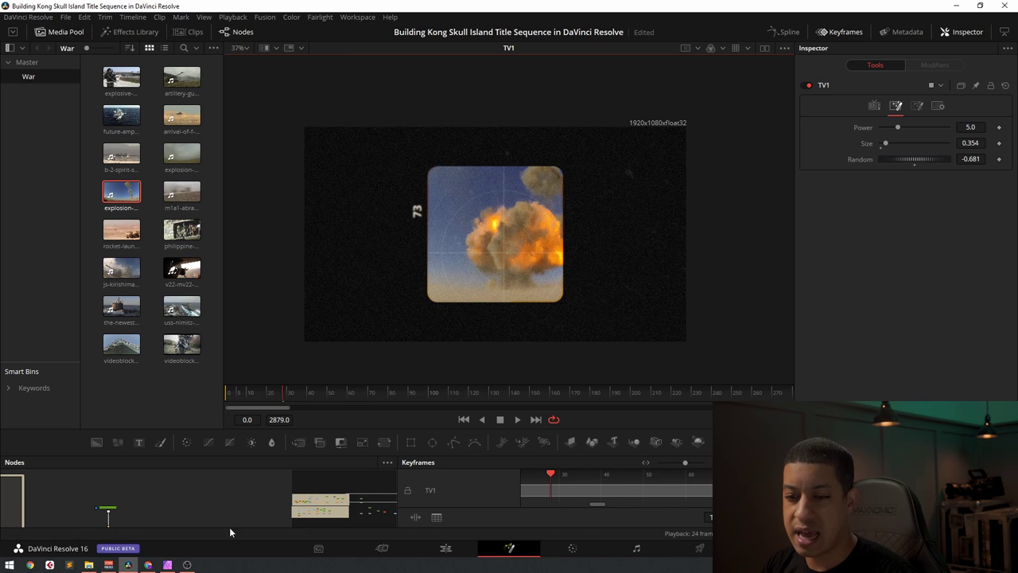
- Switch to Chrome and play the Kong: Skull Island opening title sequence on YouTube briefly, pausing at 1:35 to compare its film look
left_click(148, 565)
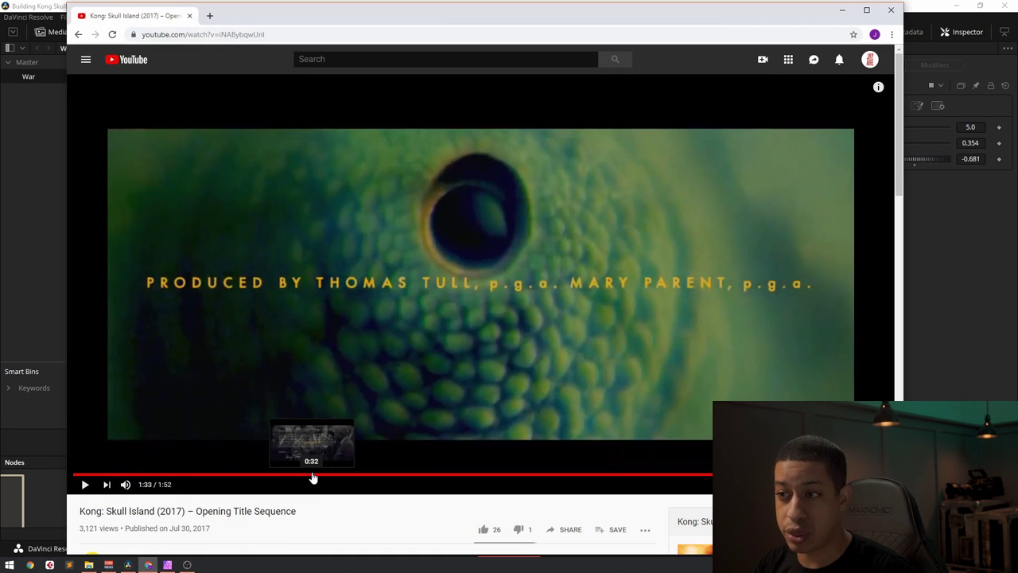
left_click(89, 484)
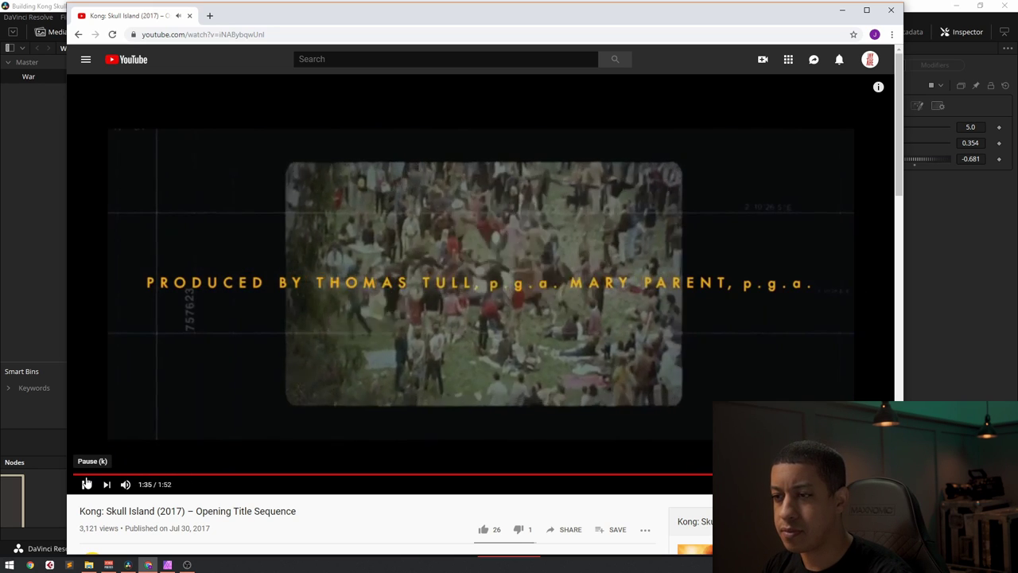
left_click(86, 484)
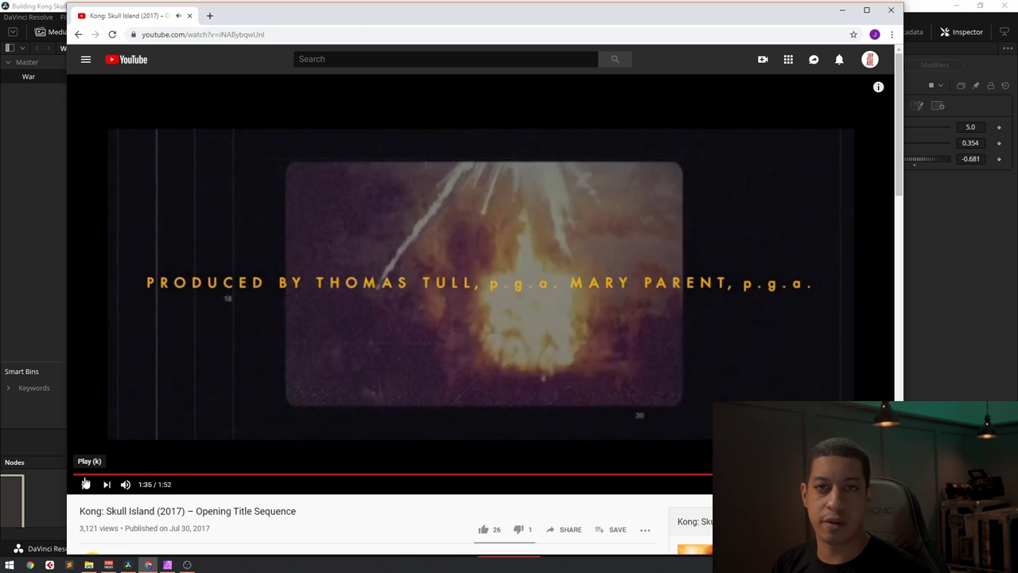